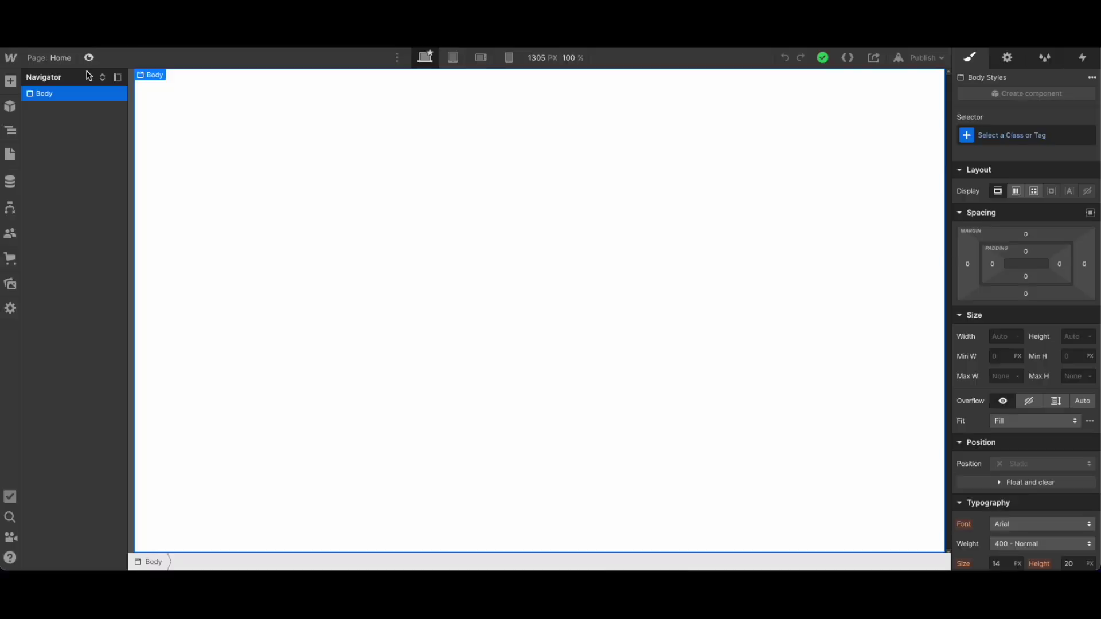
- Add a div block to the page body and give it the class slider-wrapper
left_click(10, 80)
left_click_drag(49, 296, 596, 230)
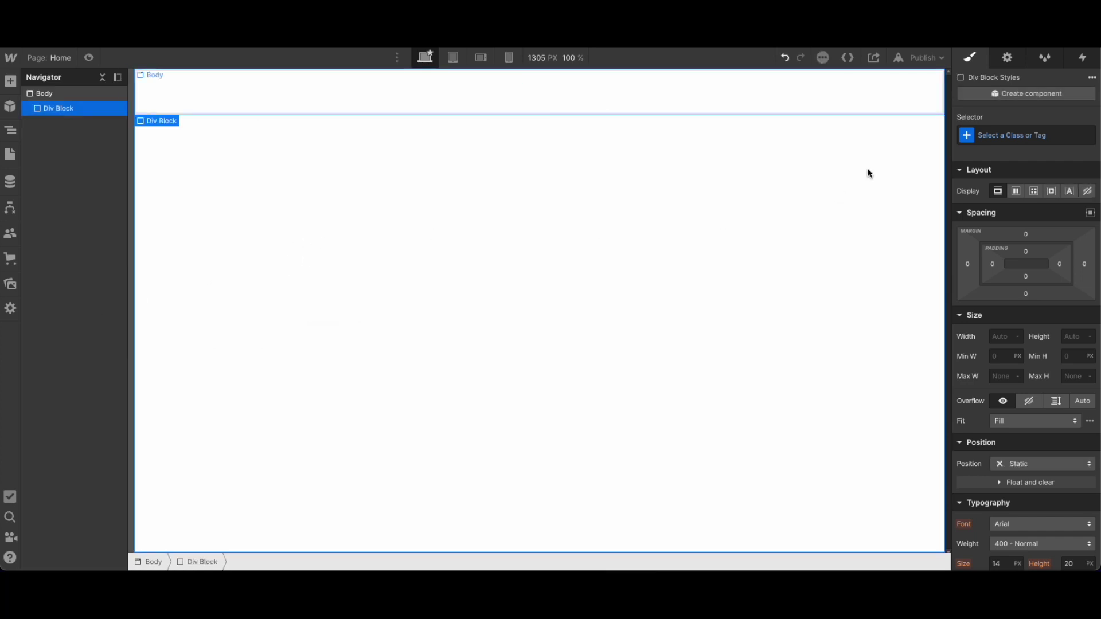
left_click(975, 138)
type("slidwr")
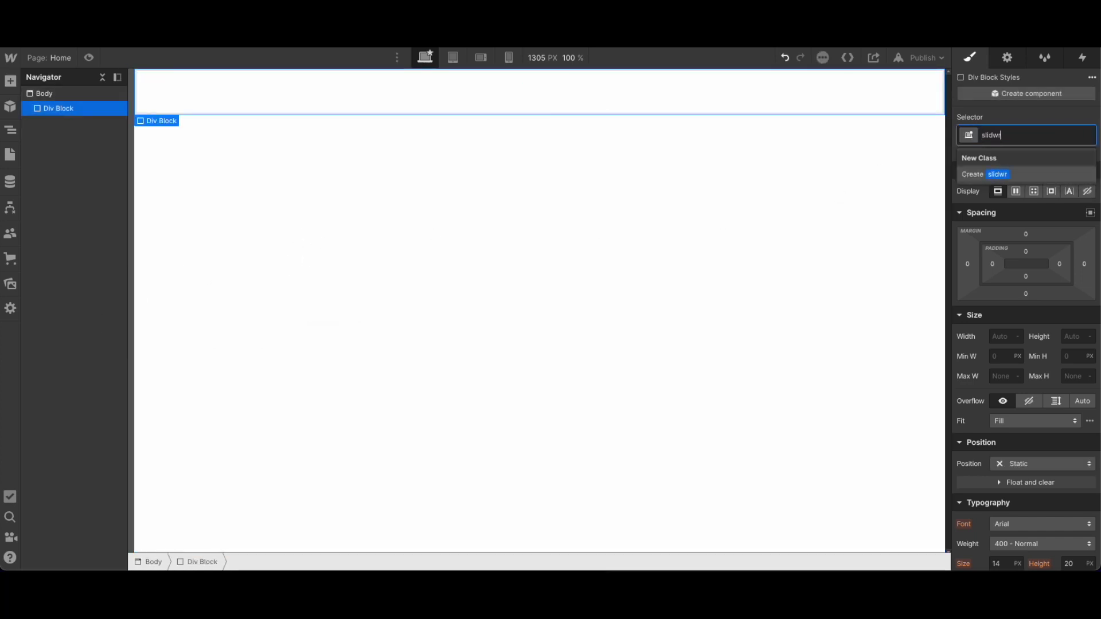
key("BackSpace")
key("BackSpace")
type("er-wrapper")
key("Return")
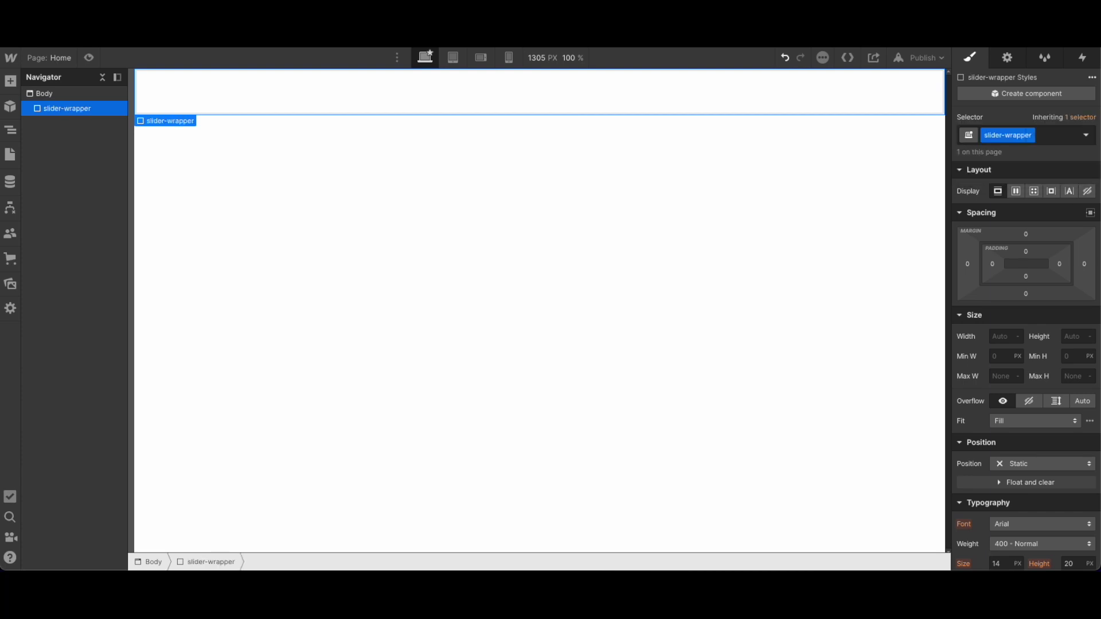
- Set the slider-wrapper's width to 100% and its height to 100vh
left_click(1007, 337)
type("100%")
left_click(1072, 336)
type("100vh")
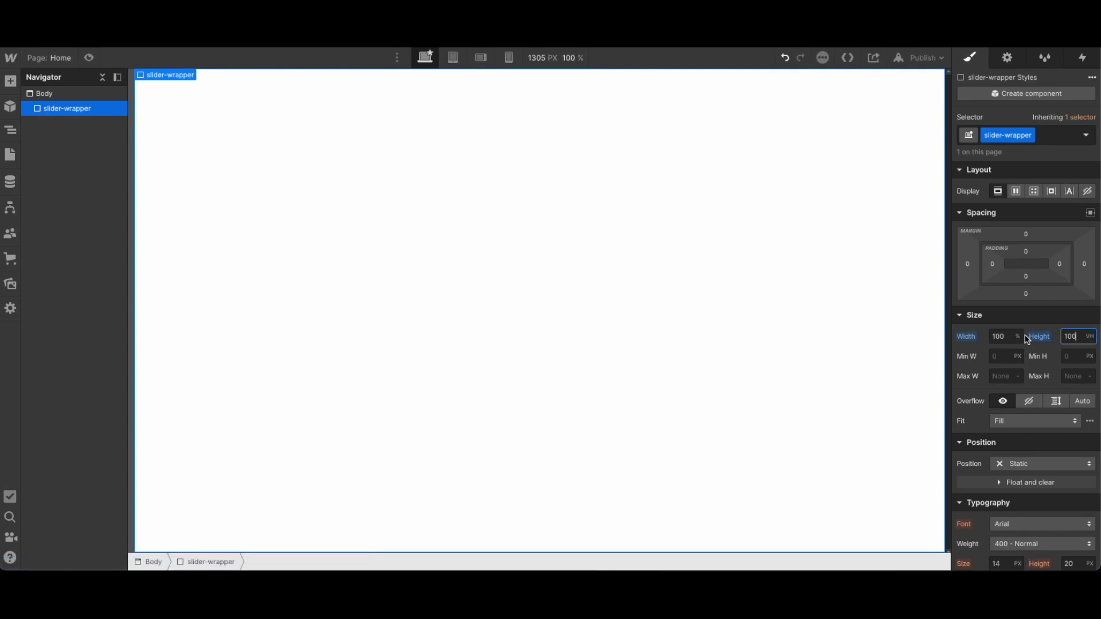
- Insert a Slider element inside the slider-wrapper
left_click(18, 86)
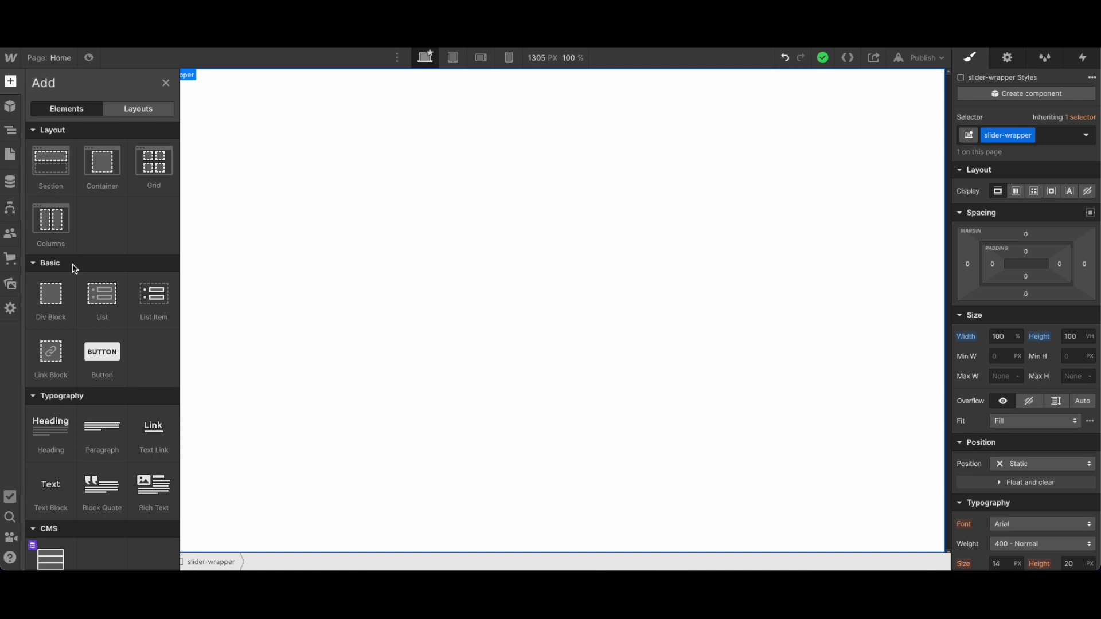
scroll(74, 267, "down", 10)
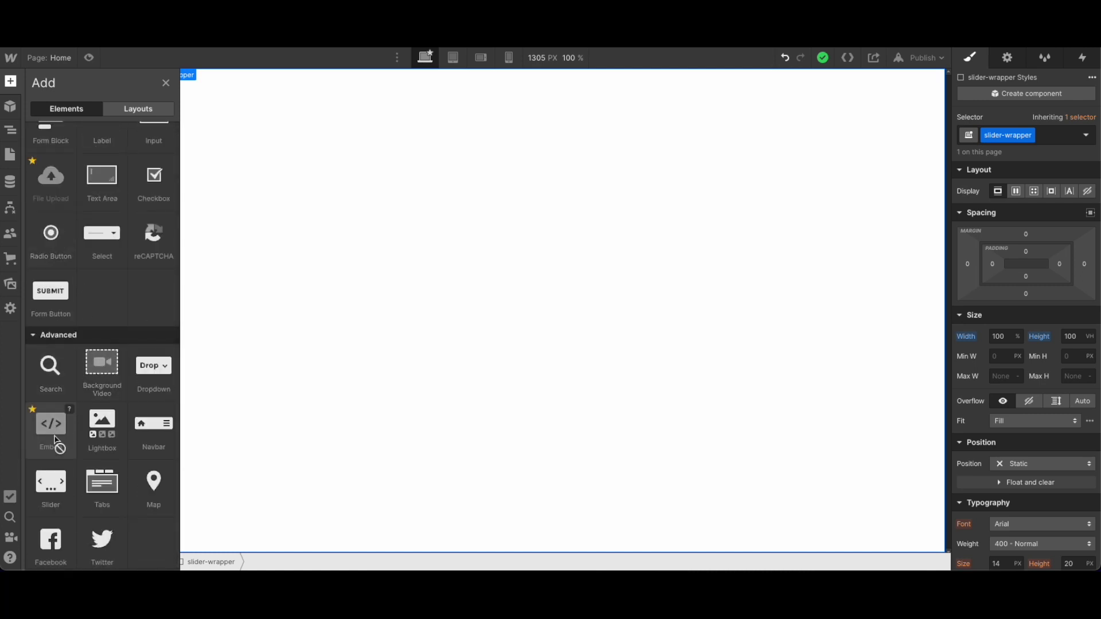
left_click_drag(51, 484, 387, 374)
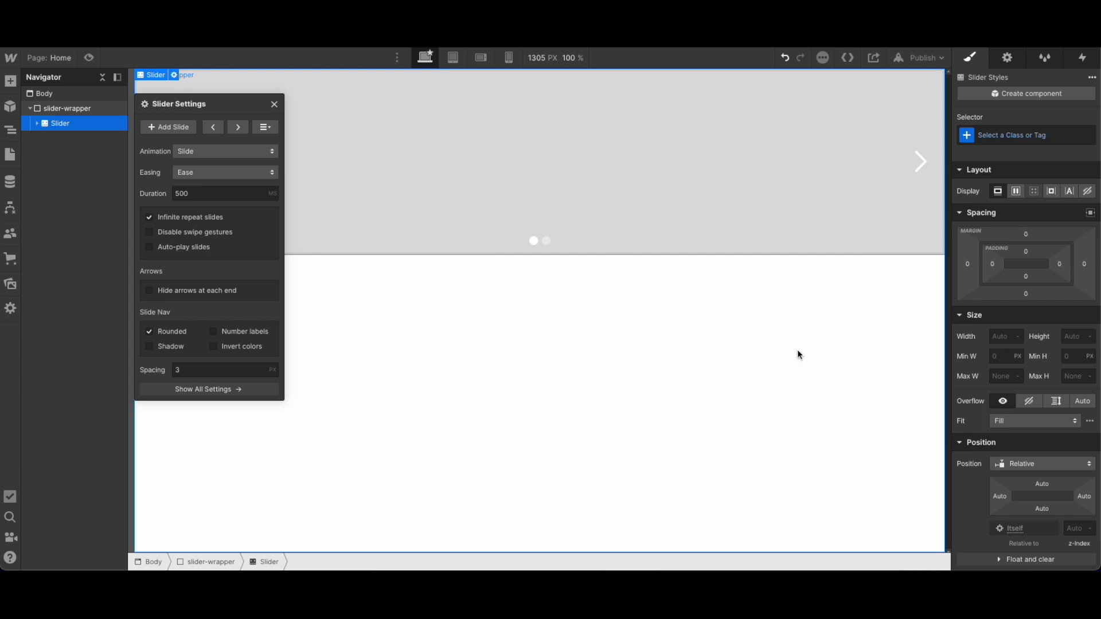
- Set the Slider's width to 100% and its height to 80vh
left_click(995, 337)
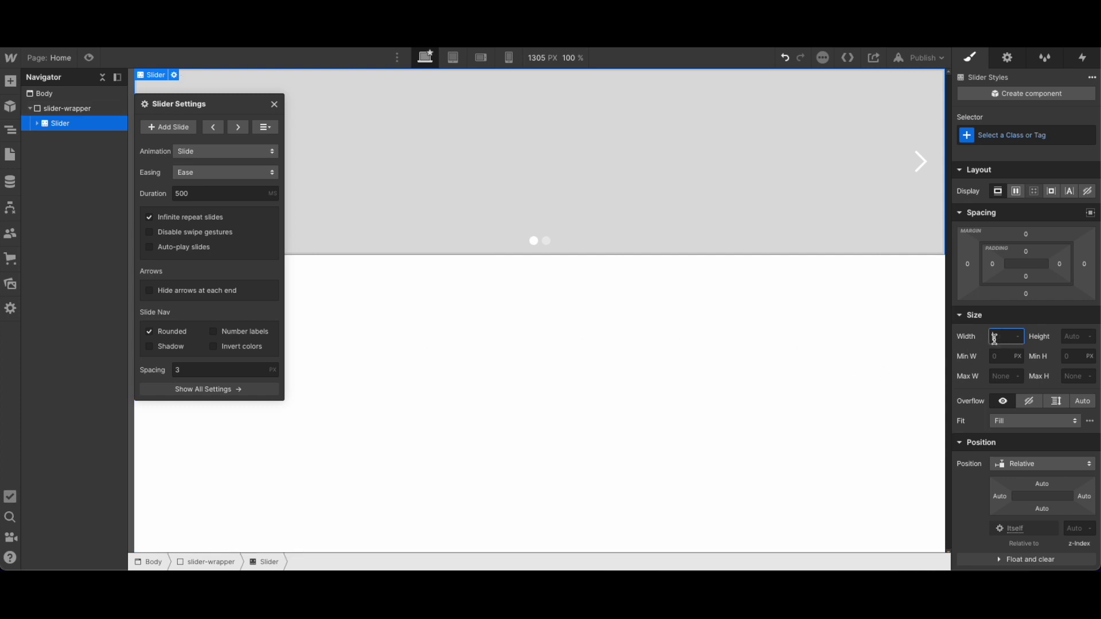
key("Return")
left_click(1074, 336)
type("80vh")
key("Return")
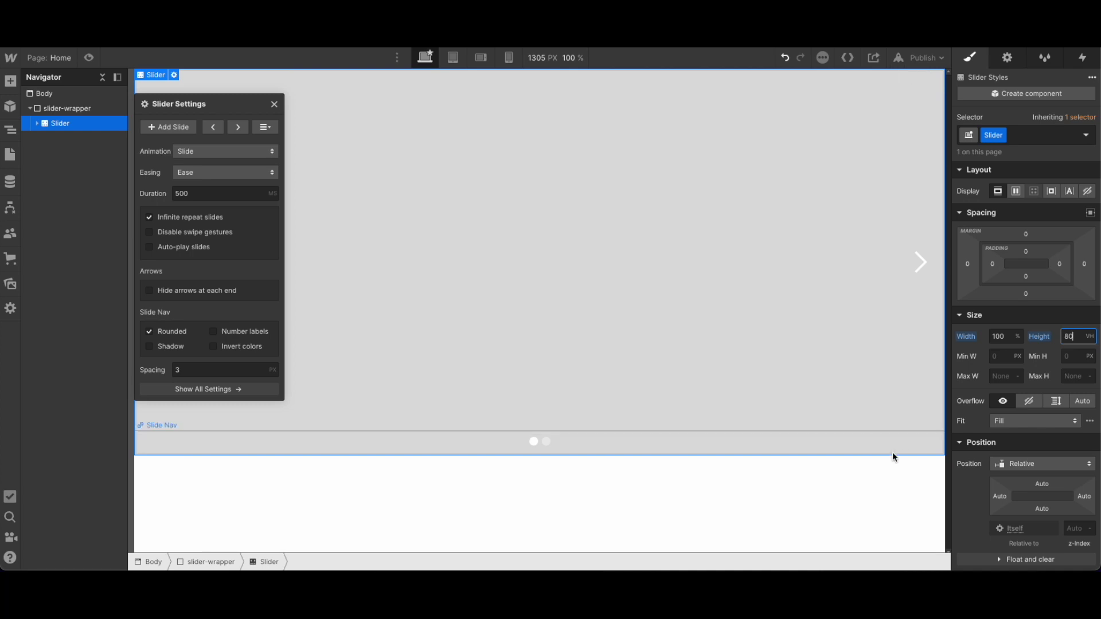
- Make the slider-wrapper a flex container with its content centred in both align and justify
left_click(886, 465)
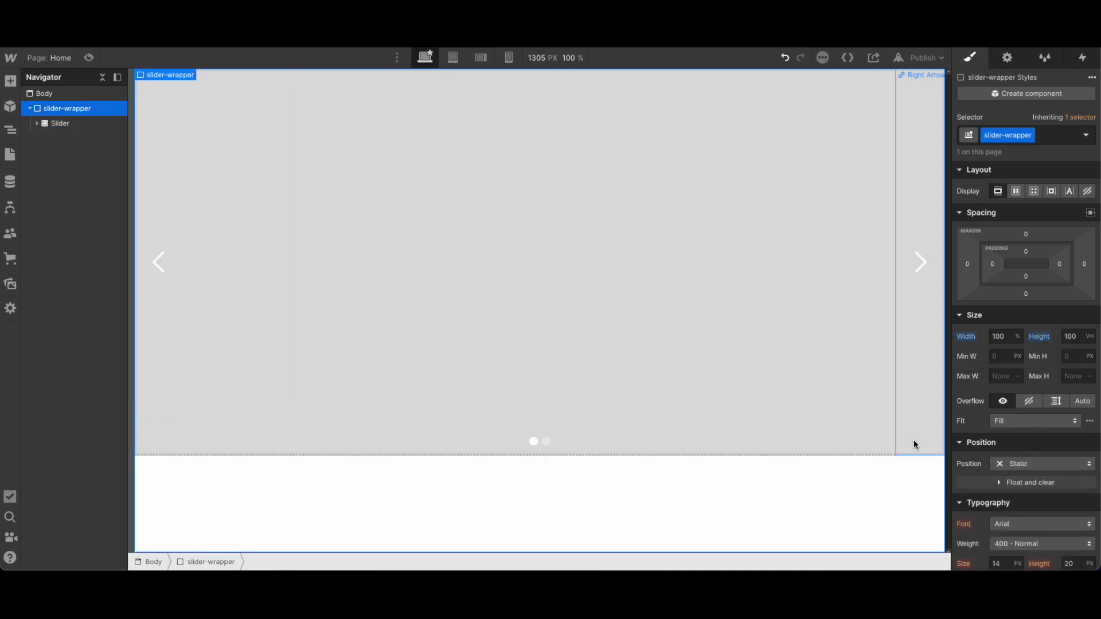
left_click(1016, 191)
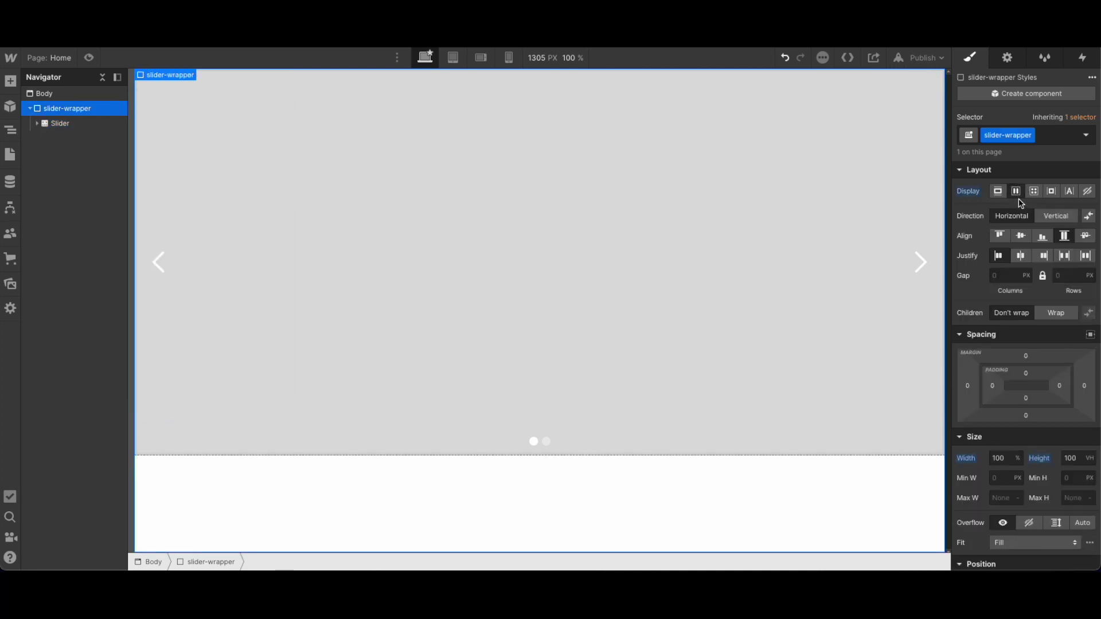
left_click(1021, 235)
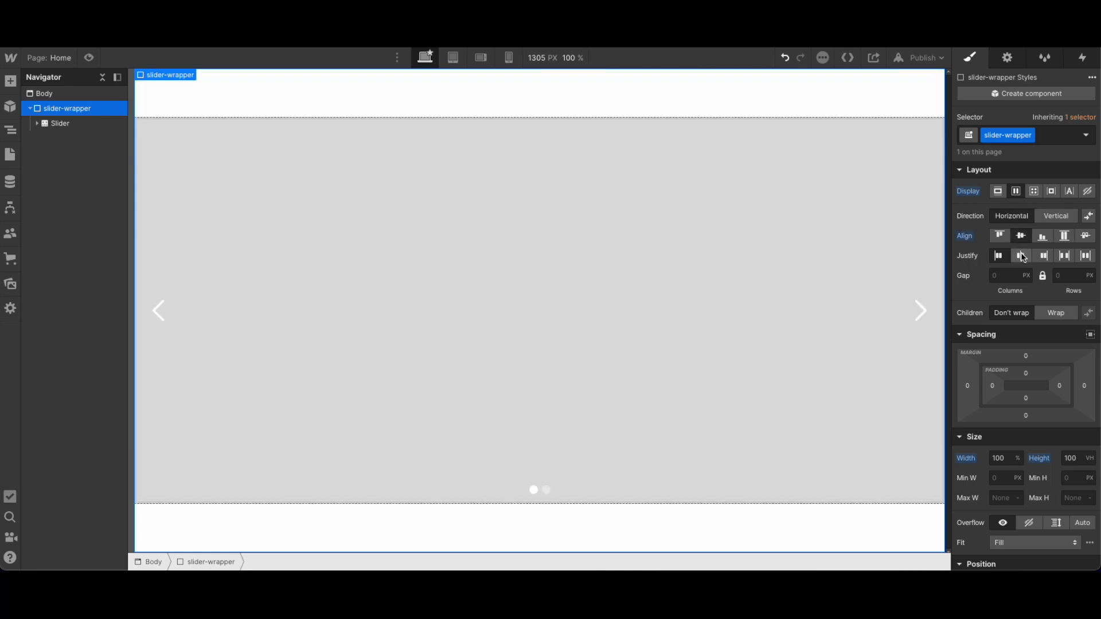
left_click(1023, 256)
- Change the Slider's background colour to transparent
left_click(119, 131)
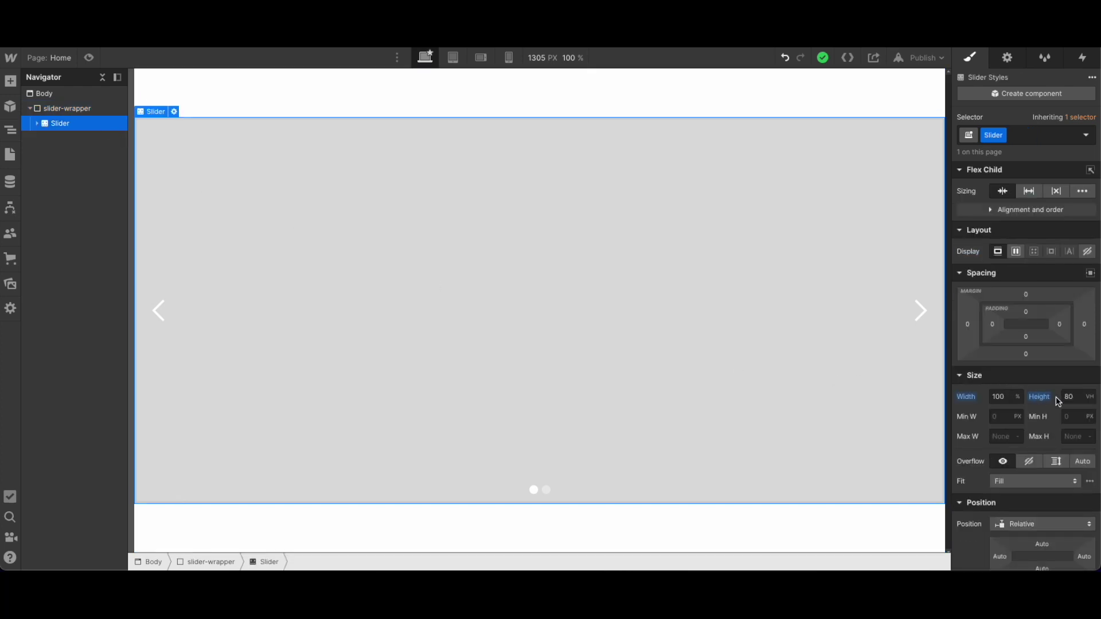
scroll(1062, 397, "down", 7)
scroll(1062, 397, "down", 1)
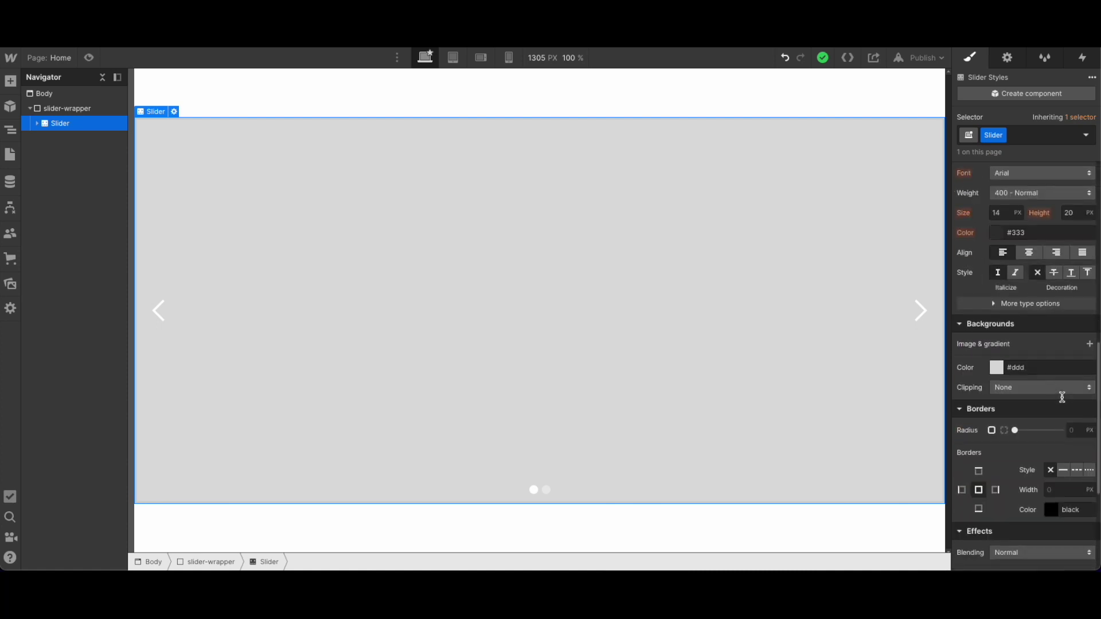
left_click(996, 368)
left_click_drag(997, 235, 919, 142)
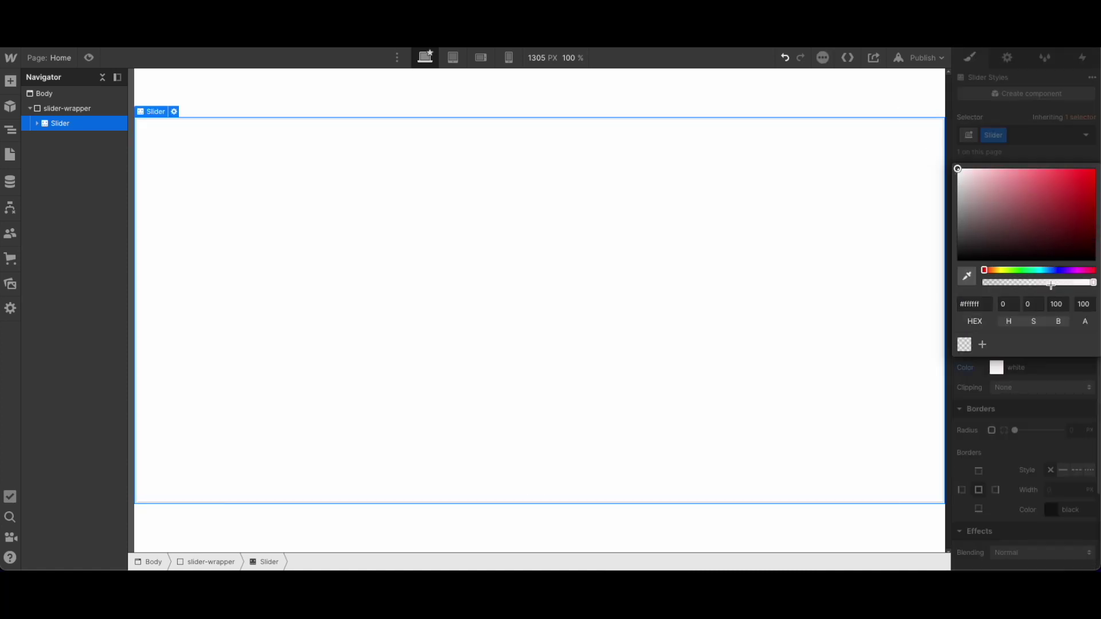
left_click(966, 345)
left_click(980, 422)
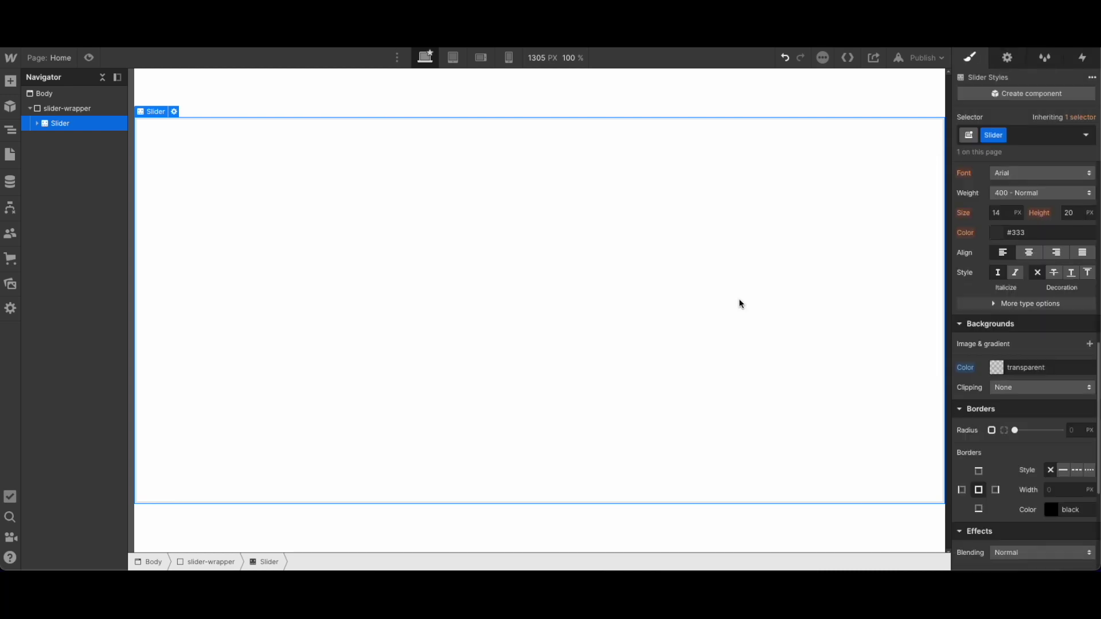
- Set the width of the Mask inside the Slider to 80%
left_click(37, 123)
left_click(54, 141)
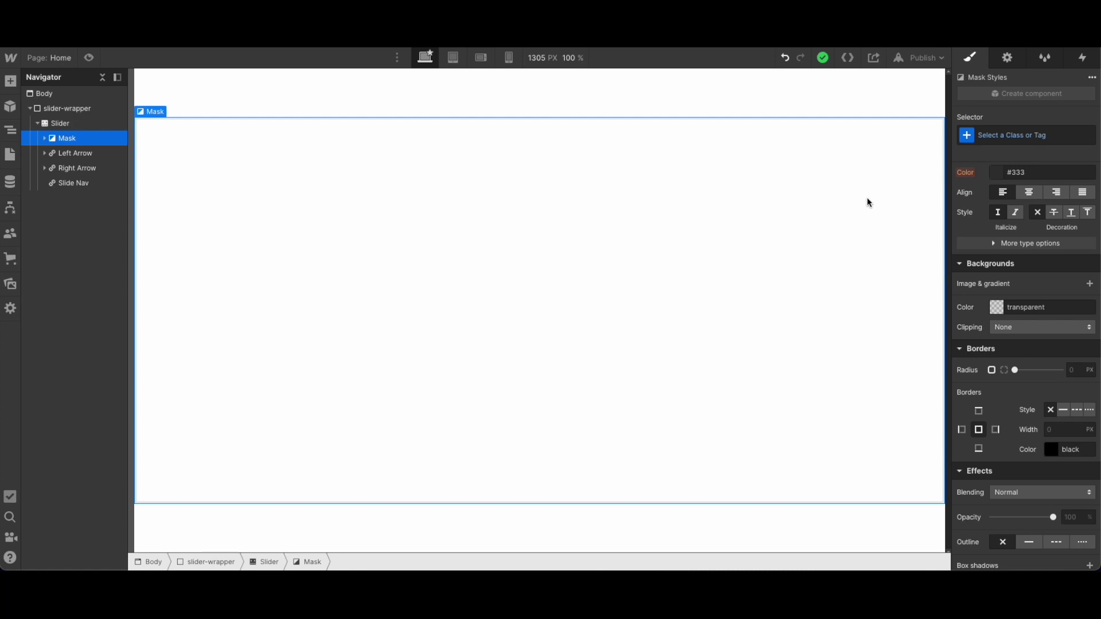
scroll(1015, 217, "up", 7)
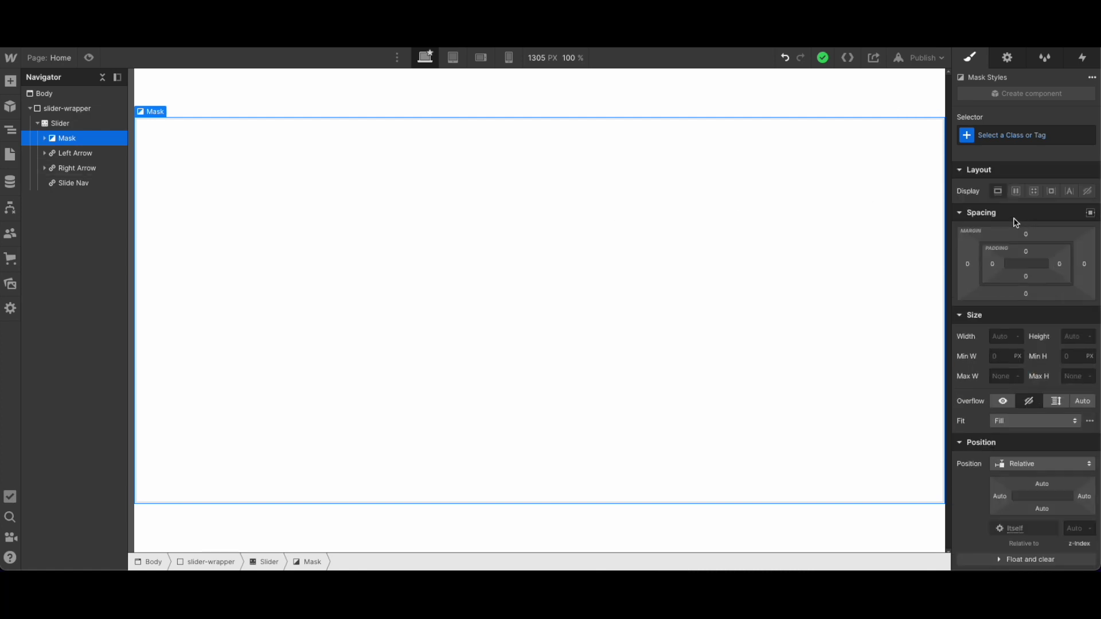
left_click(1000, 334)
type("80%")
key("Return")
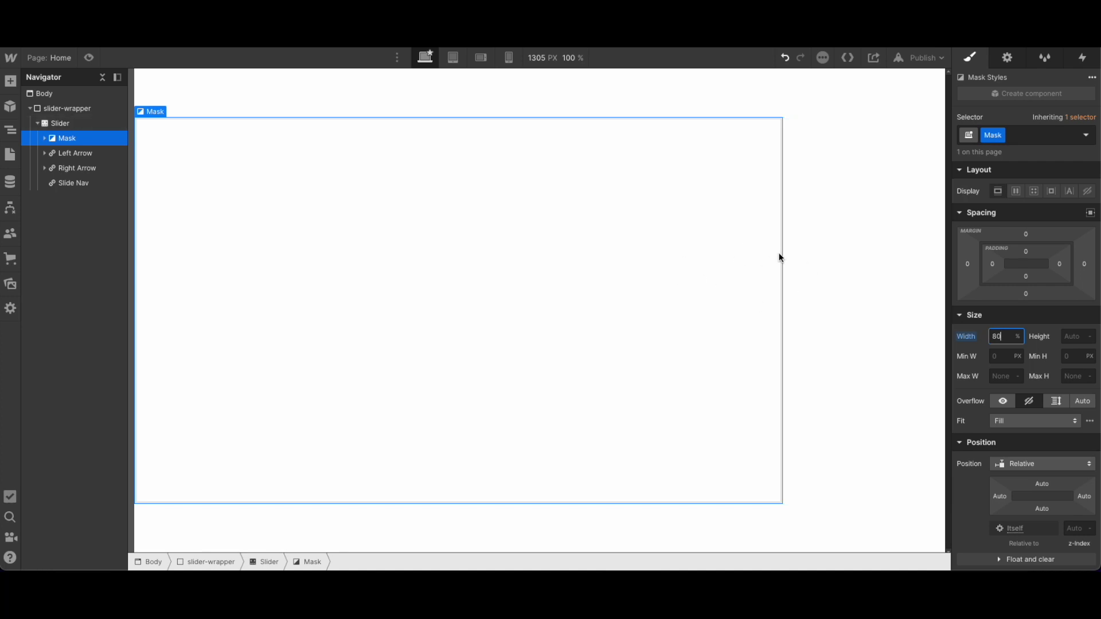
- Make the Slider a horizontal flex container and justify its content to the centre
left_click(810, 248)
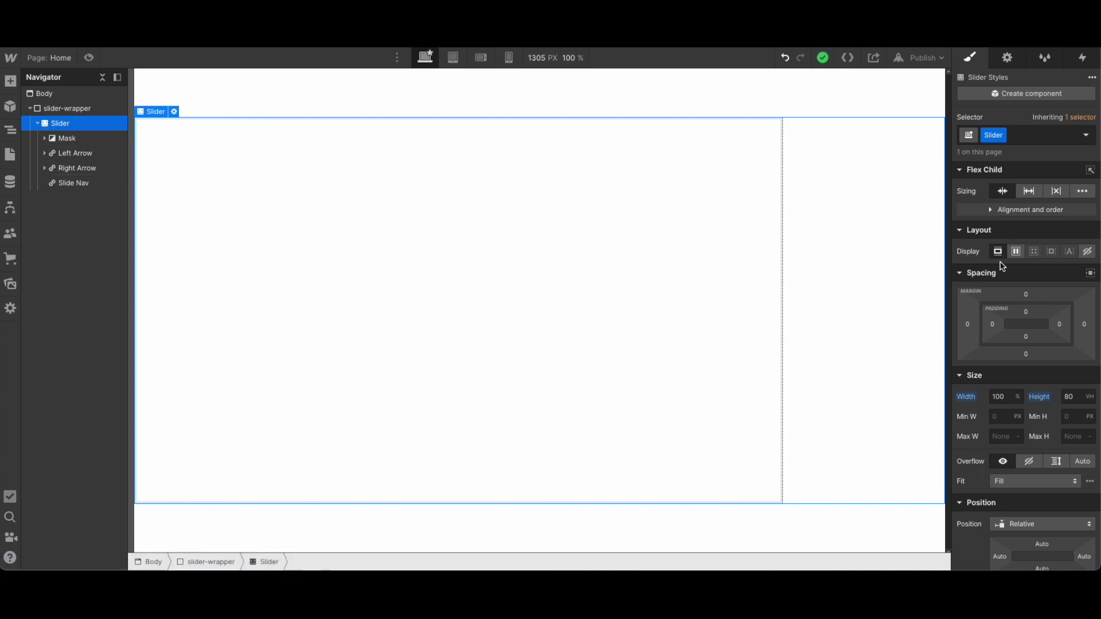
left_click(1017, 251)
left_click(1022, 319)
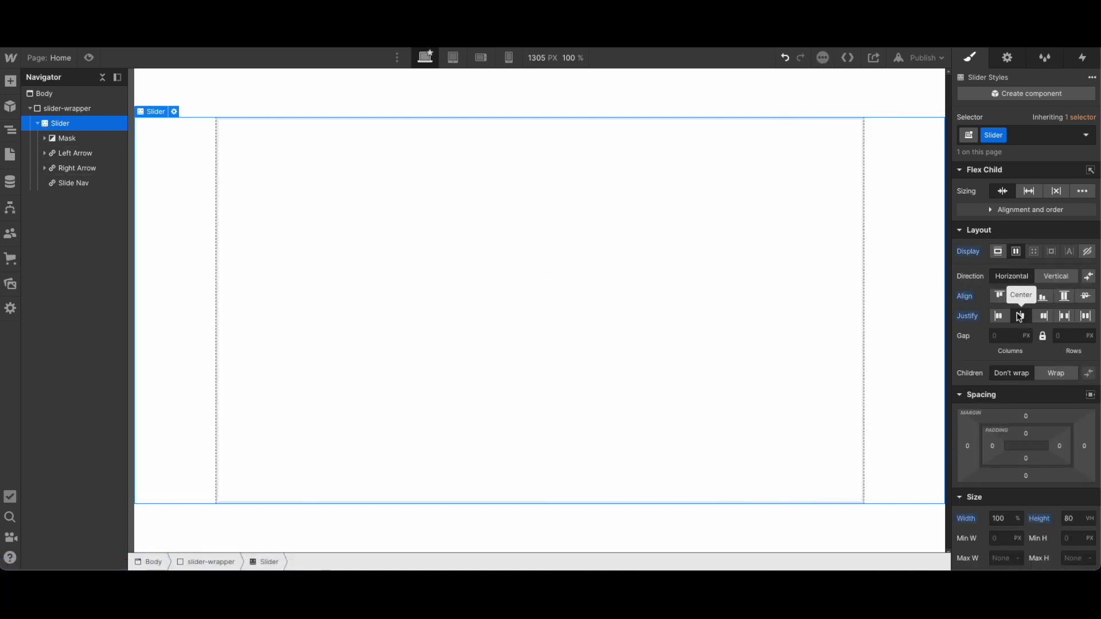
- Give the first slide in the Mask left and right margins of 2em each
left_click(841, 271)
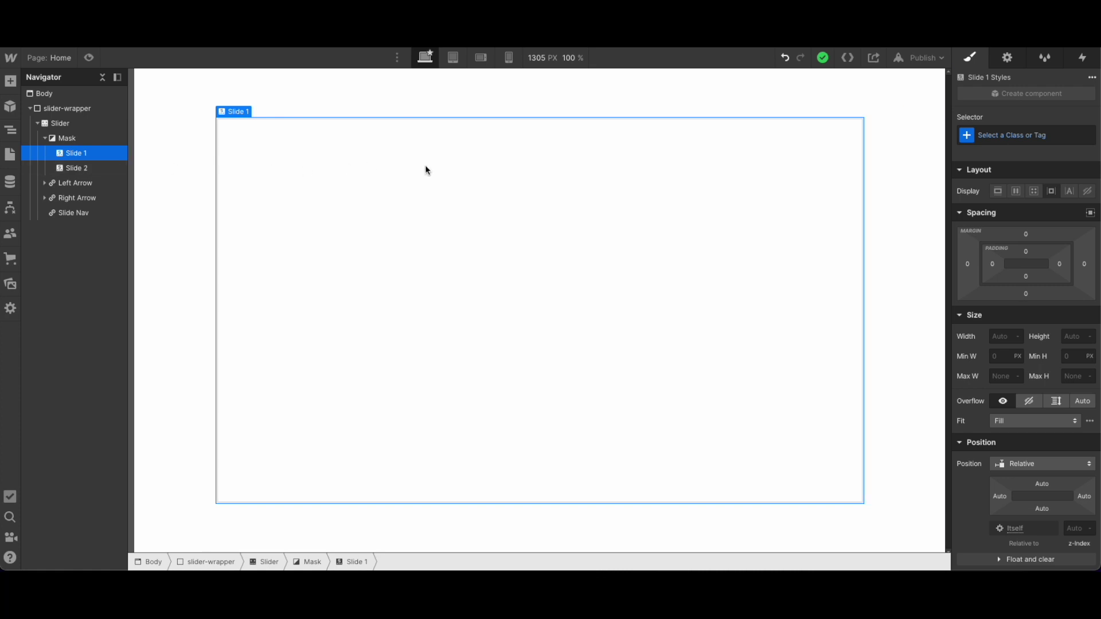
left_click(970, 264)
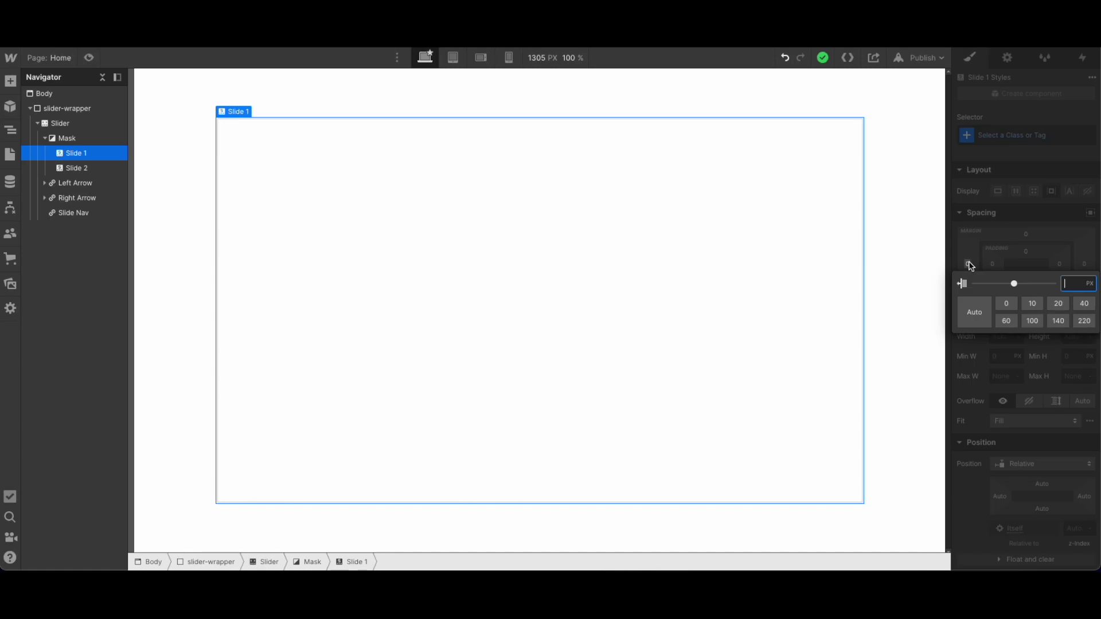
type("2em")
key("Return")
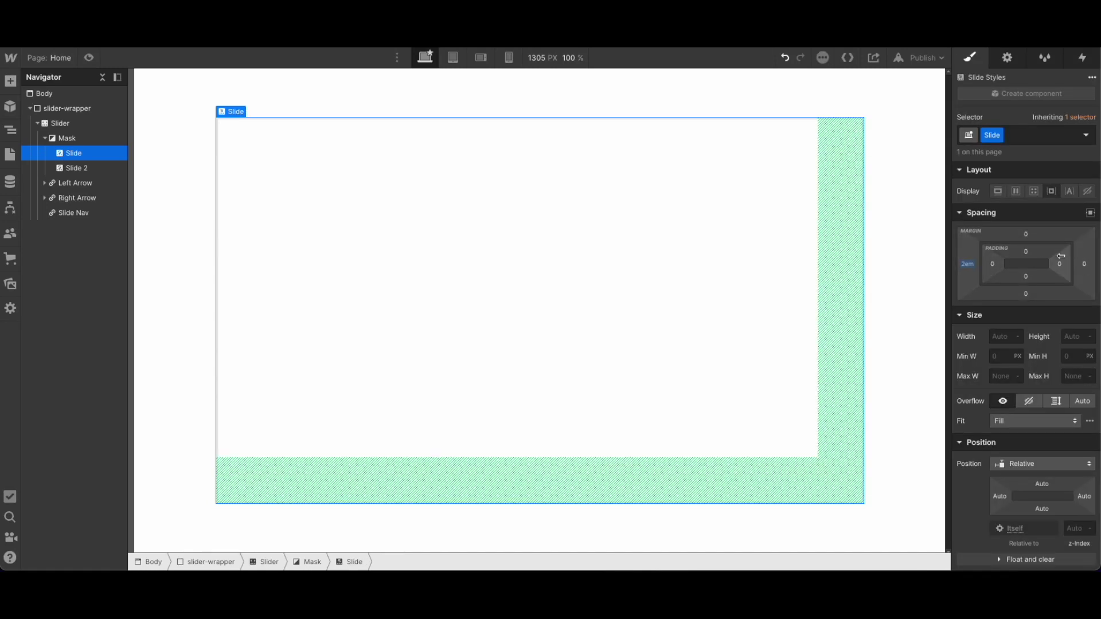
left_click(1084, 264)
type("2em")
key("Return")
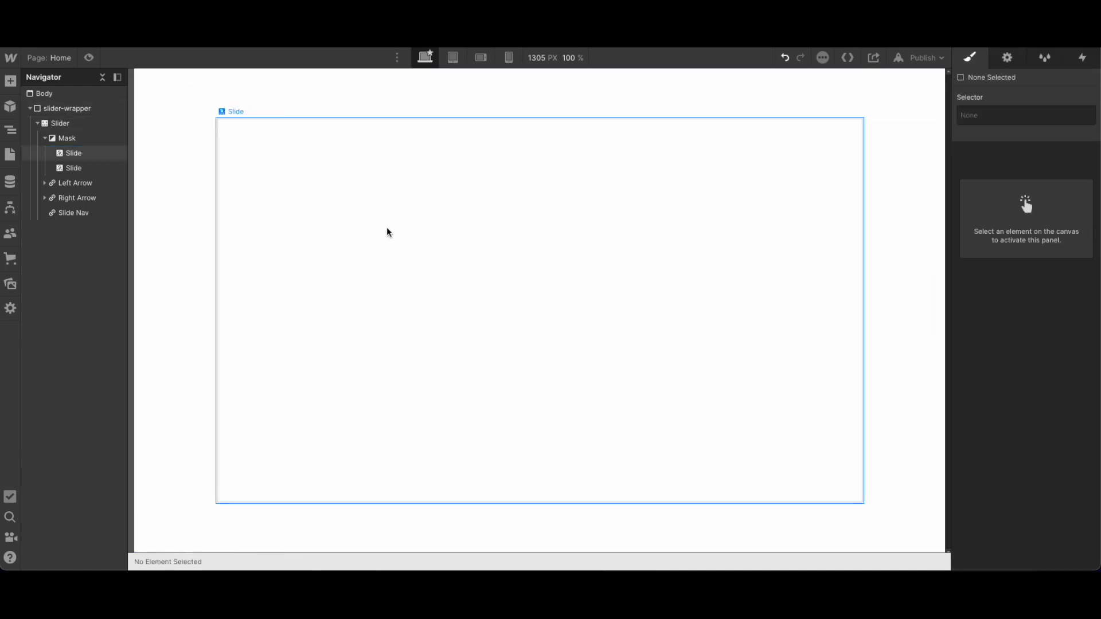
- Add a div block inside the first slide and give it the class slide-image-wrapper
left_click(225, 116)
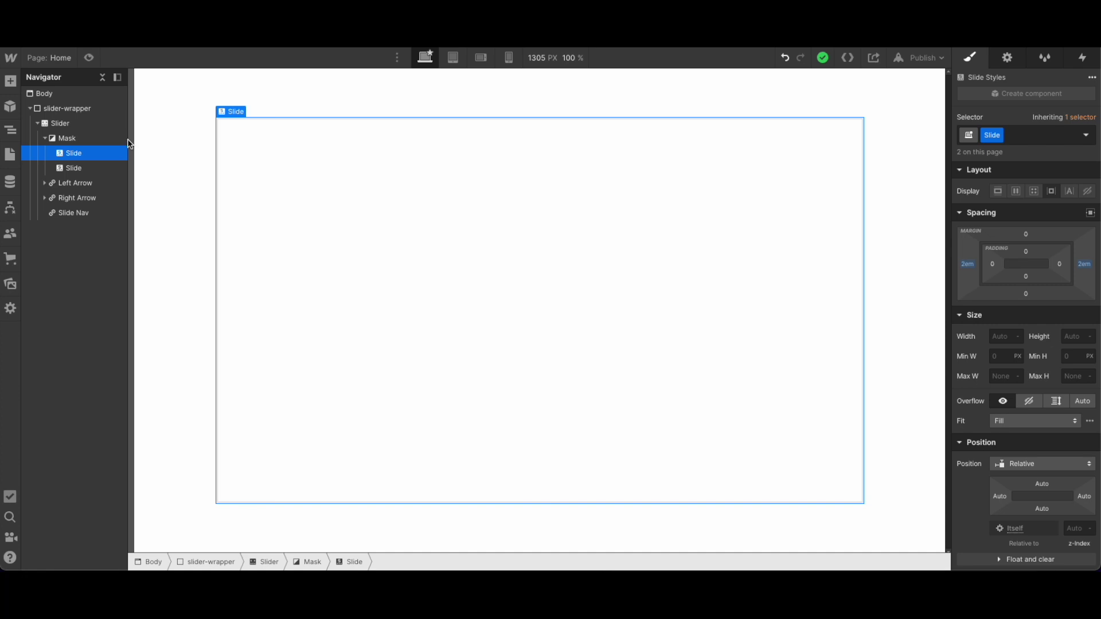
left_click(11, 82)
left_click_drag(51, 287, 84, 165)
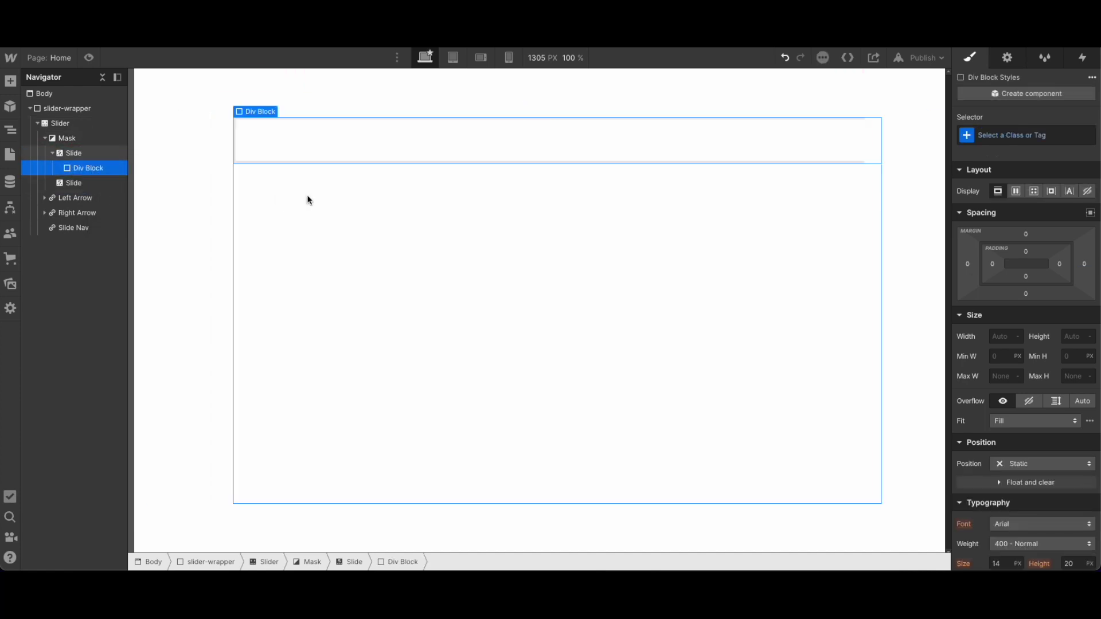
left_click(1003, 138)
type("slide-image-wrapp")
key("Return")
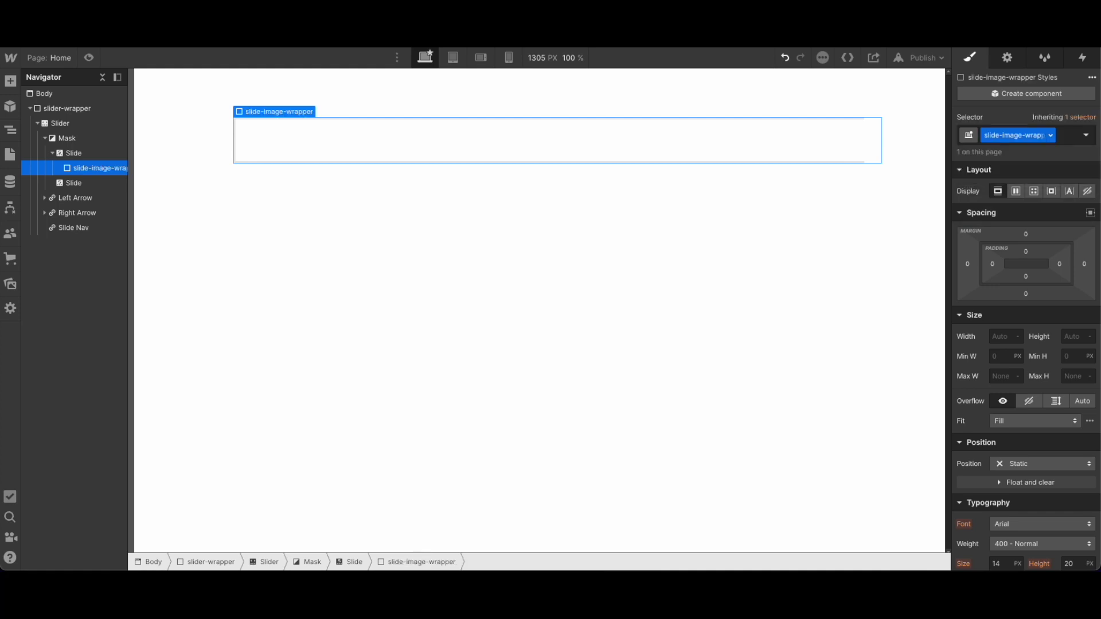
- Set the slide-image-wrapper's width and height to 100%
left_click(1010, 336)
type("100%")
key("Tab")
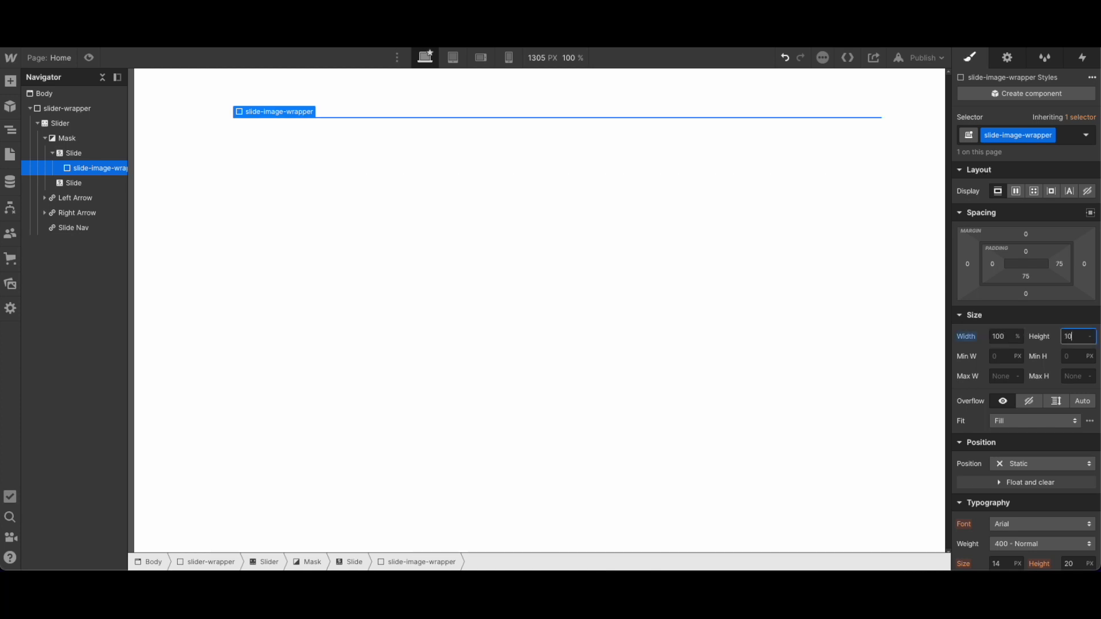
type("1005")
key("Return")
type("%")
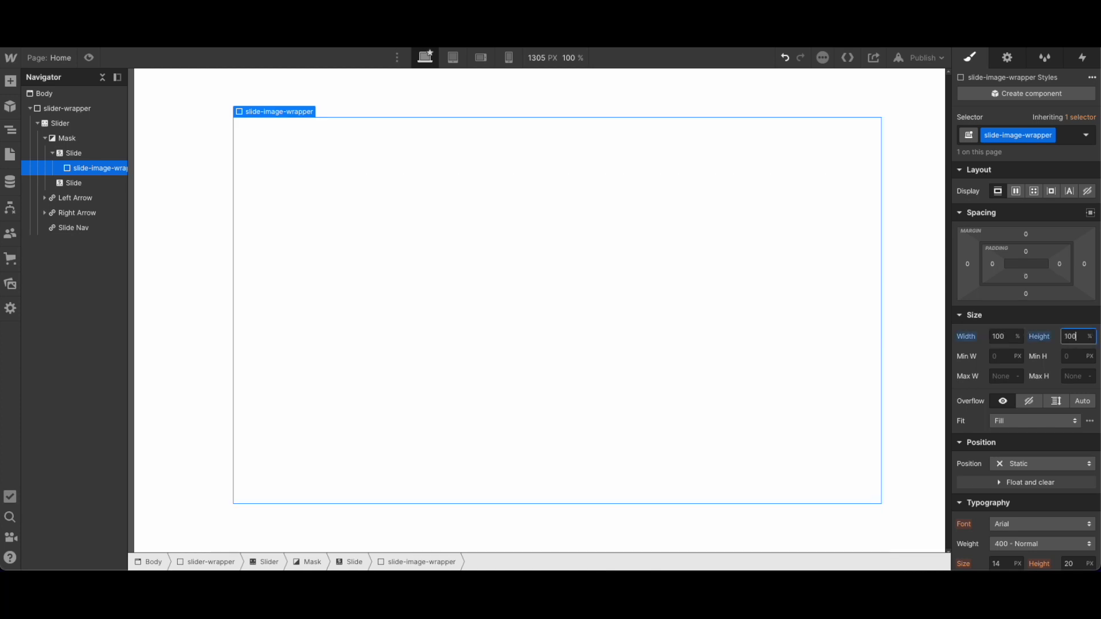
key("Return")
- Nest a div block inside the slide-image-wrapper and give it the class slide-image
left_click(10, 81)
left_click_drag(46, 281, 92, 175)
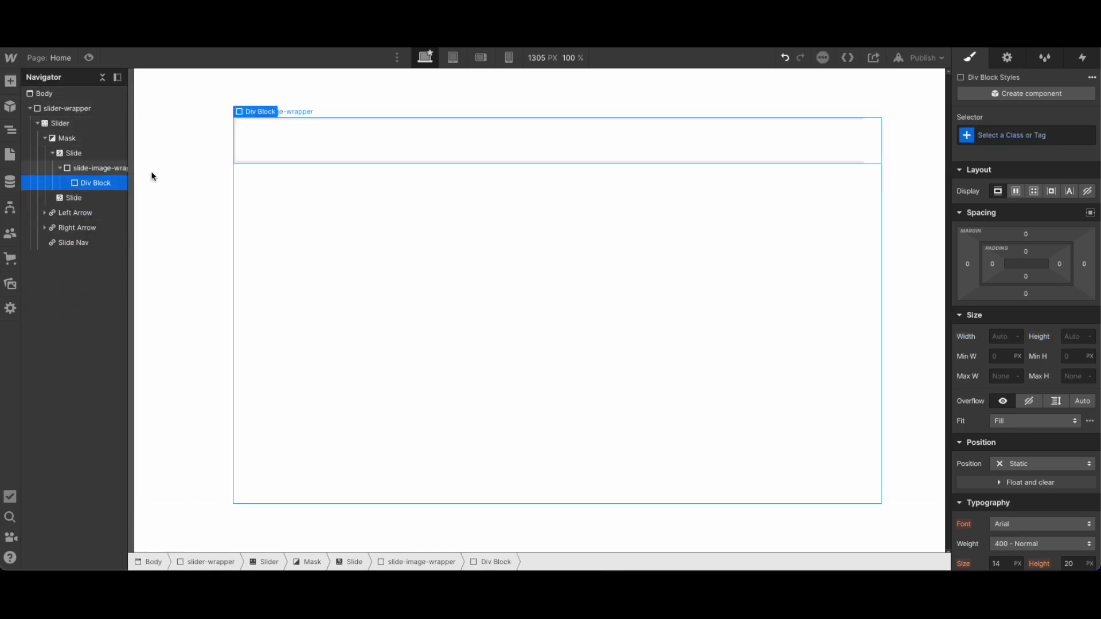
left_click(1042, 135)
type("slide-image")
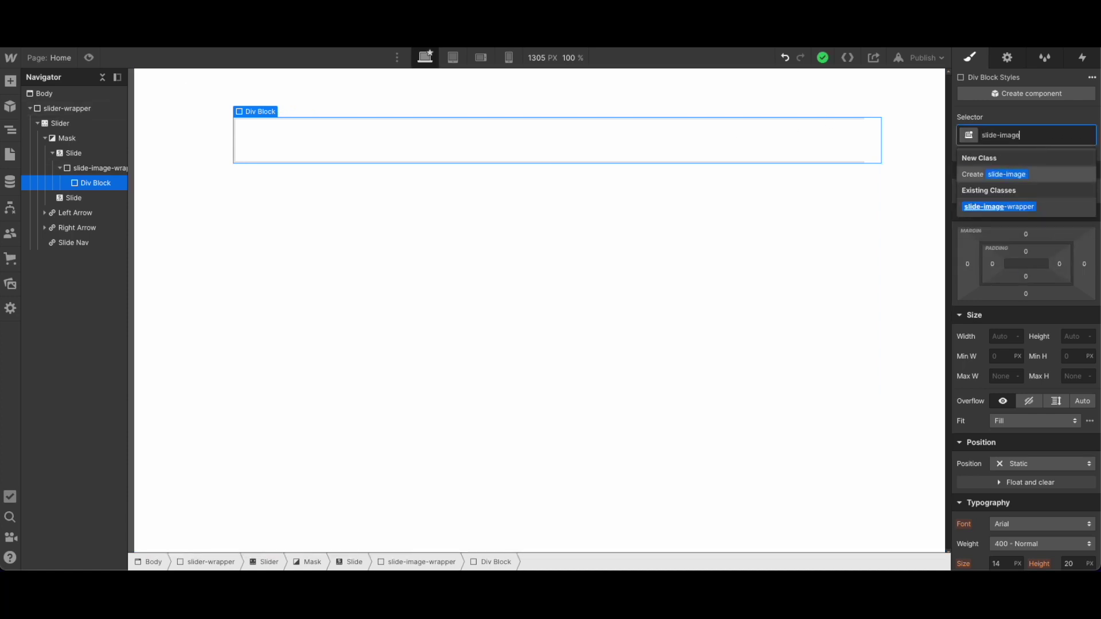
key("Return")
- Set the slide-image div's width and height to 100%
left_click(1001, 336)
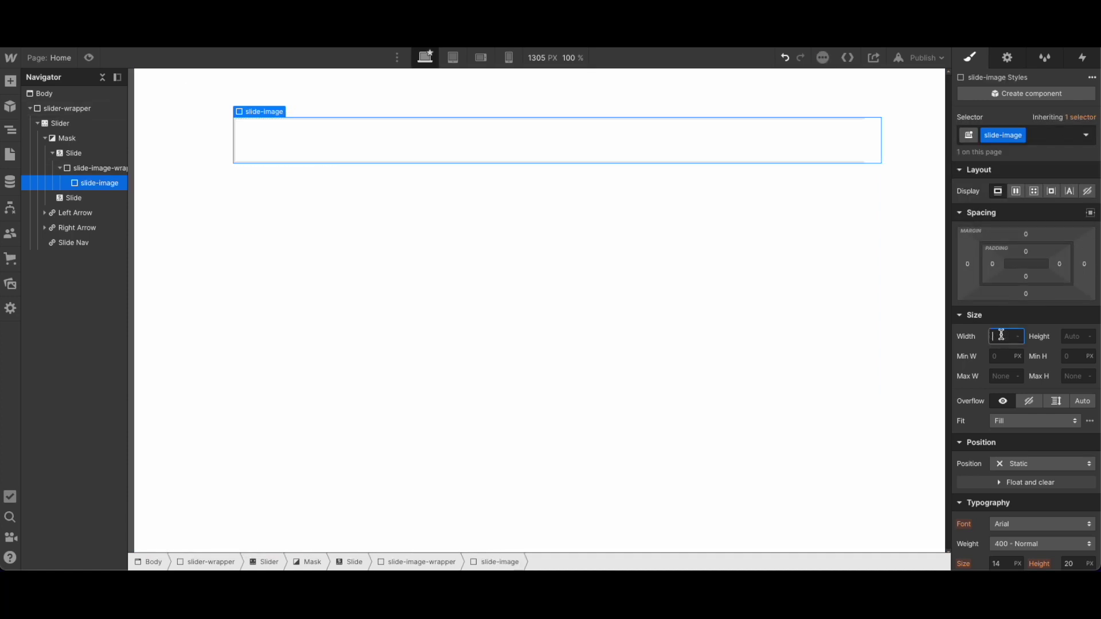
type("100%")
key("Tab")
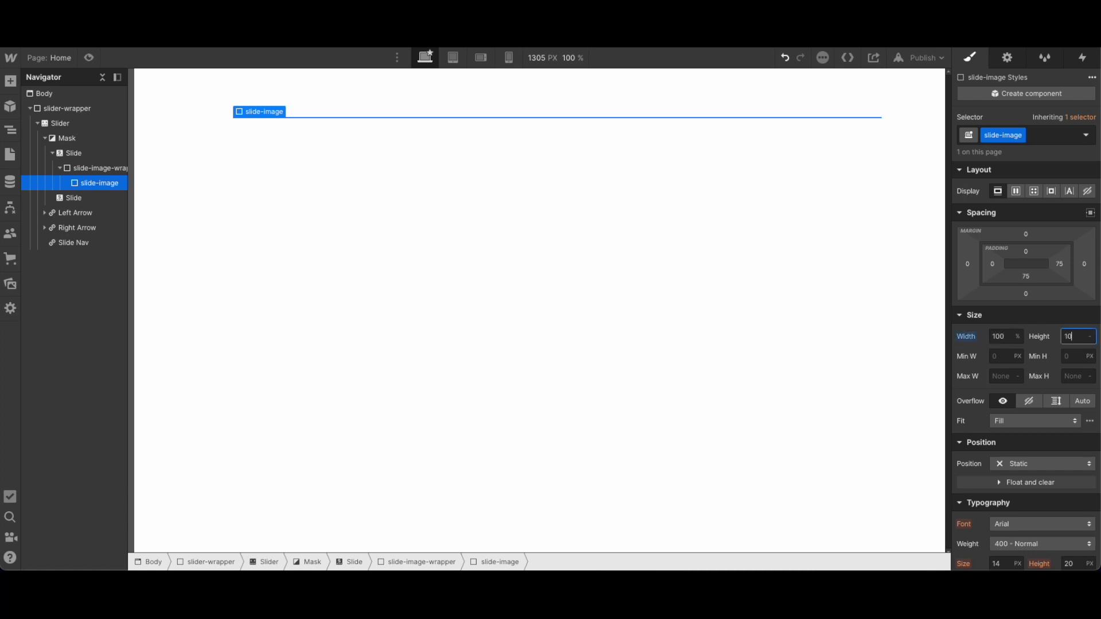
key("Return")
scroll(1027, 335, "down", 5)
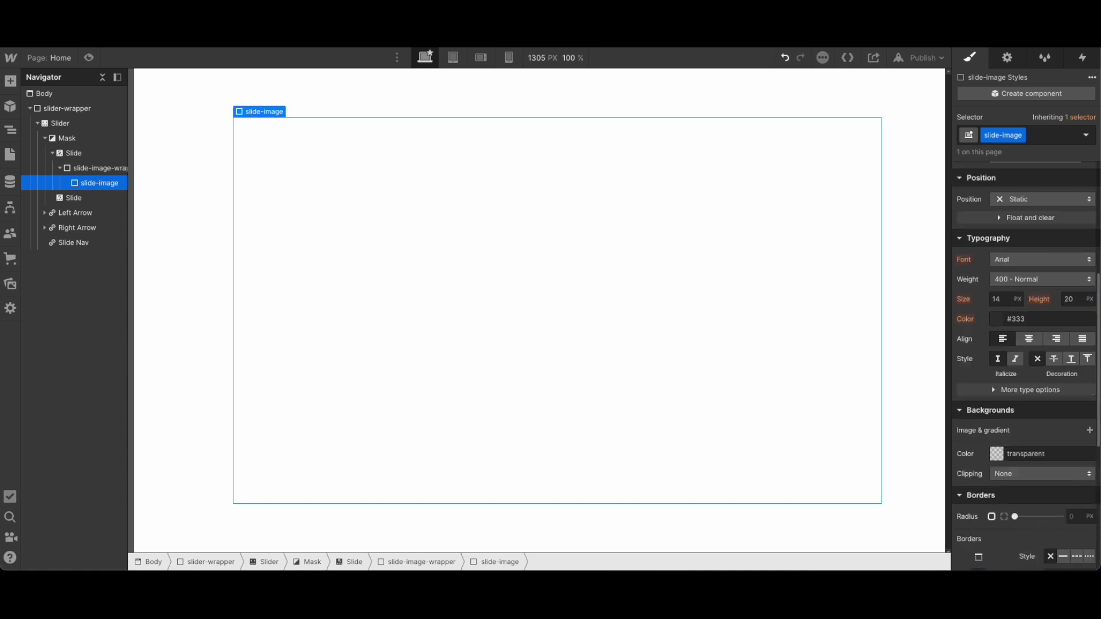
- Give the slide-image div the background image model3.jpeg, sized to Cover and positioned at the centre
left_click(1090, 431)
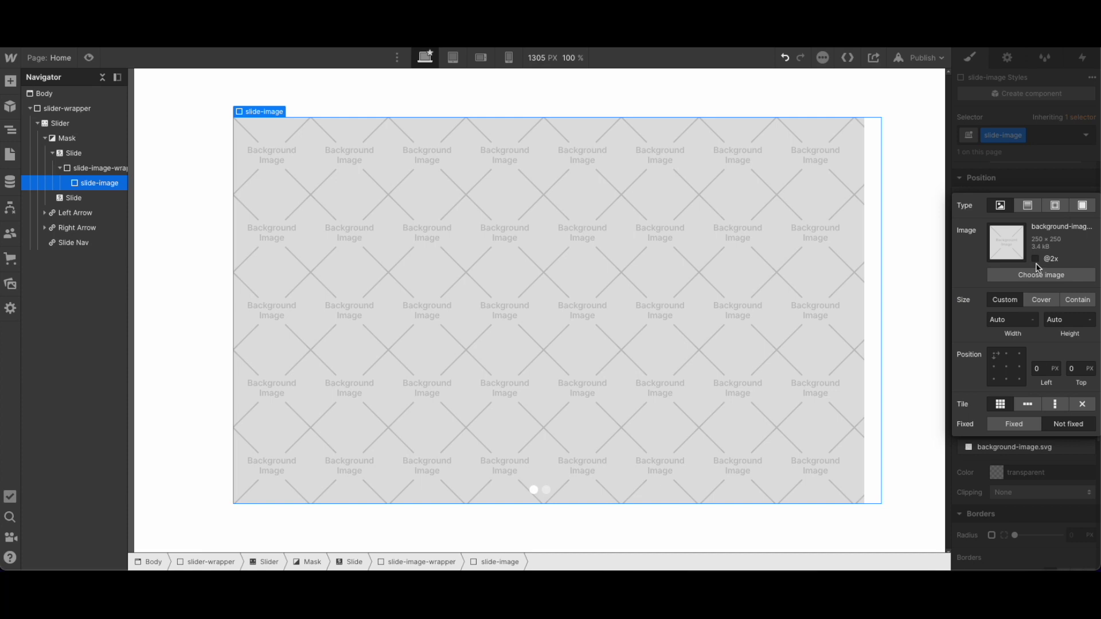
left_click(1035, 276)
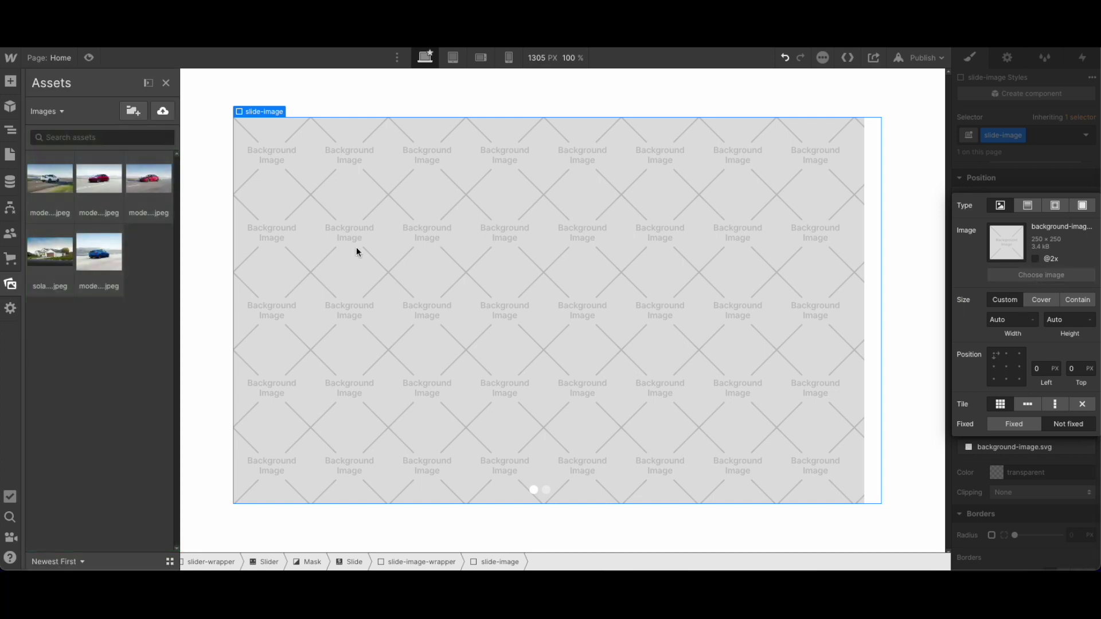
left_click(90, 185)
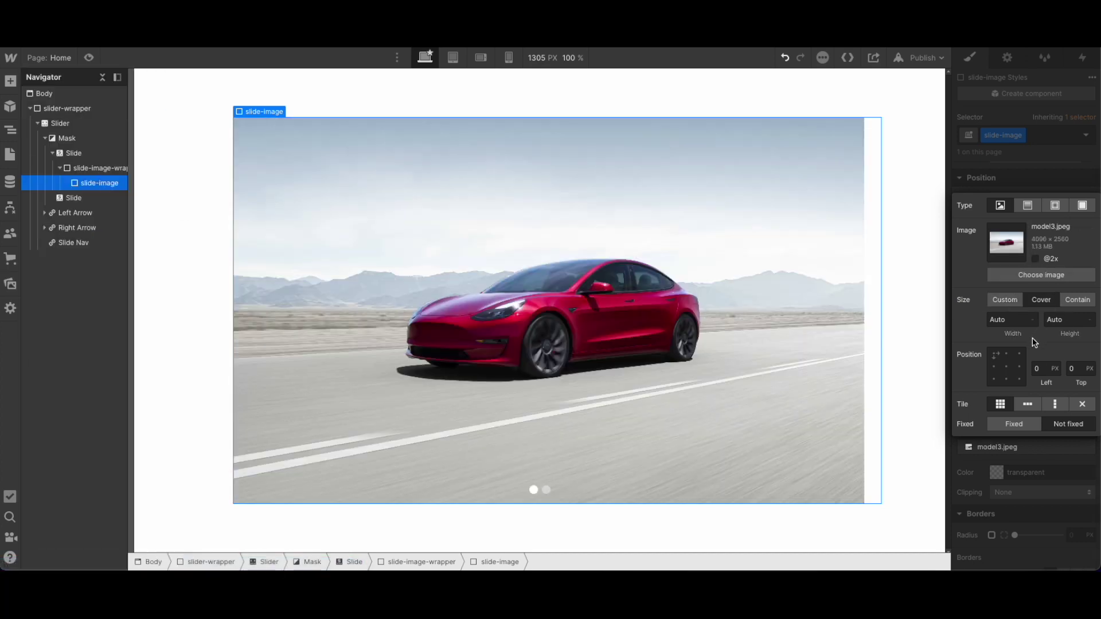
left_click(1006, 367)
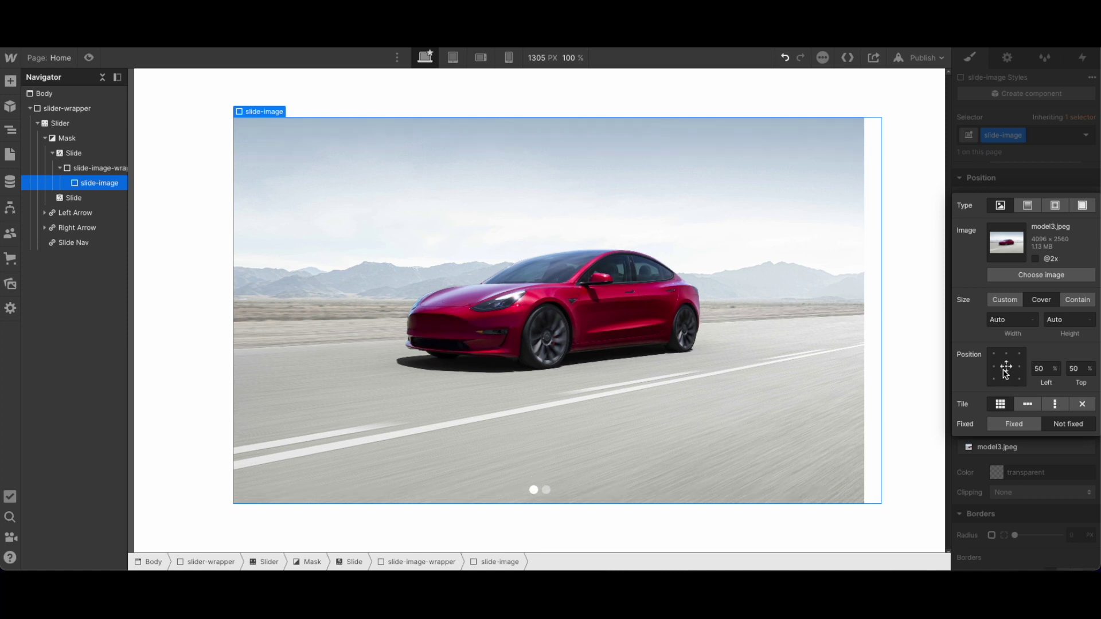
left_click(1021, 466)
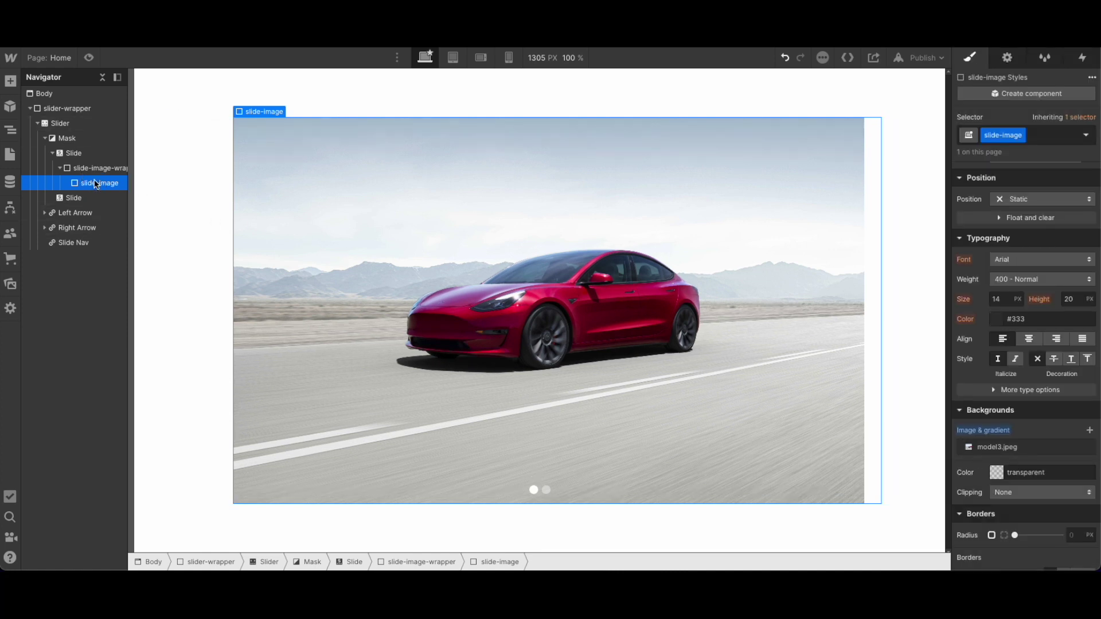
- Duplicate the slide-image div four times inside the slide-image-wrapper
key("ctrl+d")
key("ctrl+d")
key("ctrl+d")
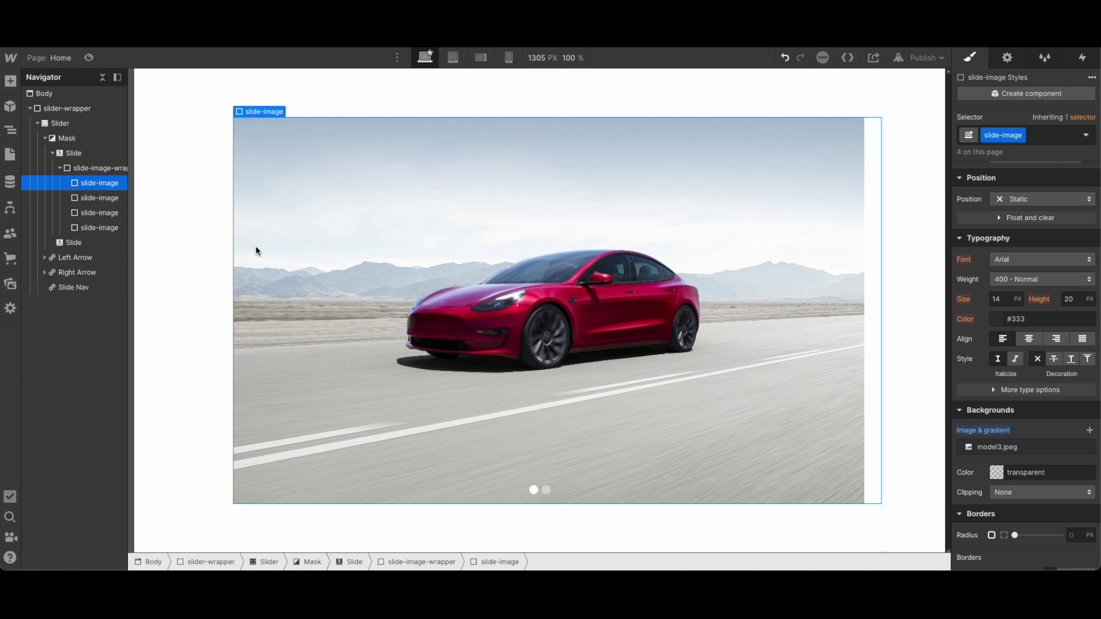
key("ctrl+d")
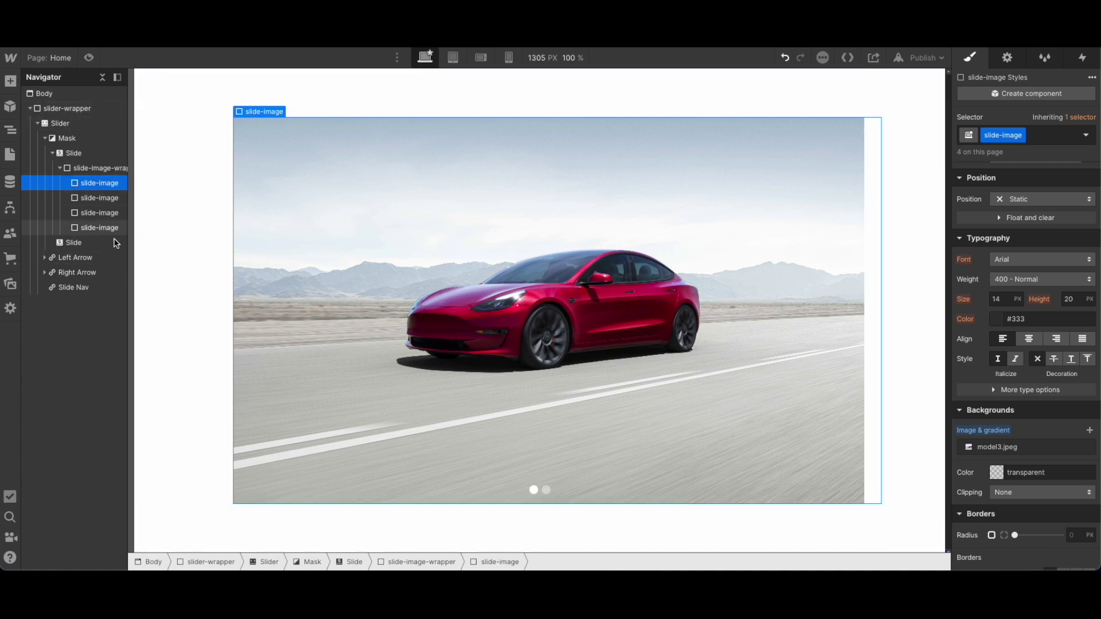
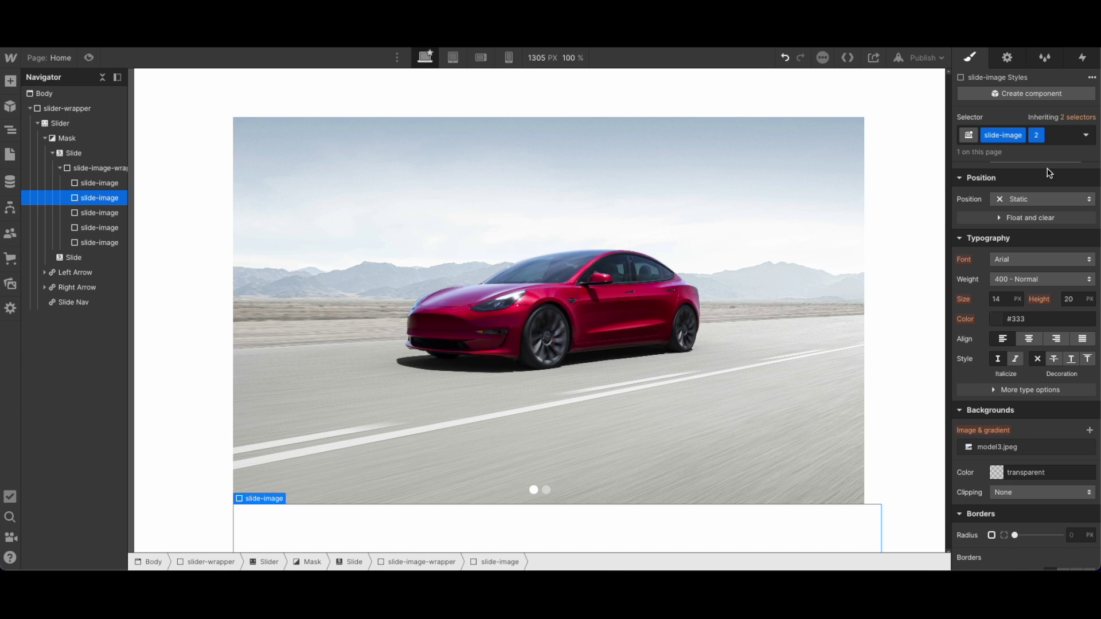
- Replace the background image of the second slide-image, which has combo class 2, with modelX.jpeg
left_click(1021, 448)
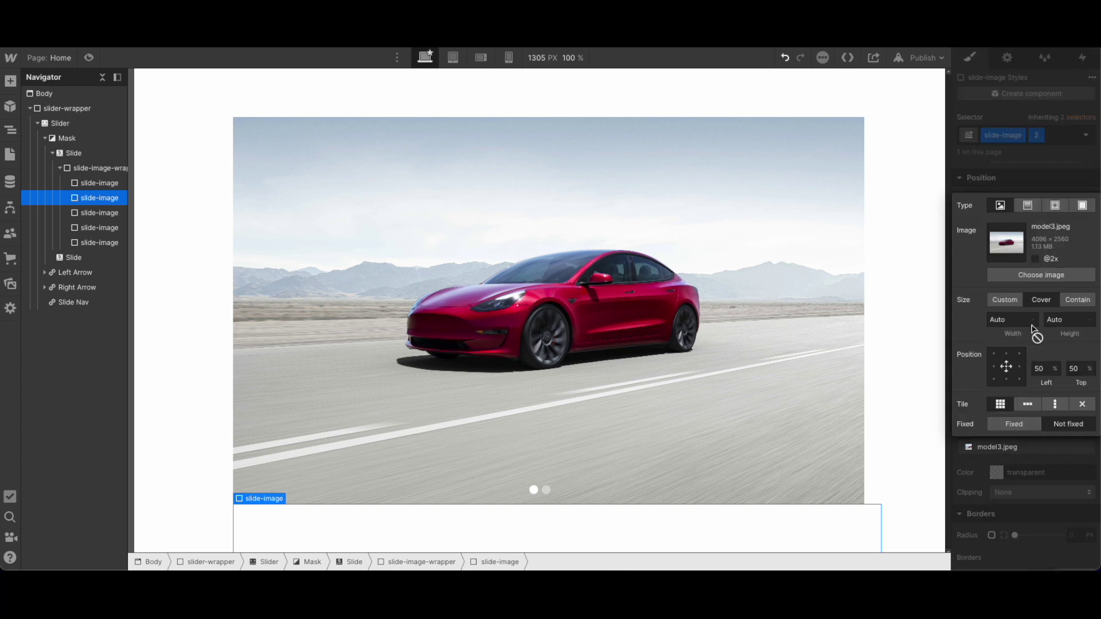
left_click(1041, 276)
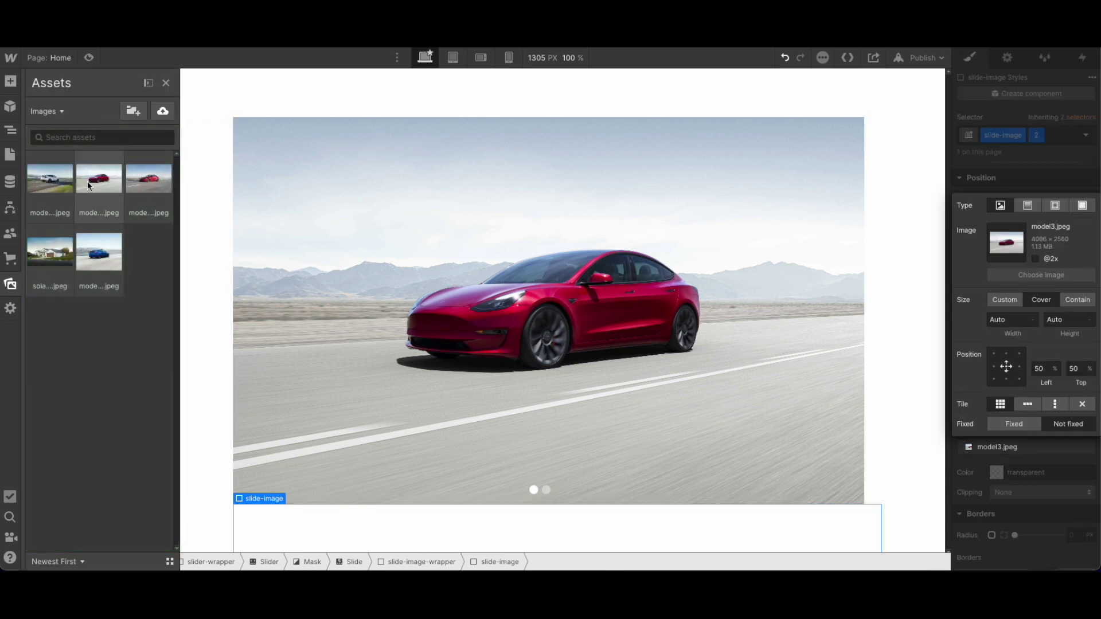
left_click(50, 179)
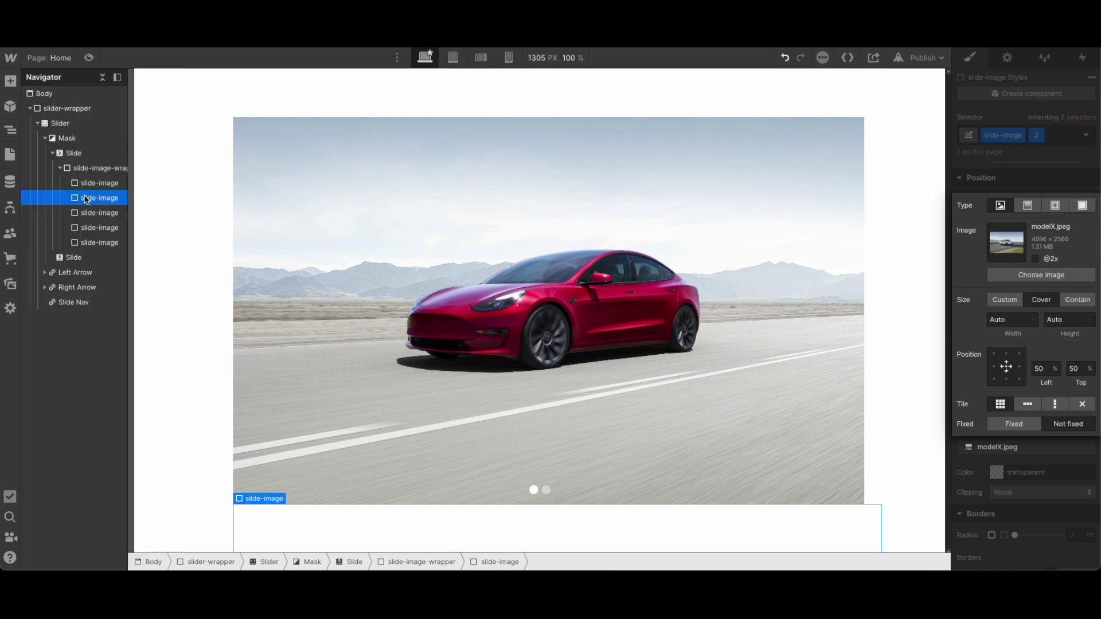
left_click(865, 472)
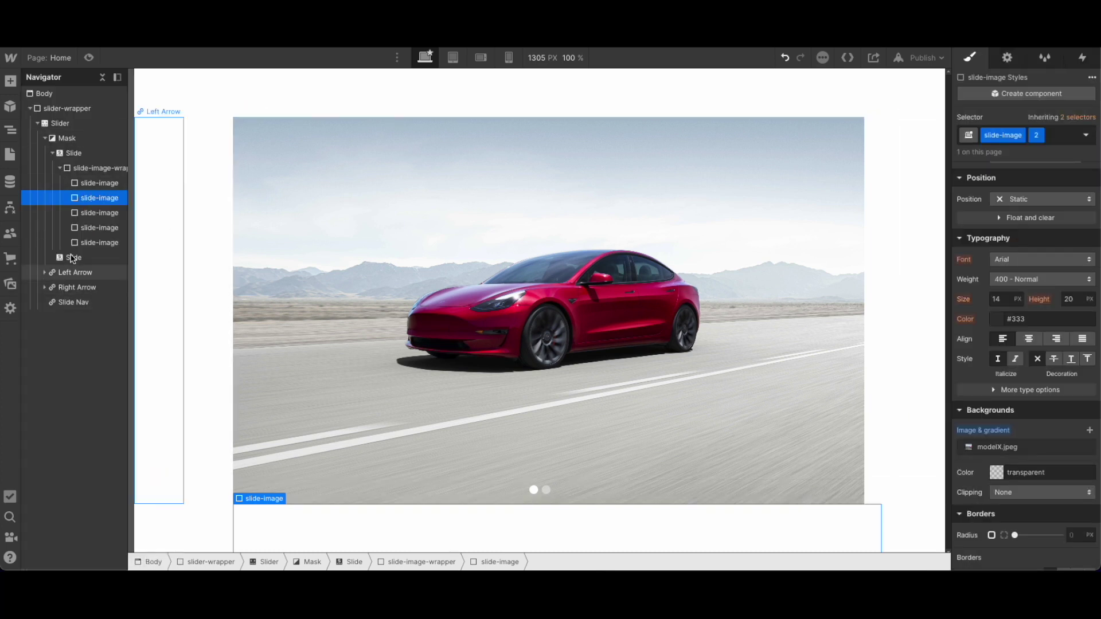
- Give the third slide-image the combo class 3 and change its background image to modelY.jpeg
left_click(92, 212)
left_click(1032, 135)
type("2")
key("Return")
left_click(1024, 450)
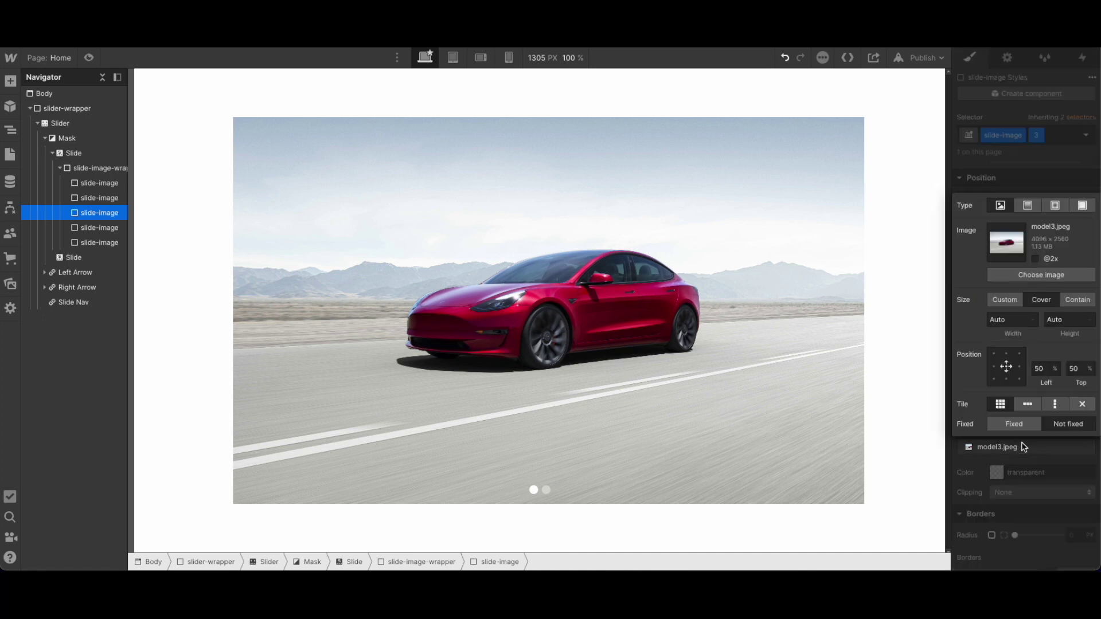
left_click(1026, 277)
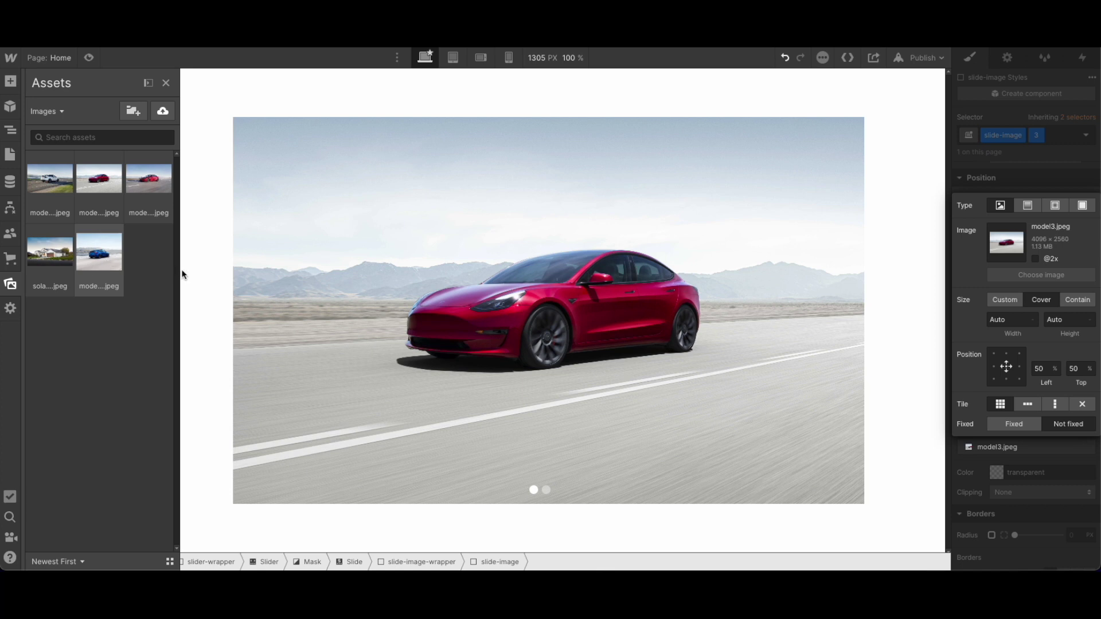
left_click(99, 252)
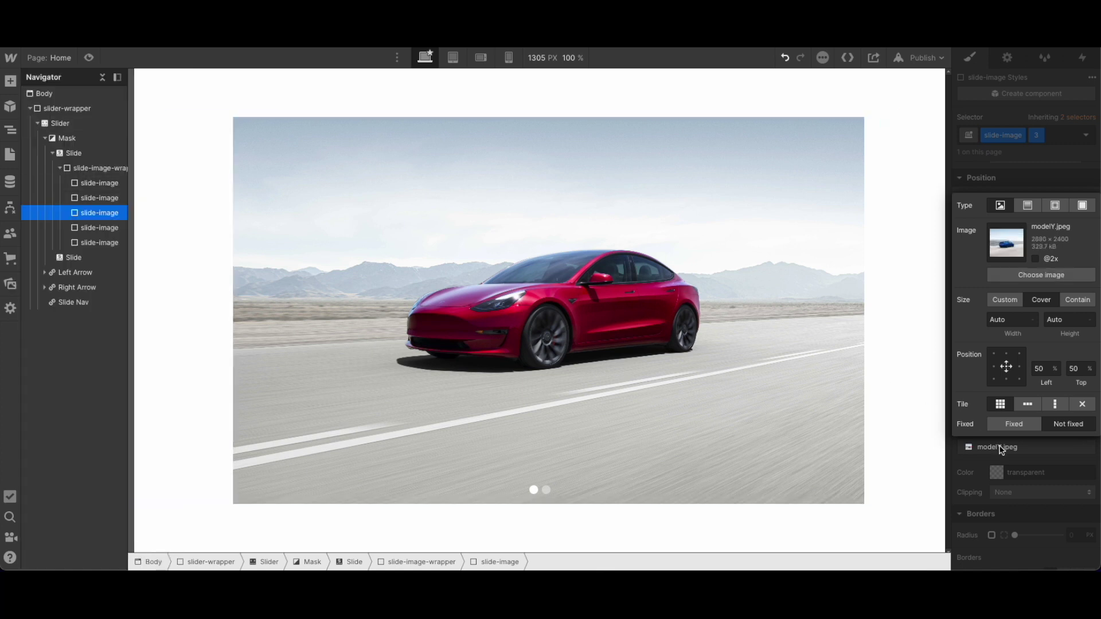
- Give the fourth slide-image the combo class 4 and change its background image to modelY.jpeg
left_click(96, 230)
left_click(1025, 447)
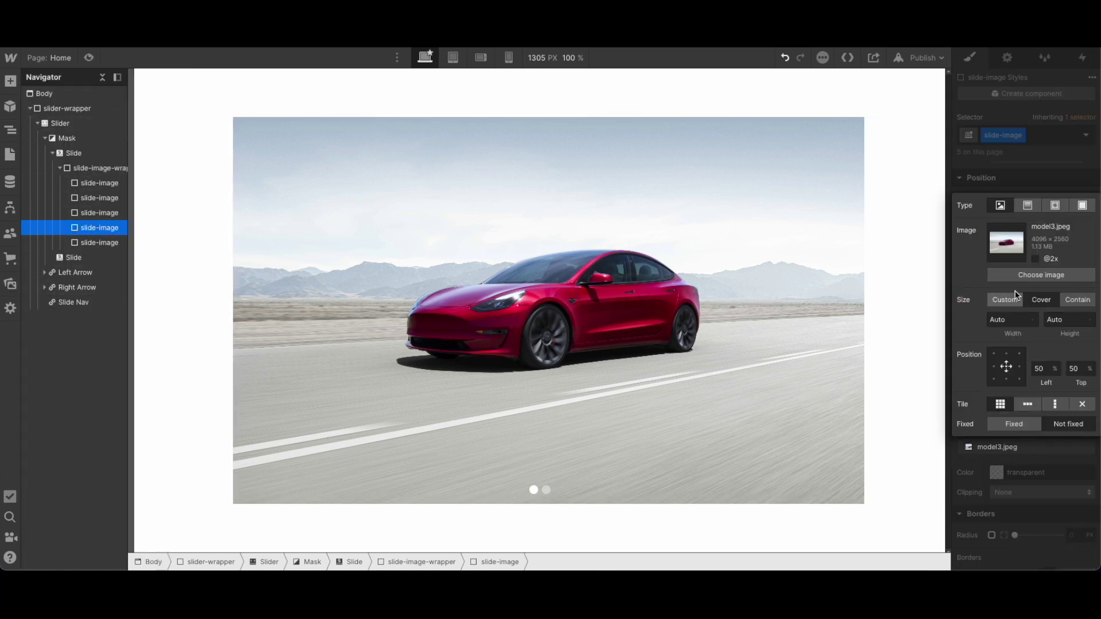
left_click(1035, 170)
left_click(1037, 138)
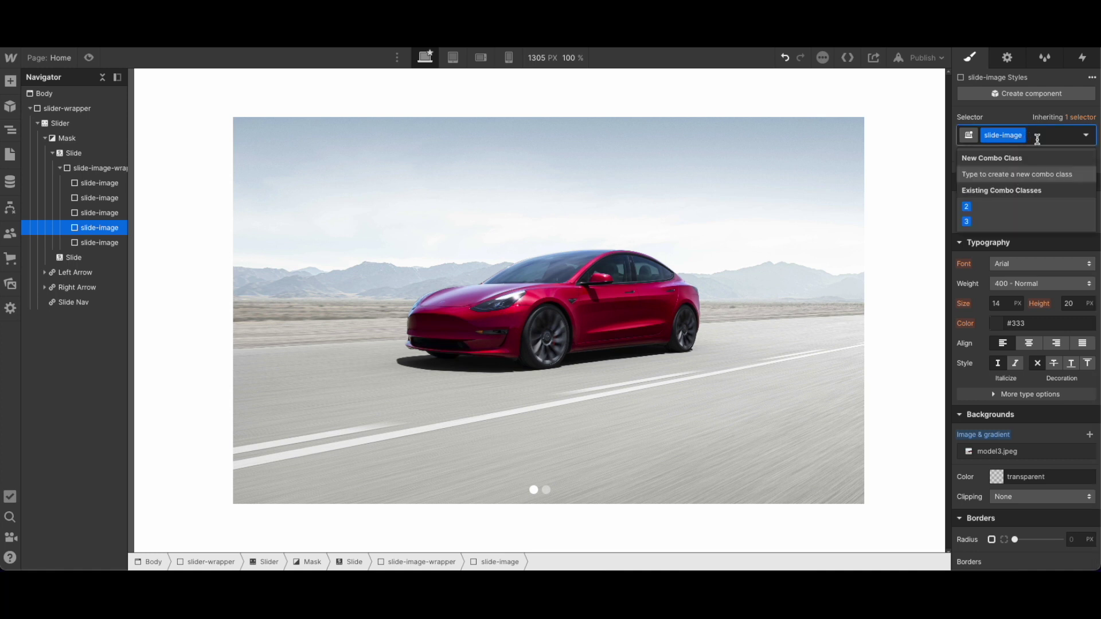
type("4")
key("Return")
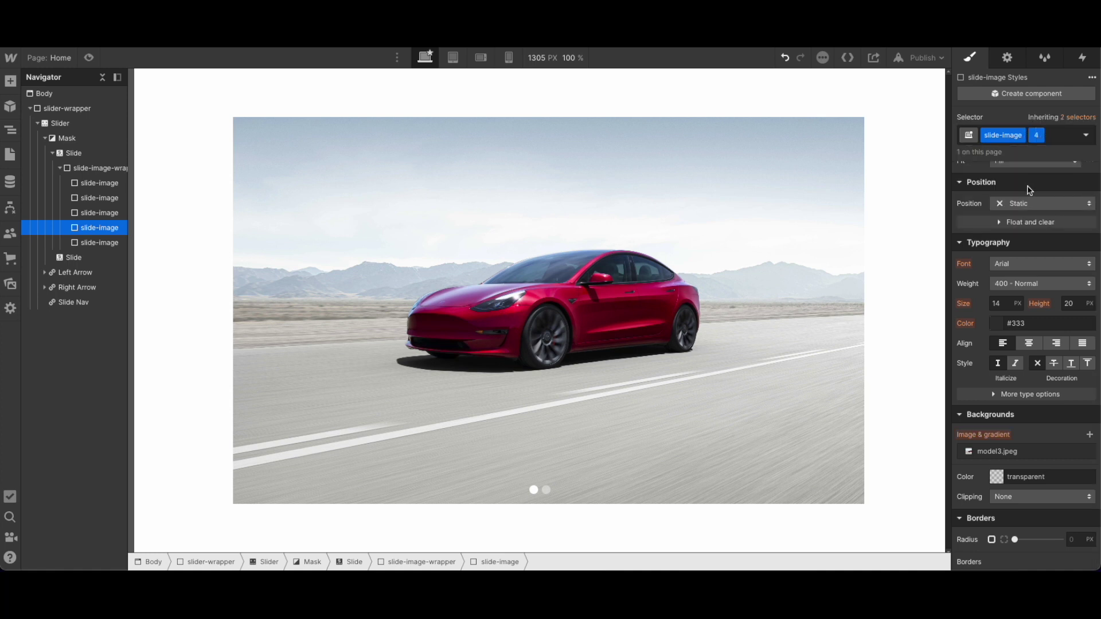
left_click(1022, 450)
left_click(1027, 281)
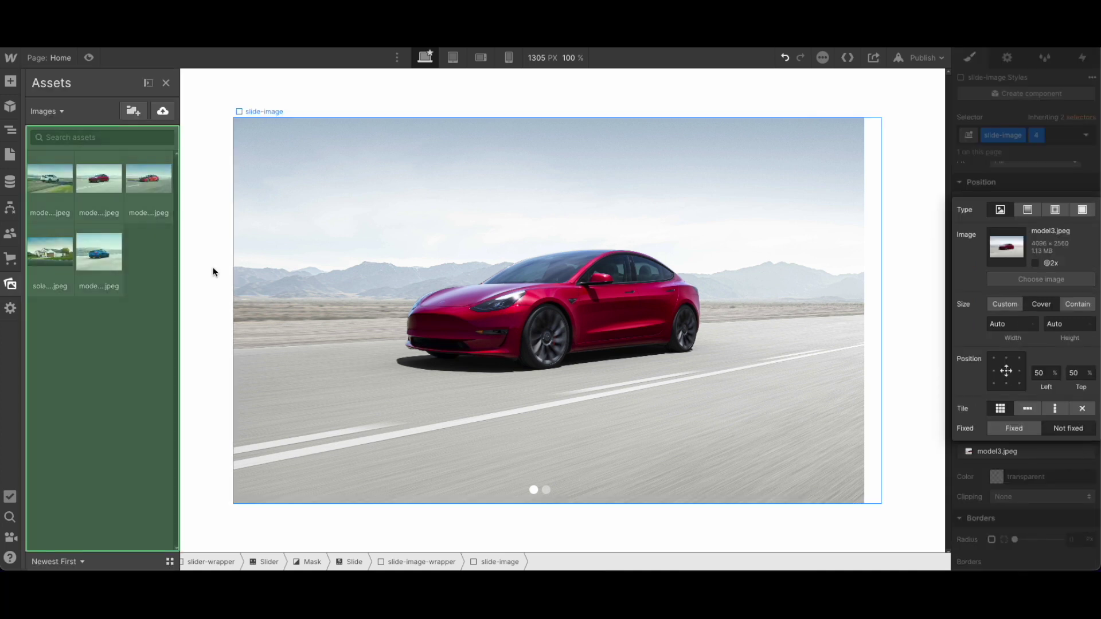
left_click(101, 250)
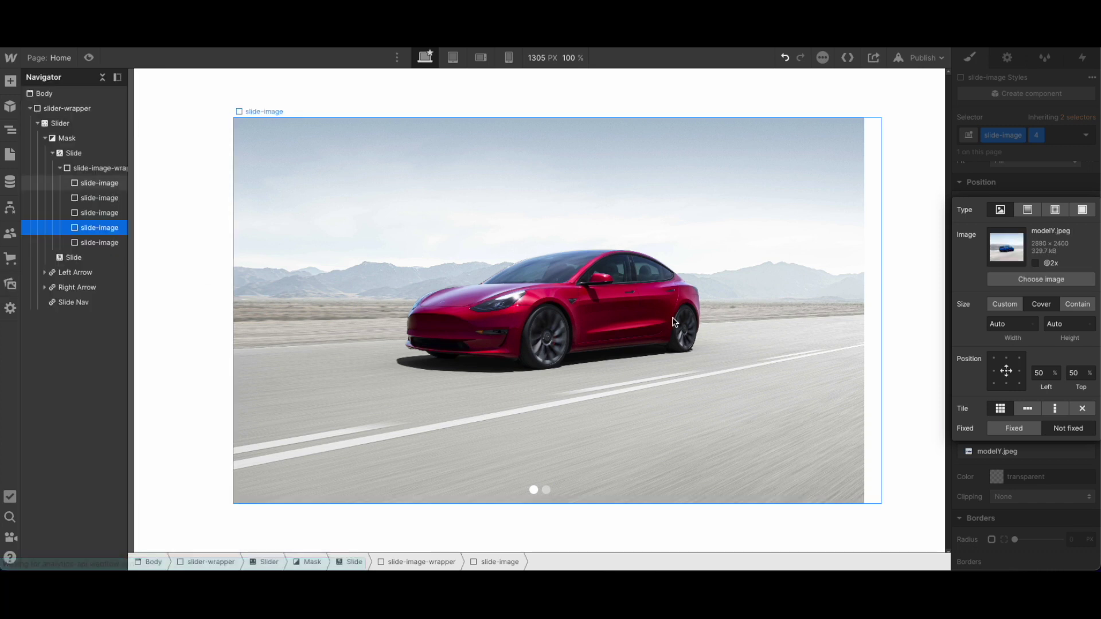
- Give the fifth slide-image the combo class 5 and change its background image to solarpanels.jpeg
left_click(137, 249)
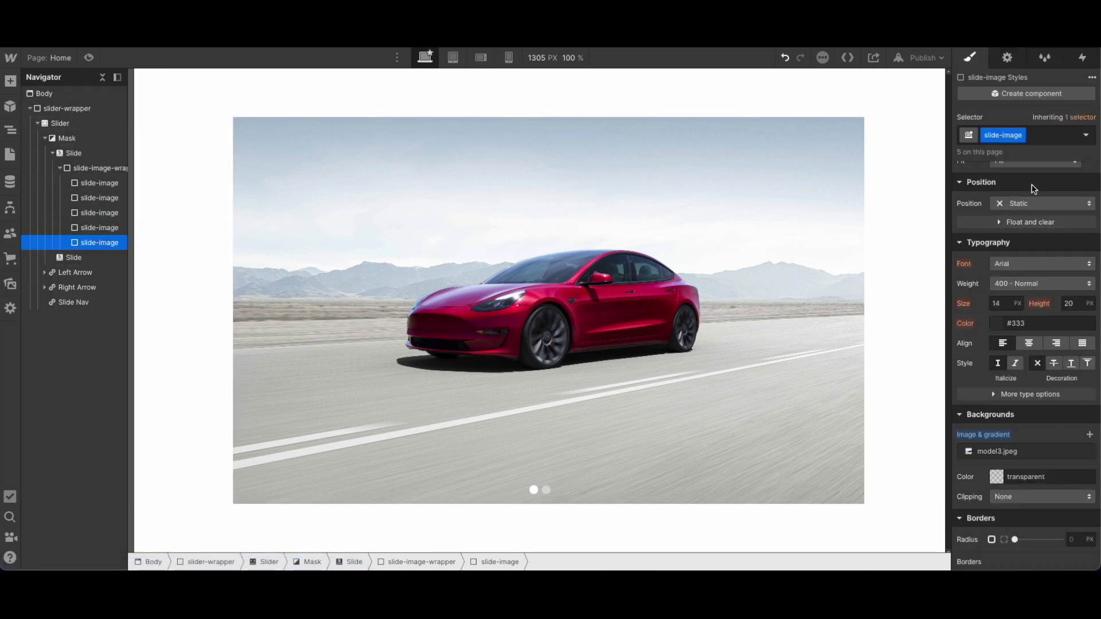
left_click(1040, 143)
left_click(966, 172)
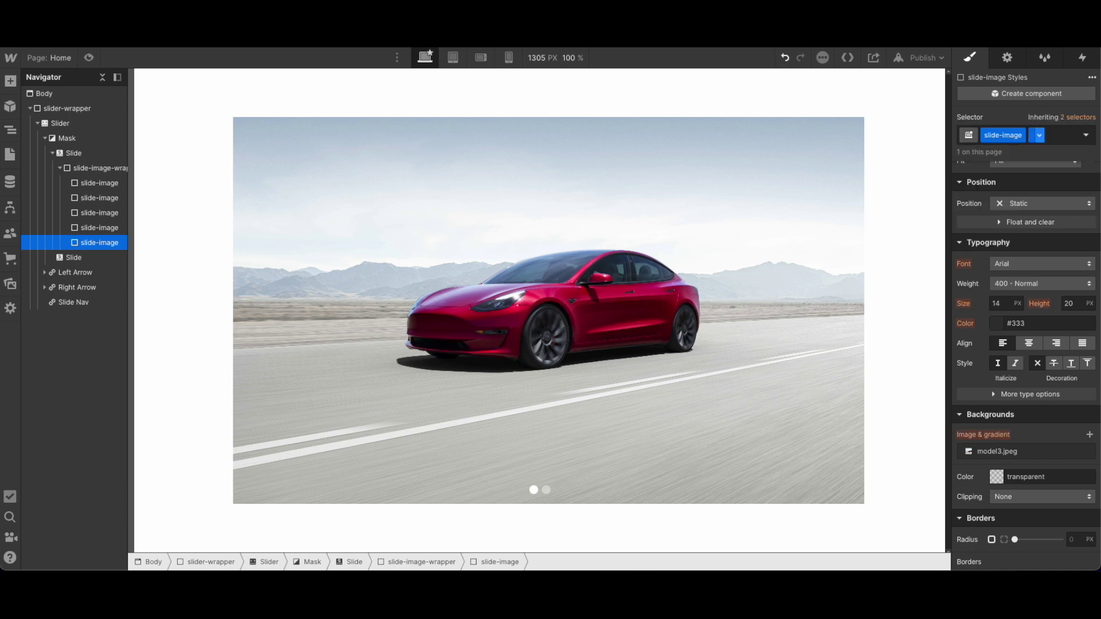
left_click(1017, 452)
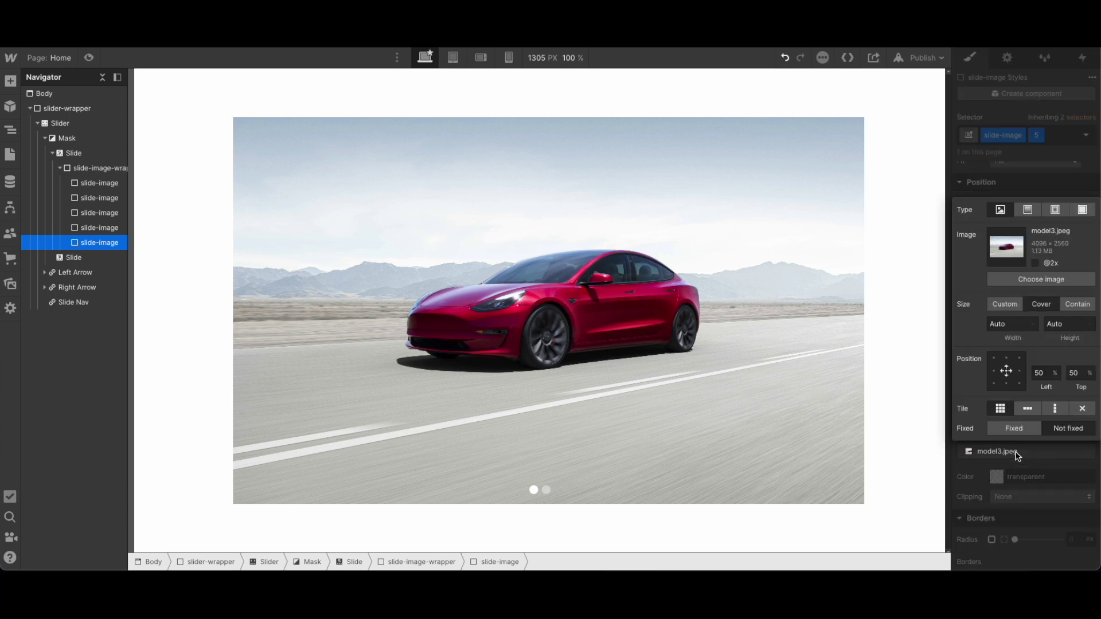
left_click(1029, 281)
left_click(46, 256)
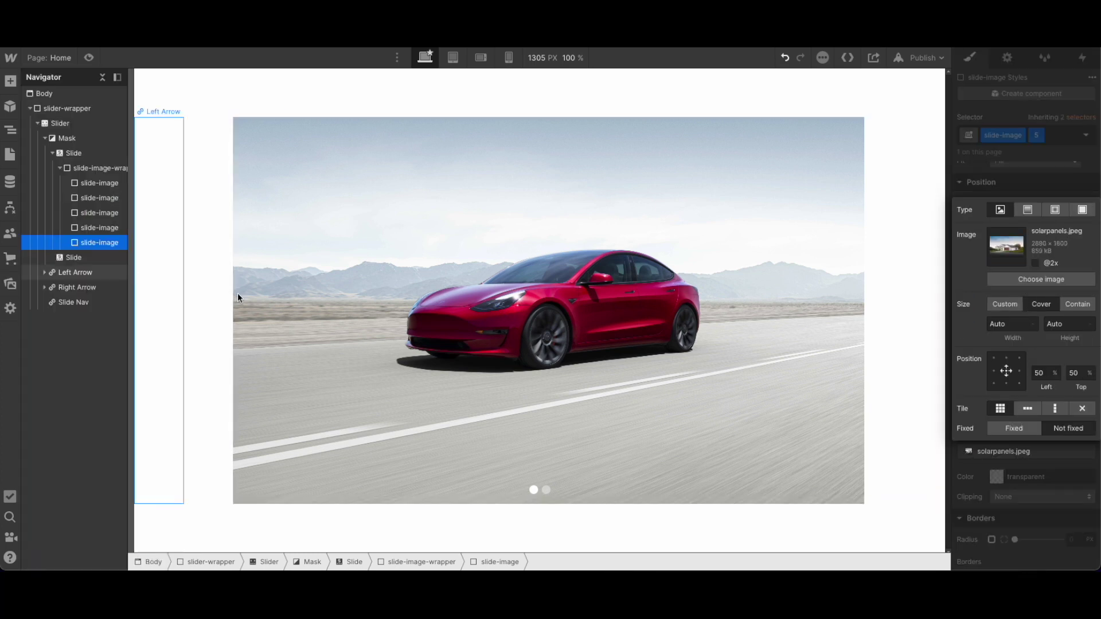
left_click(631, 315)
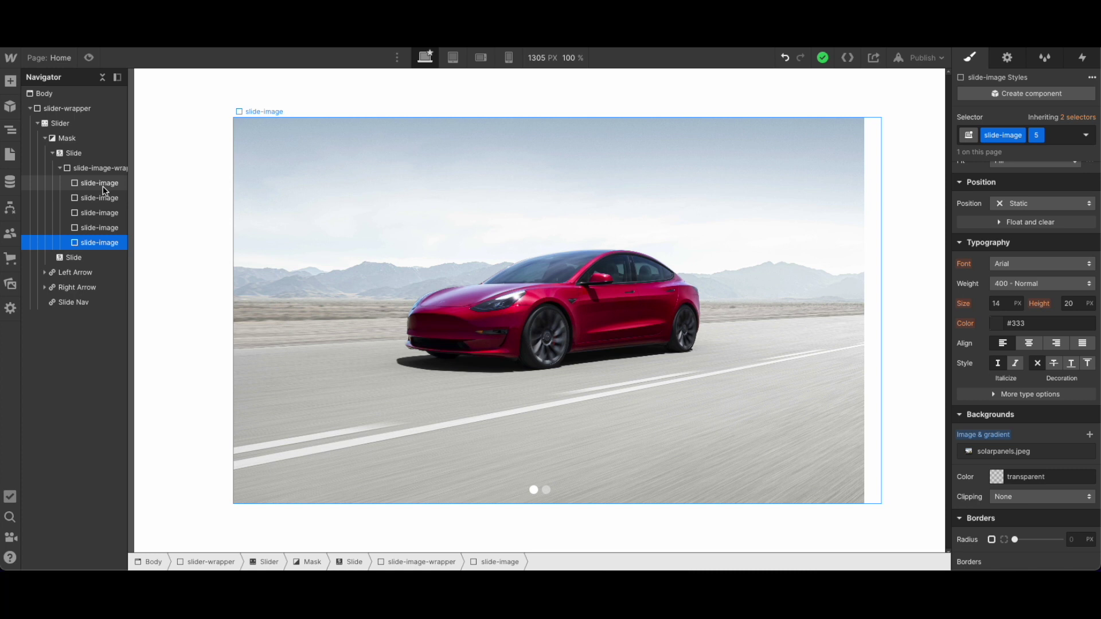
- Set the position of the base slide-image class to Absolute, using the first slide-image
left_click(102, 185)
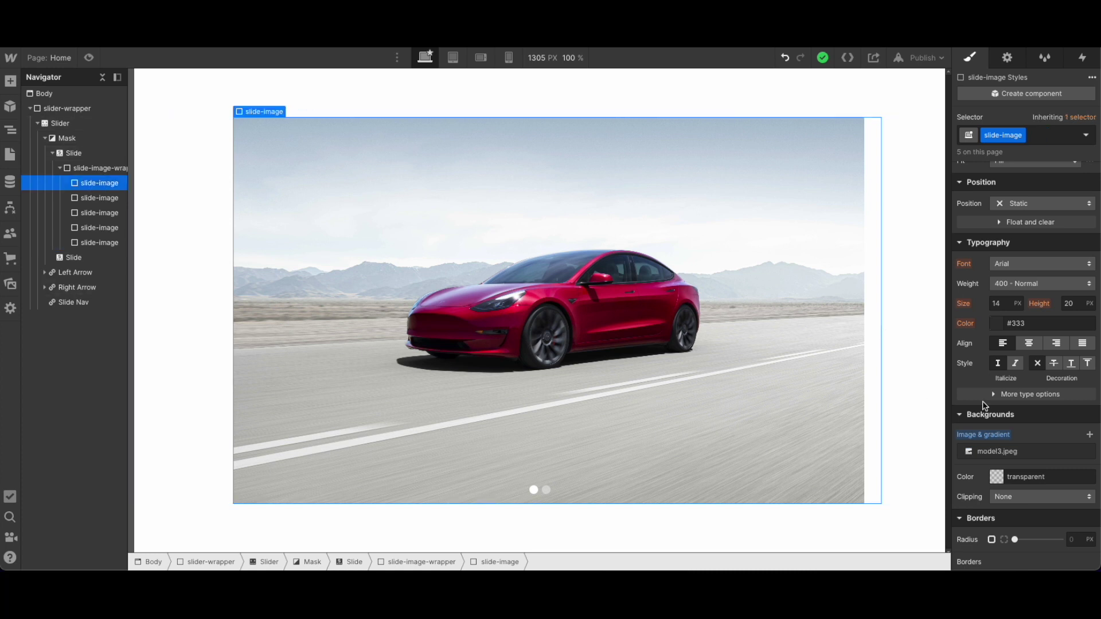
scroll(982, 405, "up", 3)
left_click(1005, 389)
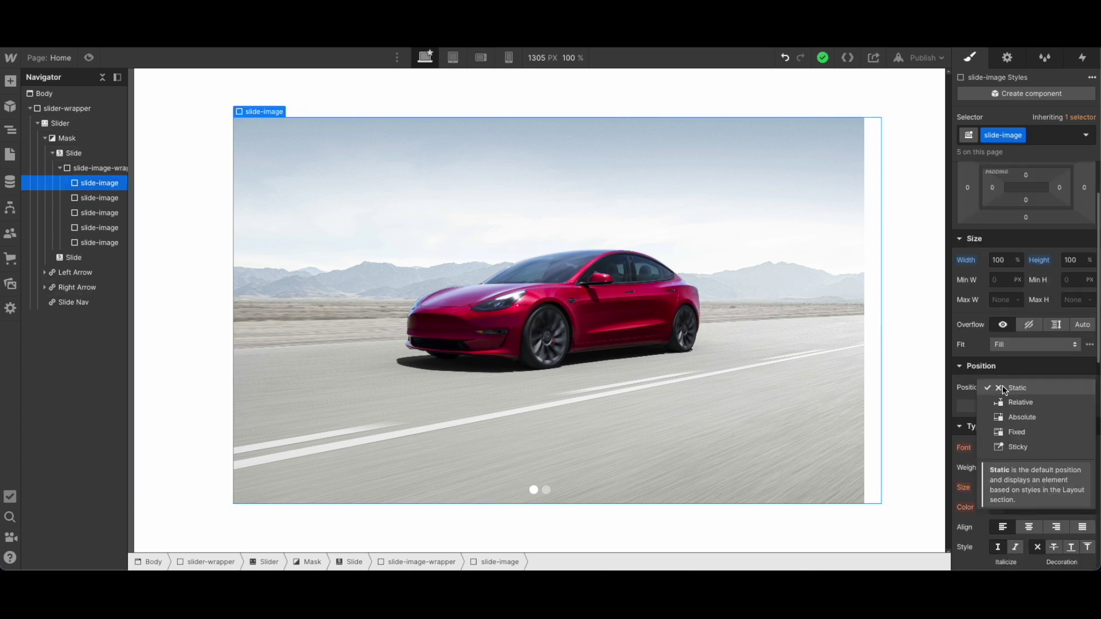
left_click(1020, 414)
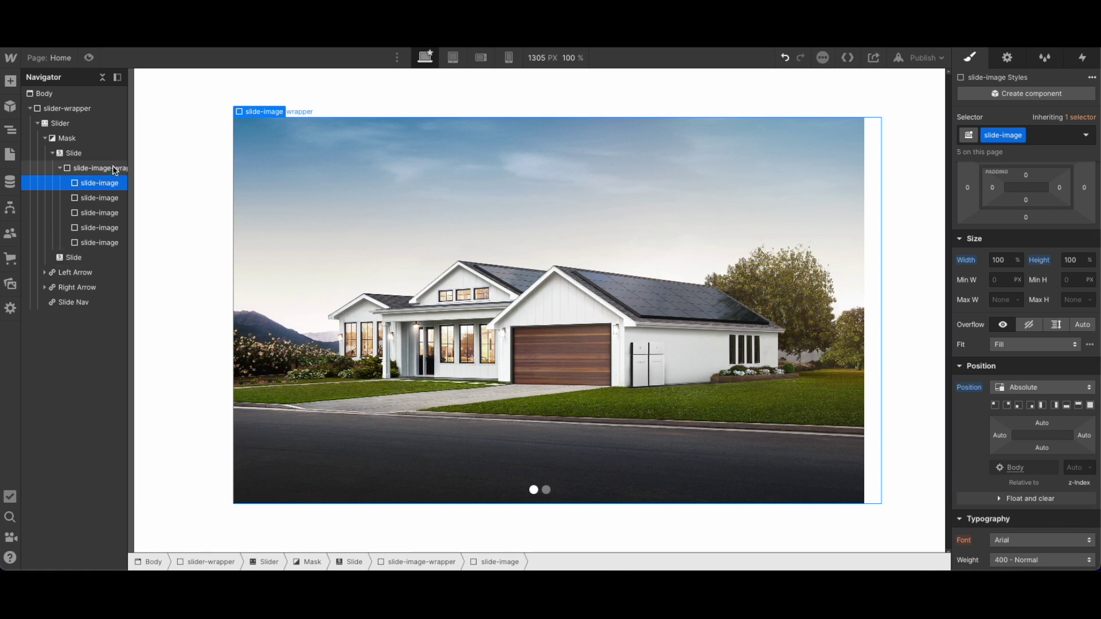
- Set the slide-image-wrapper's position to Relative
left_click(94, 168)
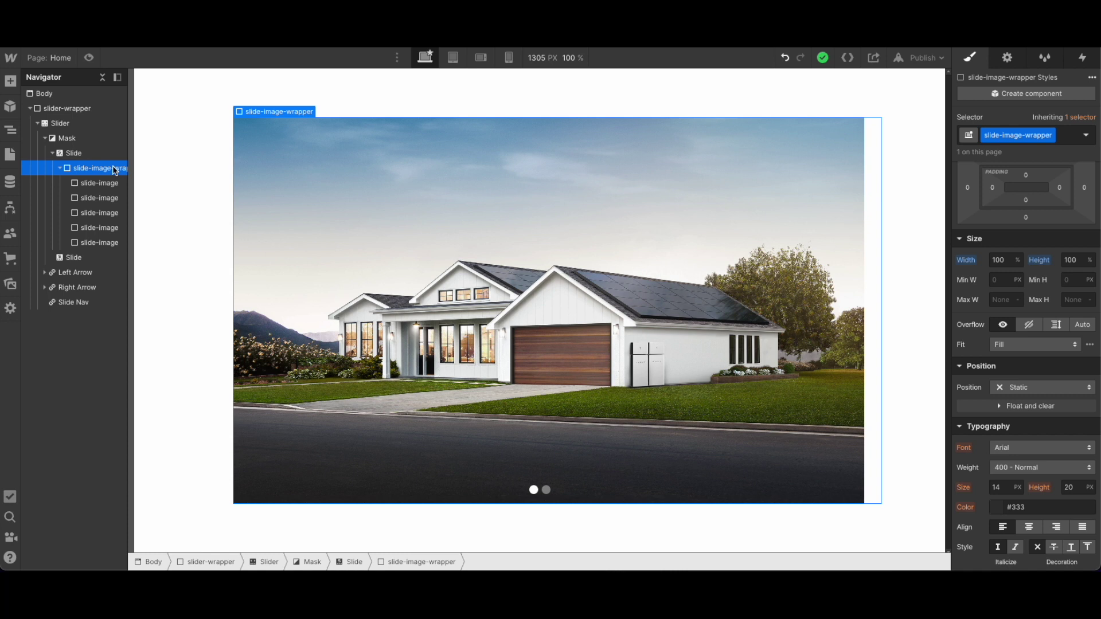
left_click(1041, 388)
left_click(1026, 402)
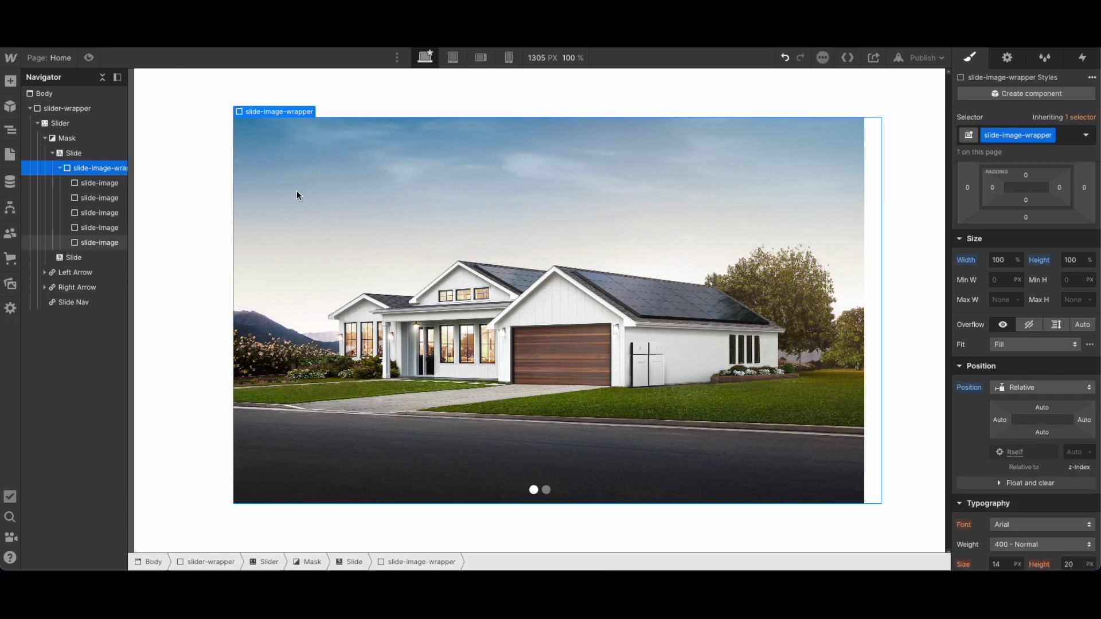
- Check the position settings and combo classes of the stacked slide-image divs, and select the empty second slide
left_click(112, 183)
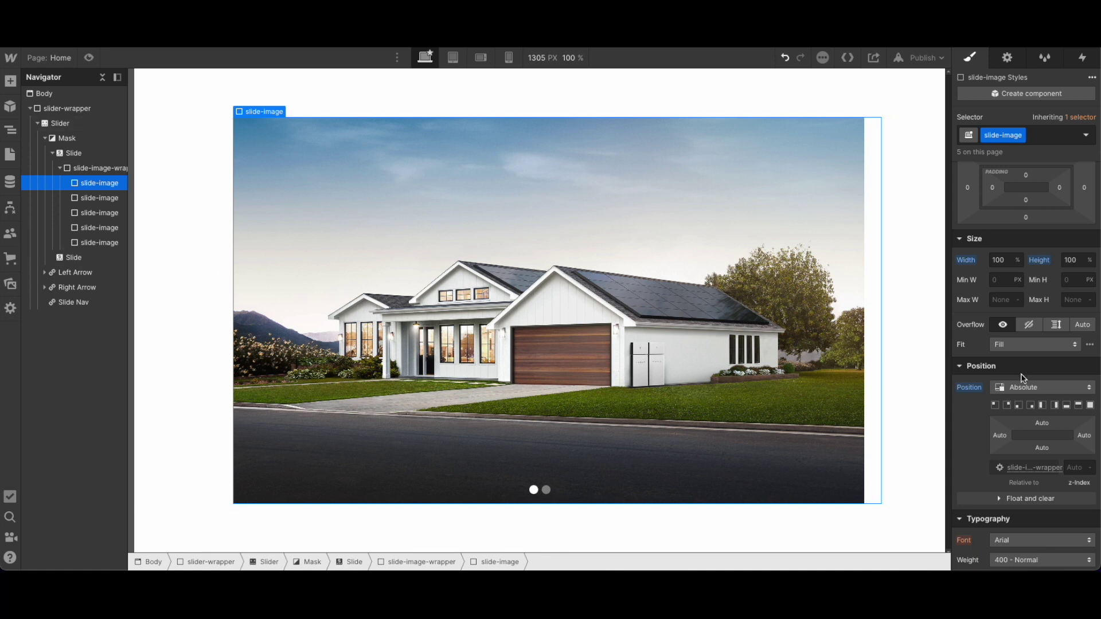
left_click(99, 212)
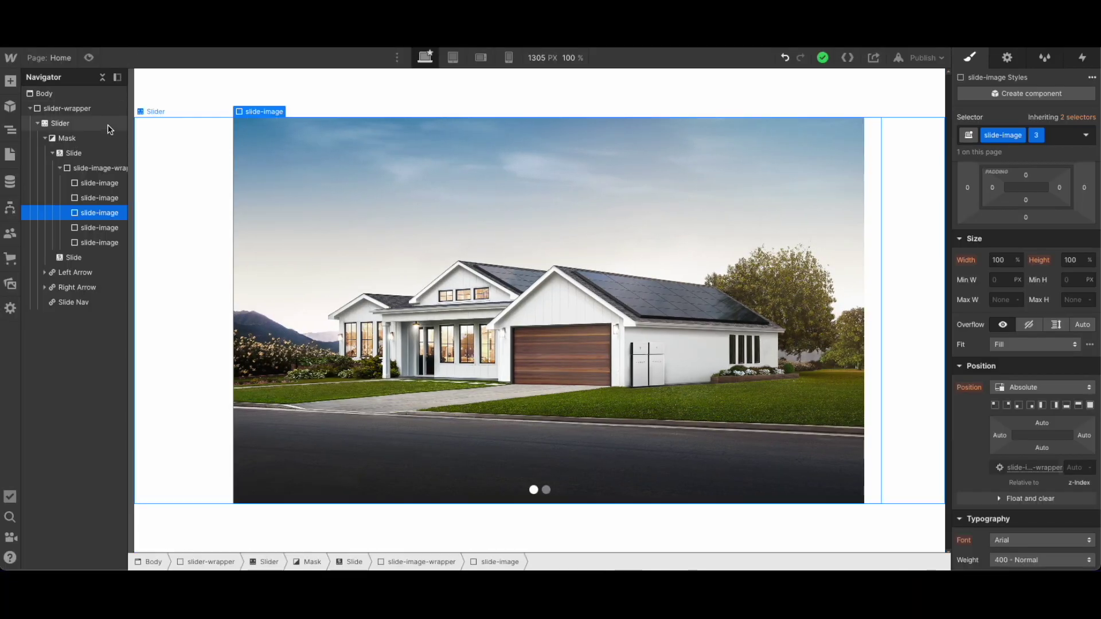
left_click(100, 196)
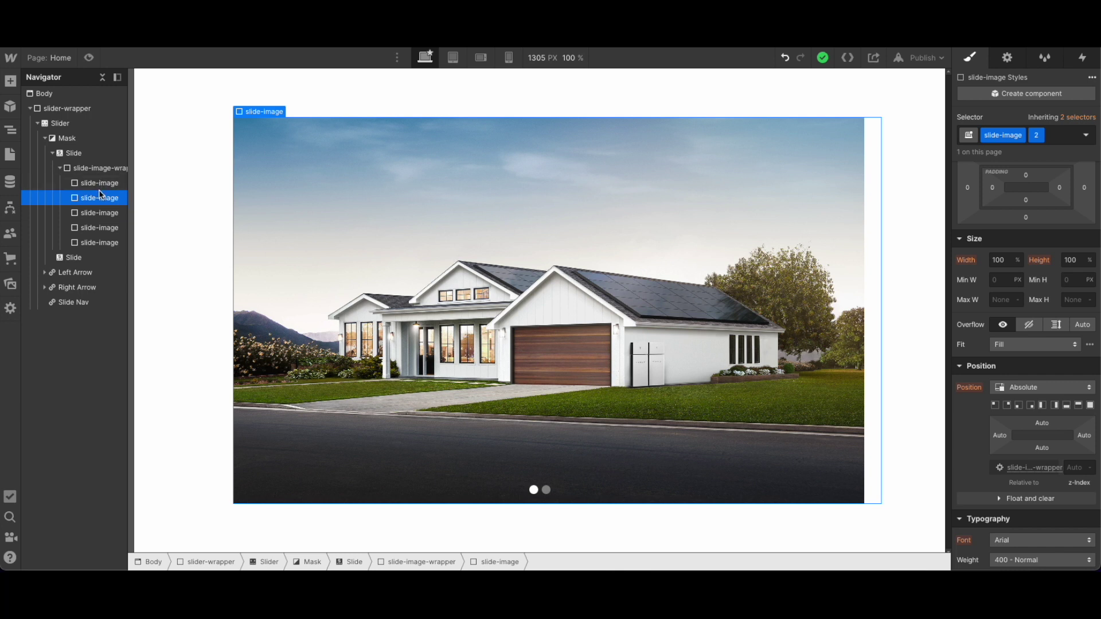
left_click(100, 228)
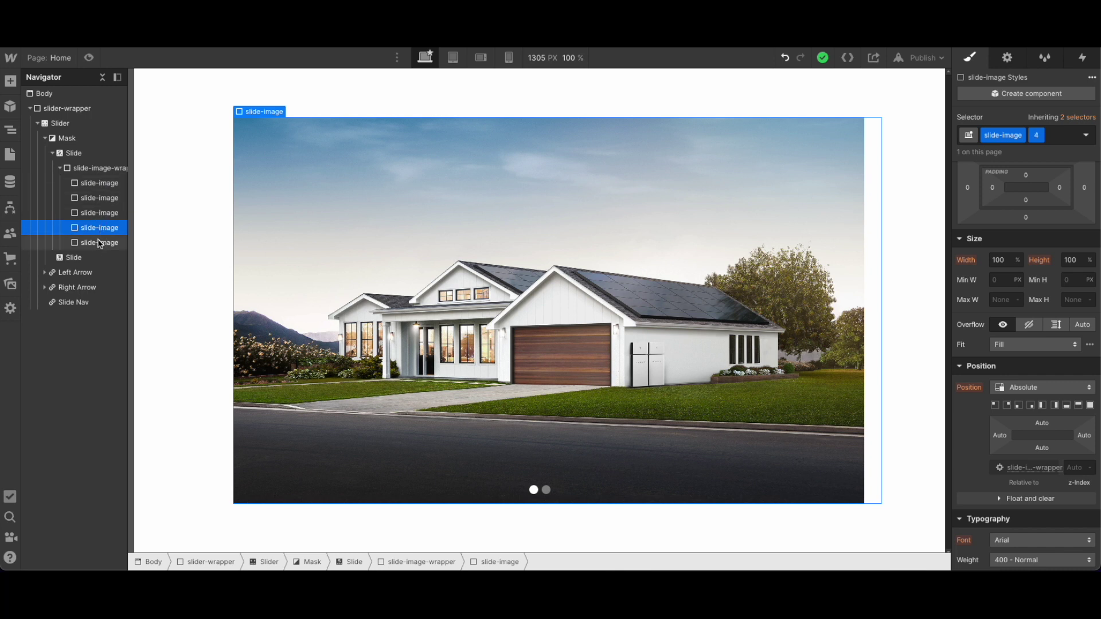
left_click(93, 199)
left_click(90, 258)
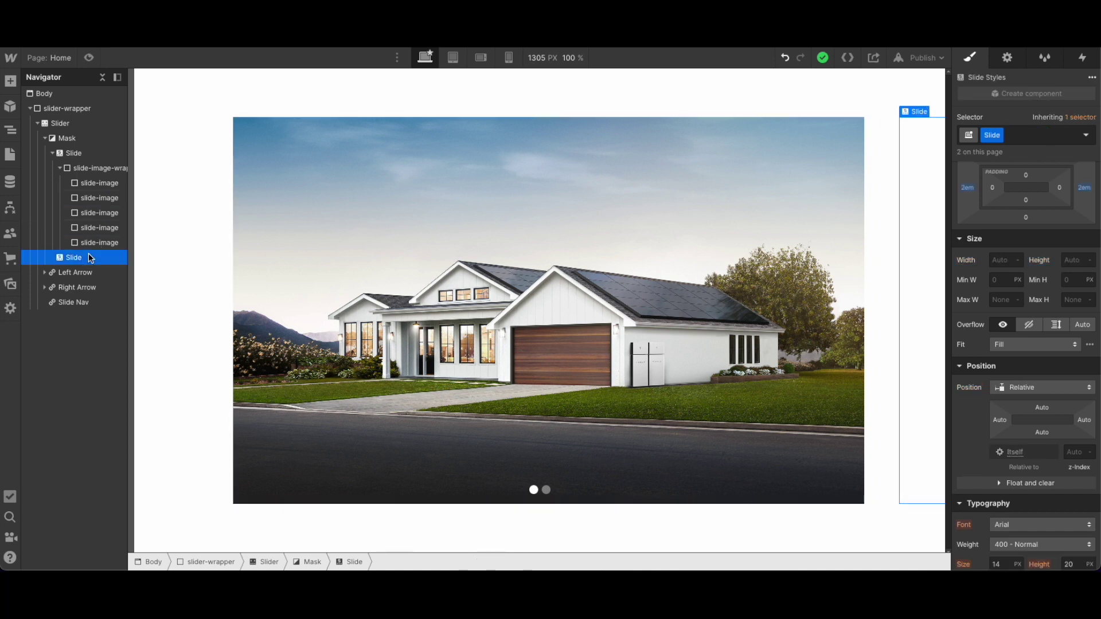
- Fill the second slide with a copy of slide-image 2, and duplicate that slide three times for five slides in total
key("ctrl+c")
key("ctrl+v")
key("ctrl+v")
key("ctrl+v")
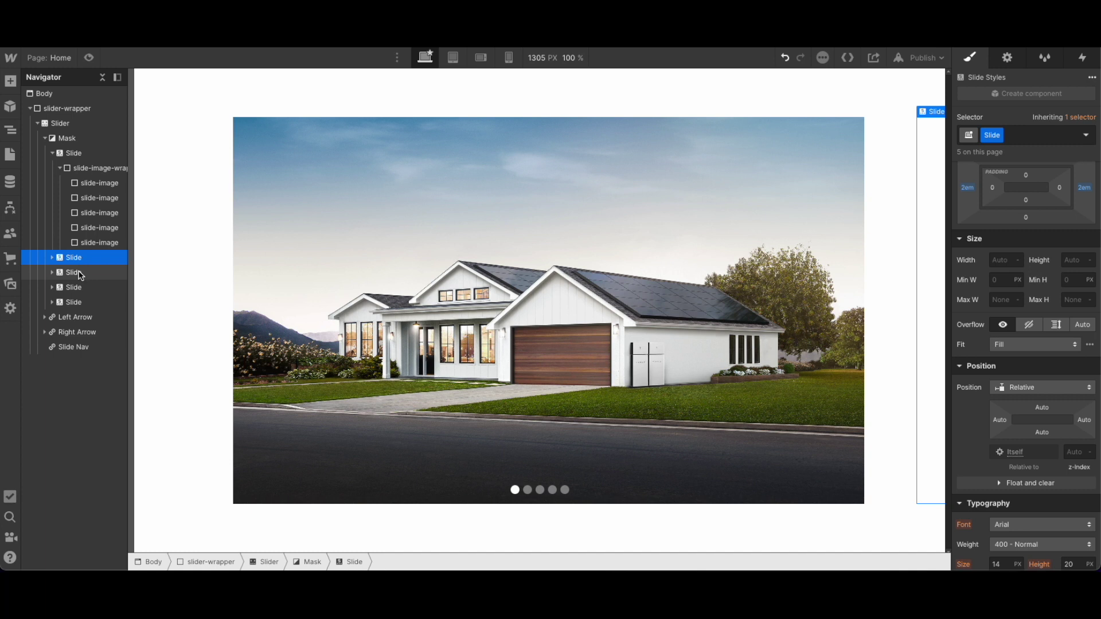
- Replace the slide-image in the third slide with a copy of slide-image 3 from the first slide's wrapper
left_click(51, 272)
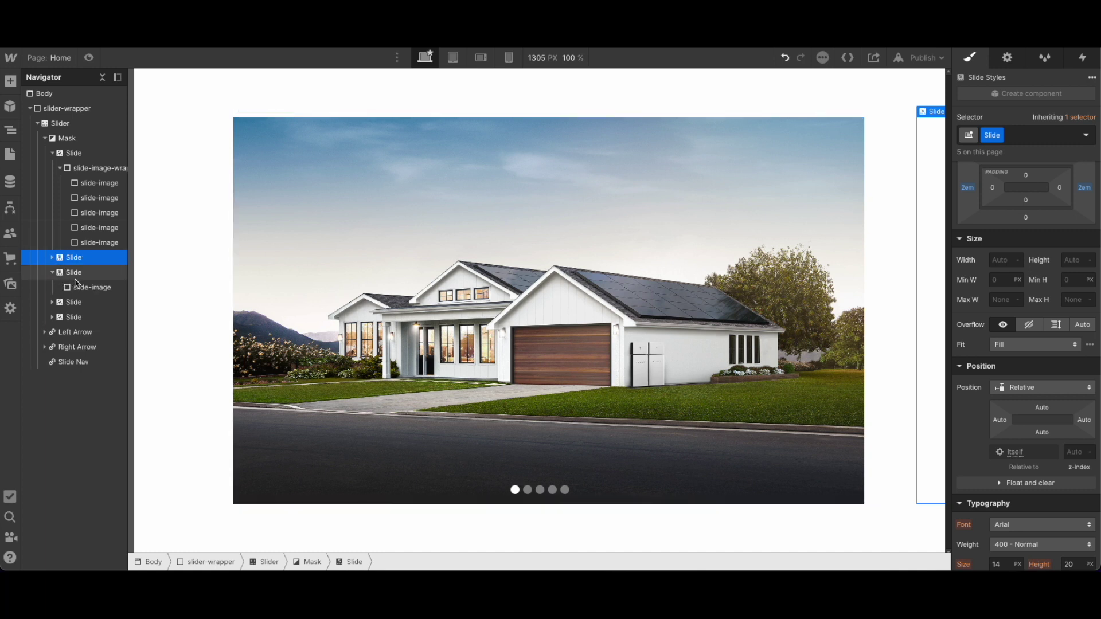
left_click(81, 288)
key("Delete")
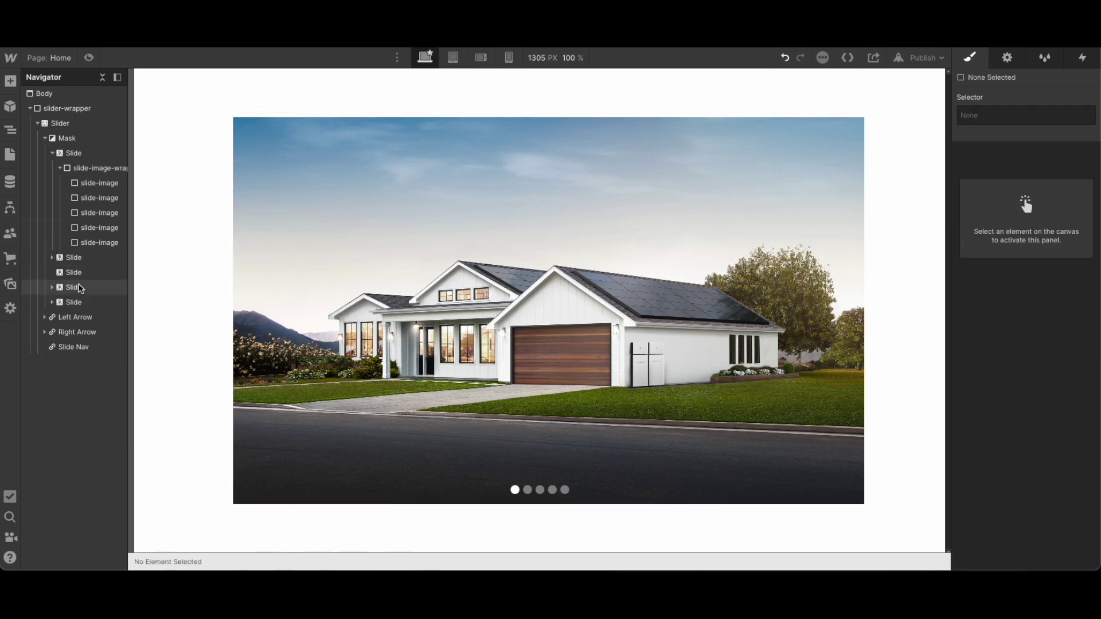
left_click(115, 199)
left_click(111, 211)
key("ctrl+z")
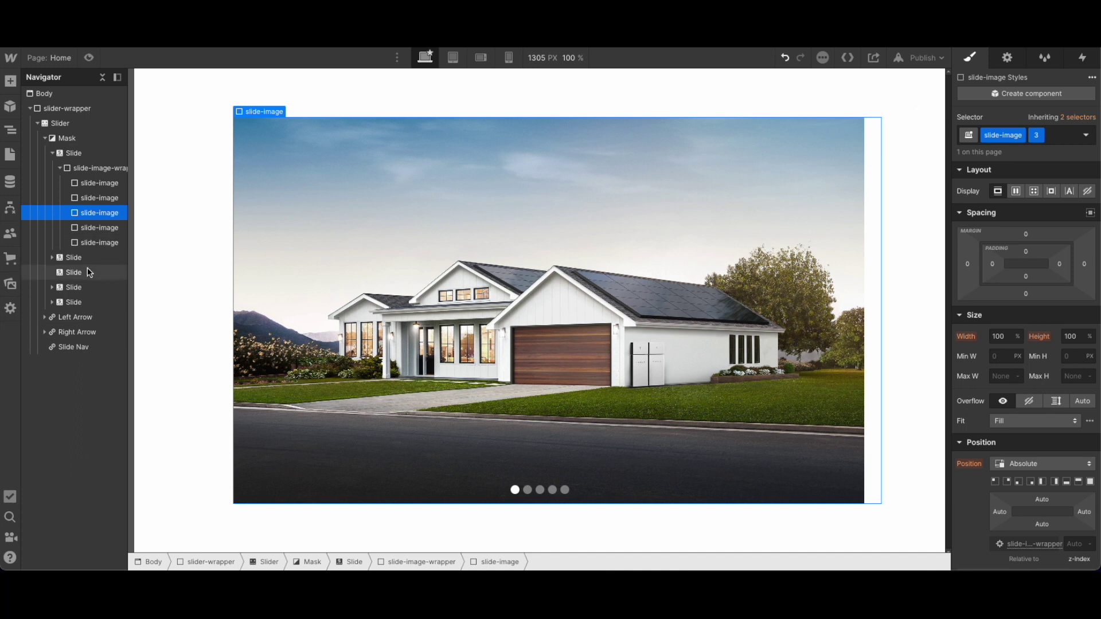
left_click(76, 271)
left_click(52, 257)
left_click(86, 272)
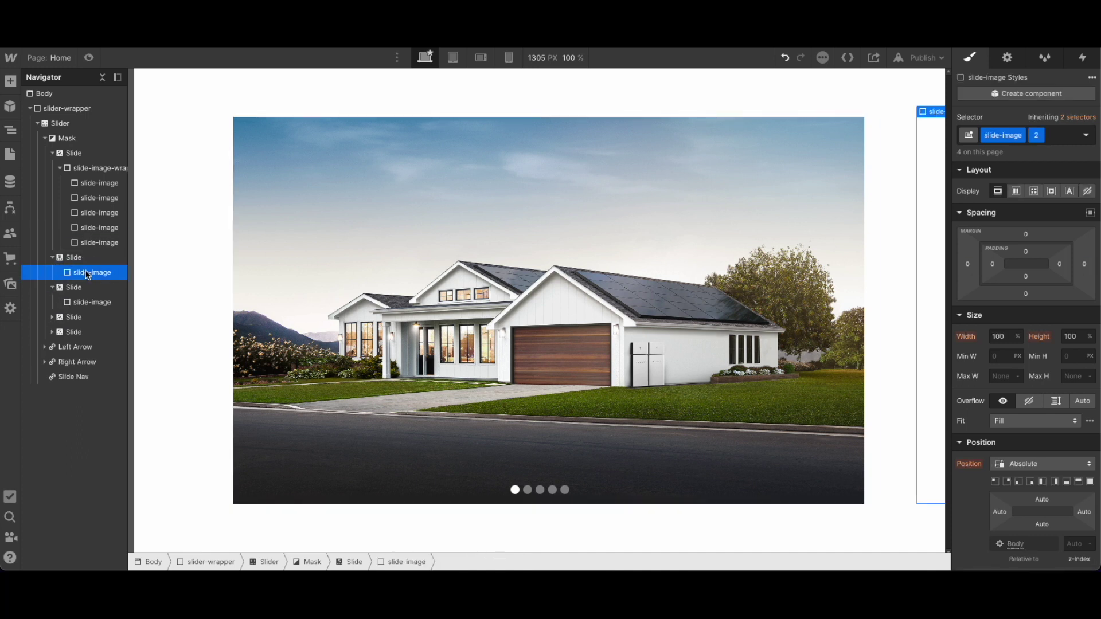
left_click(90, 303)
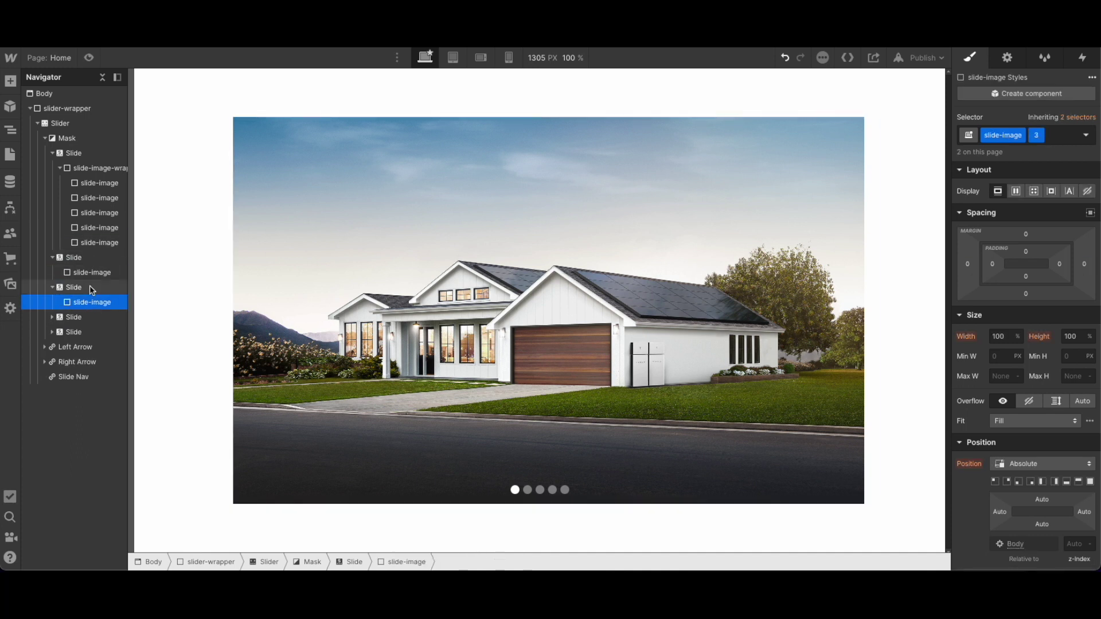
- Replace the slide-image in the fourth slide with a copy of slide-image 4 from the first slide's wrapper
left_click(97, 213)
left_click(99, 228)
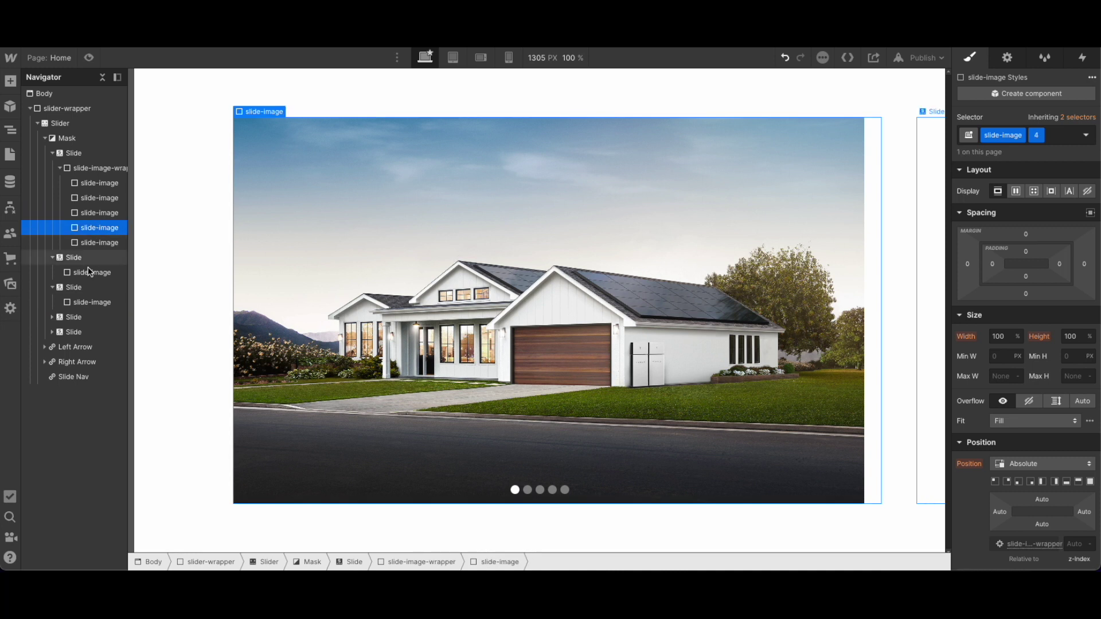
left_click(52, 317)
left_click(72, 333)
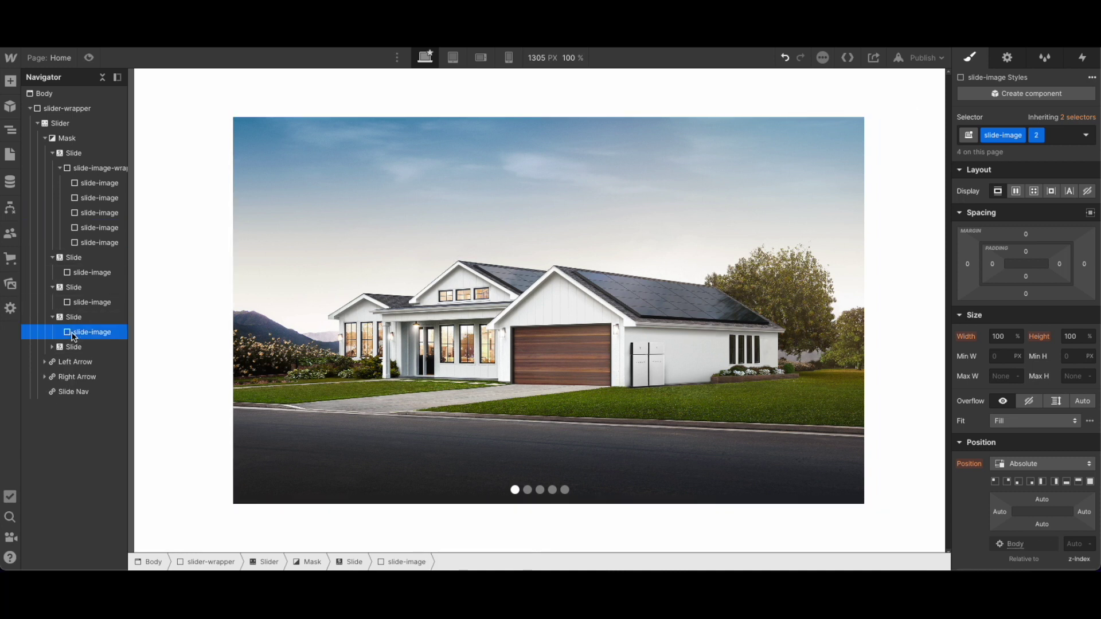
left_click(74, 318)
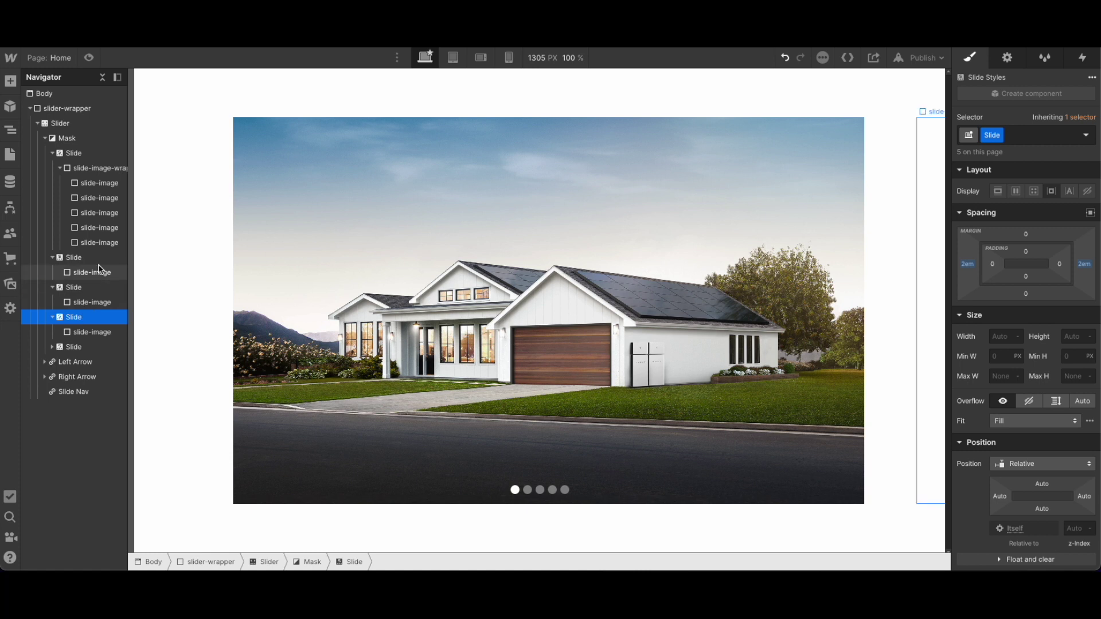
- Replace the slide-image in the fifth slide with a copy of slide-image 5 from the first slide's wrapper
left_click(106, 244)
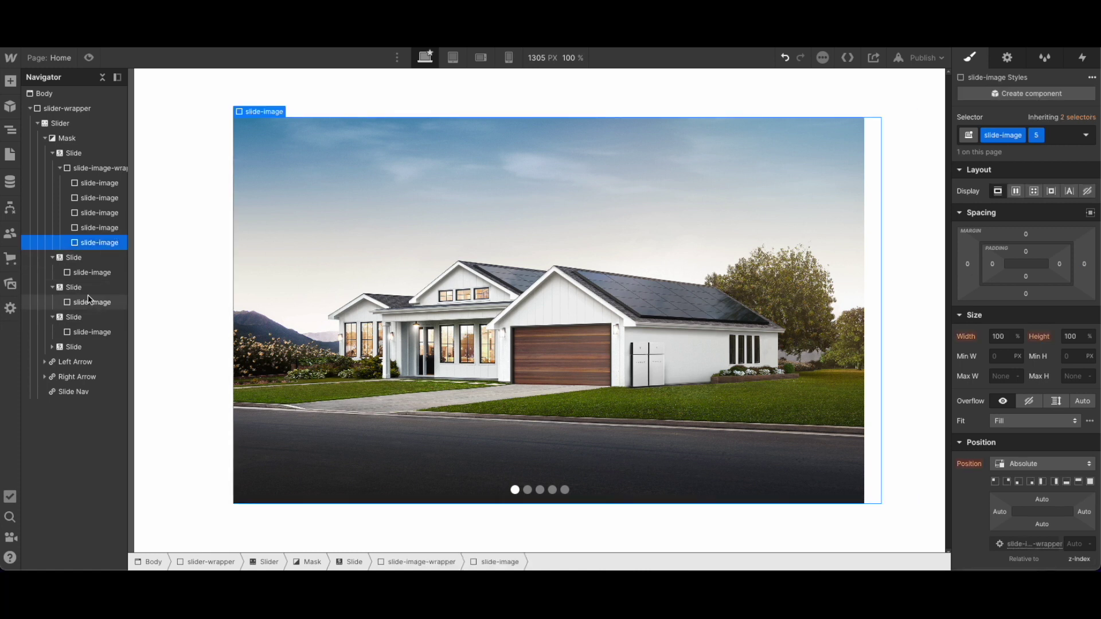
left_click(51, 347)
left_click(67, 359)
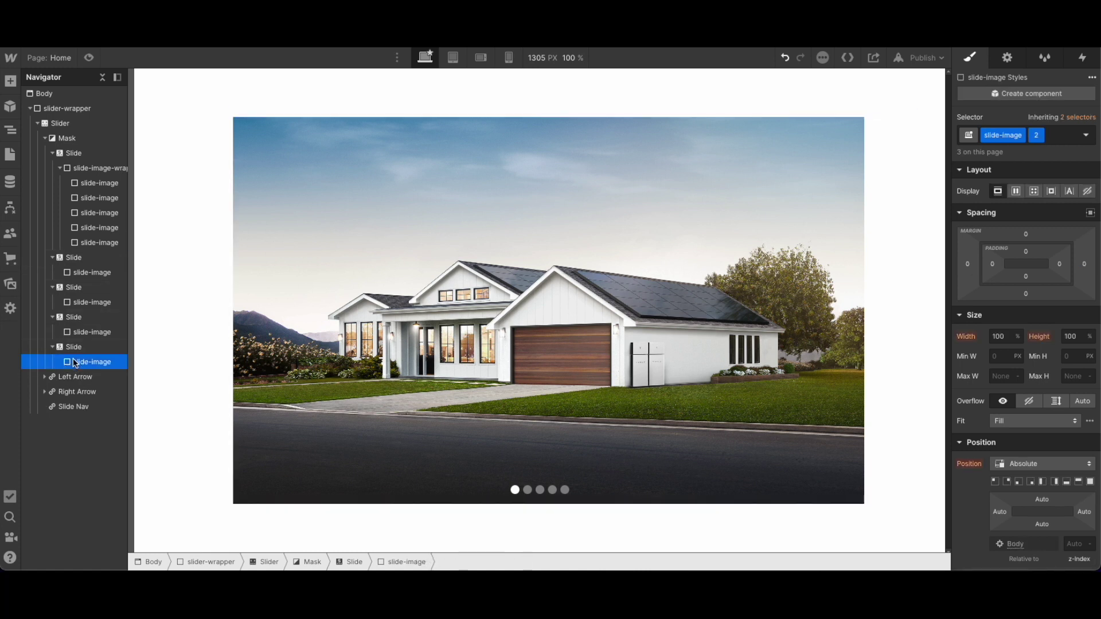
key("Delete")
left_click(78, 347)
key("ctrl+z")
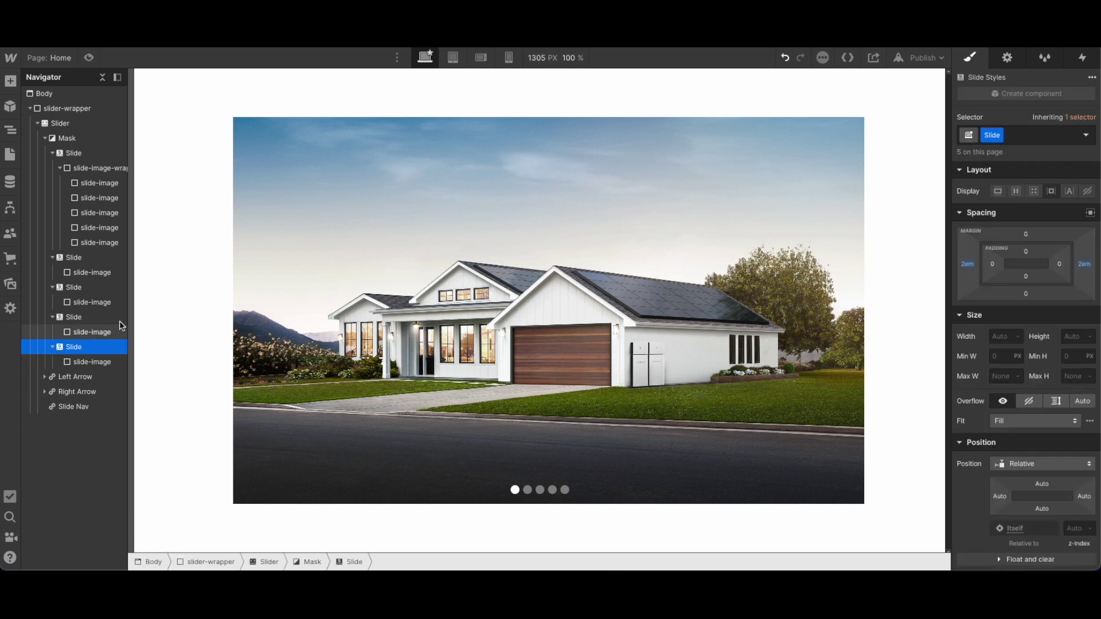
- Preview the slider, advance through all the slides back to the first, and return to the editor
left_click(90, 58)
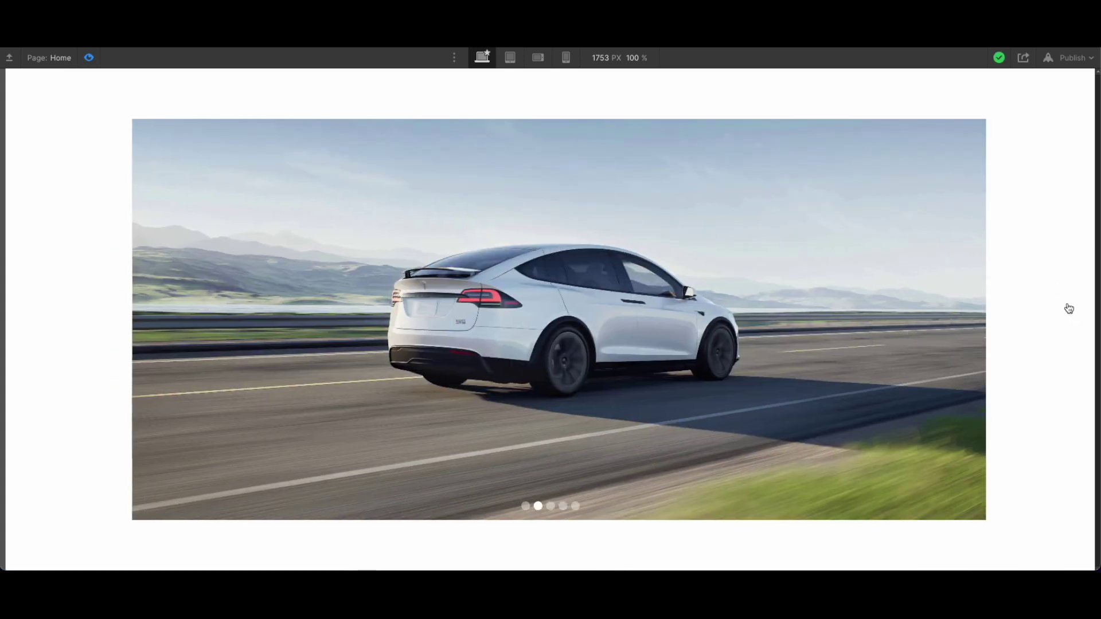
left_click(1069, 308)
left_click(1068, 308)
left_click(1068, 308)
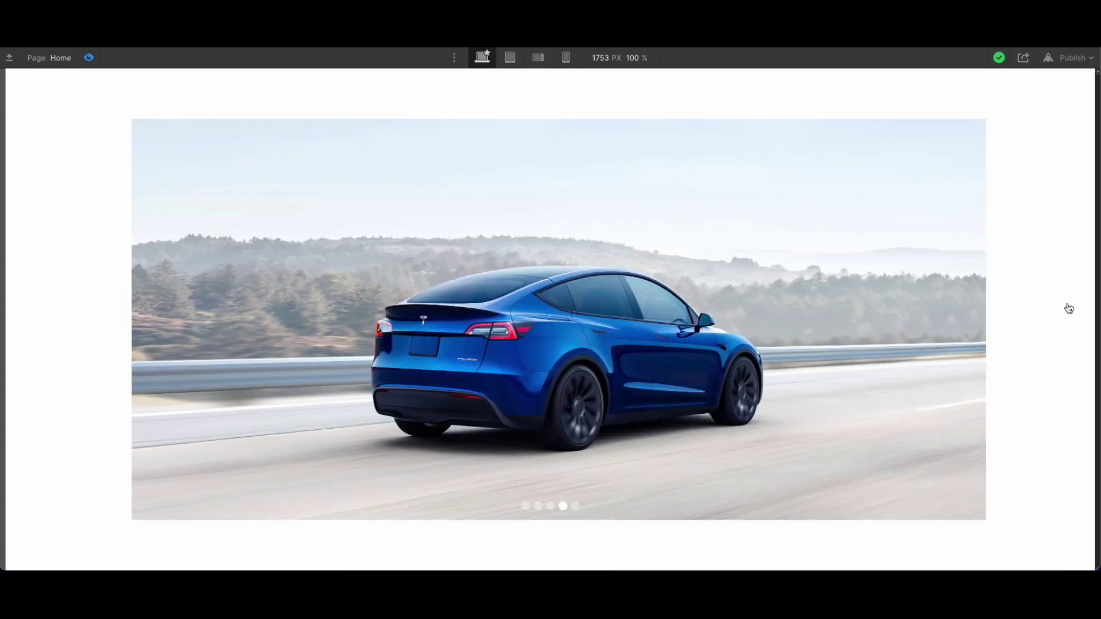
left_click(1069, 308)
left_click(1068, 308)
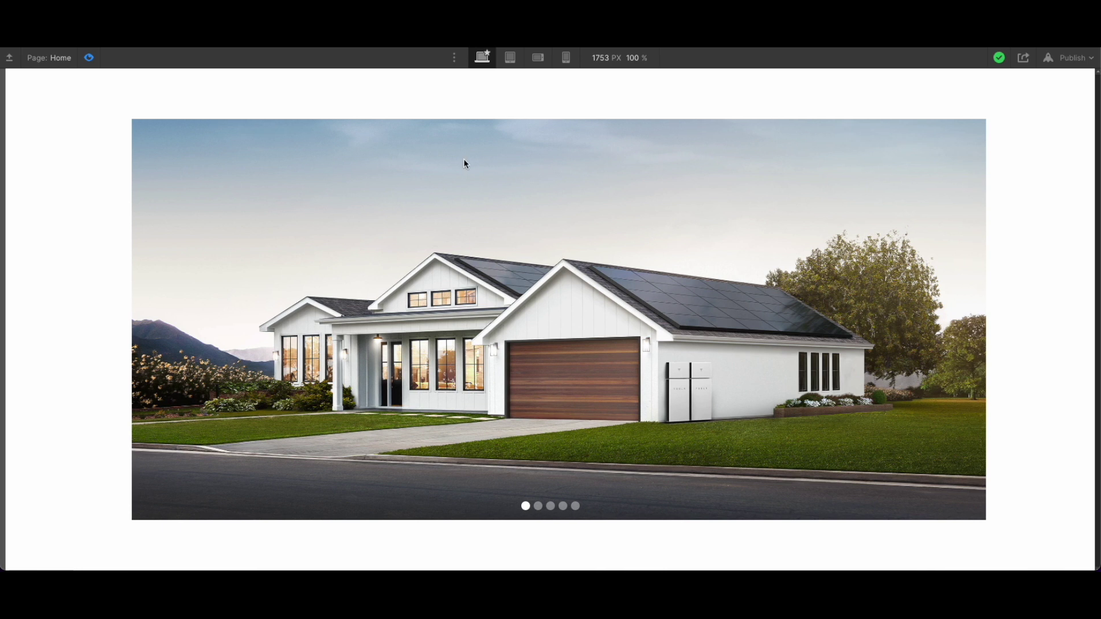
left_click(88, 58)
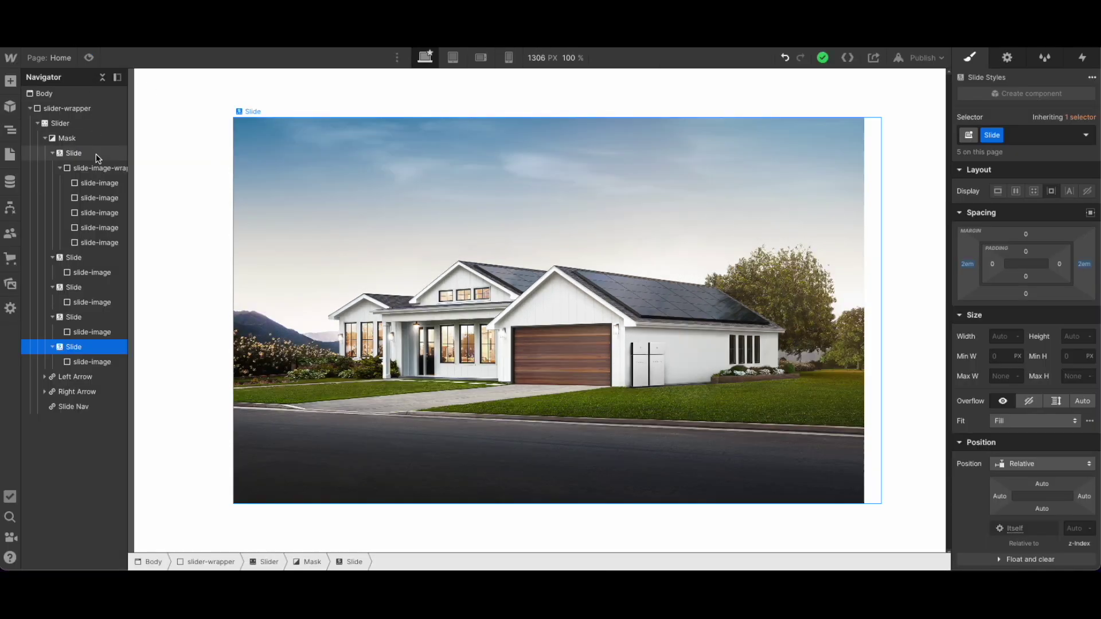
- Check the combo classes of the slide-images in the second to fifth slides, and the background images of the last two
left_click(89, 361)
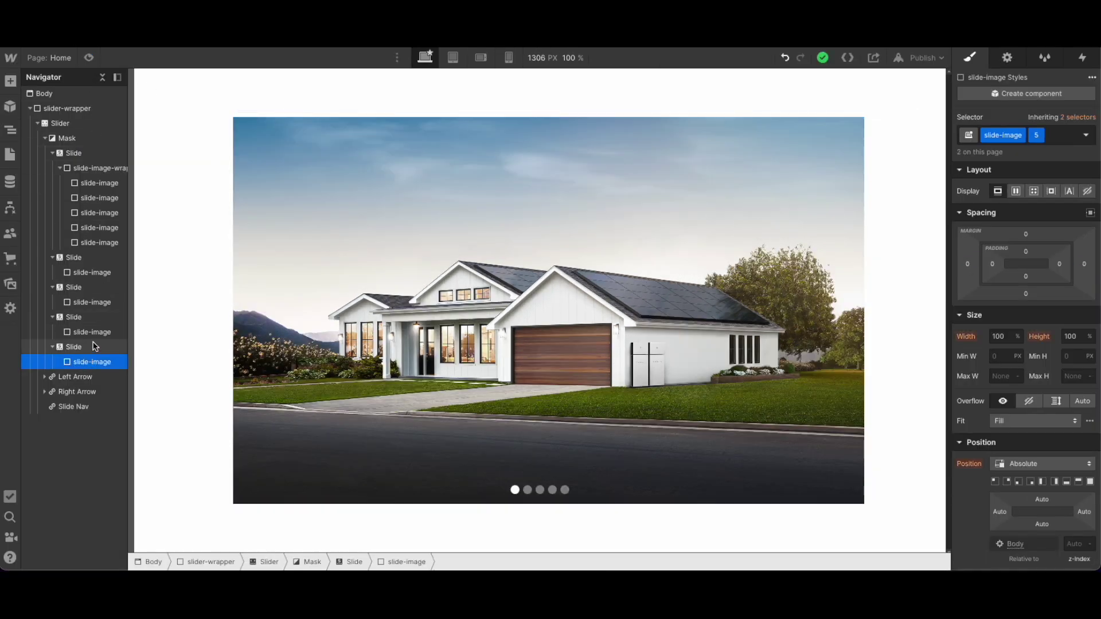
left_click(89, 333)
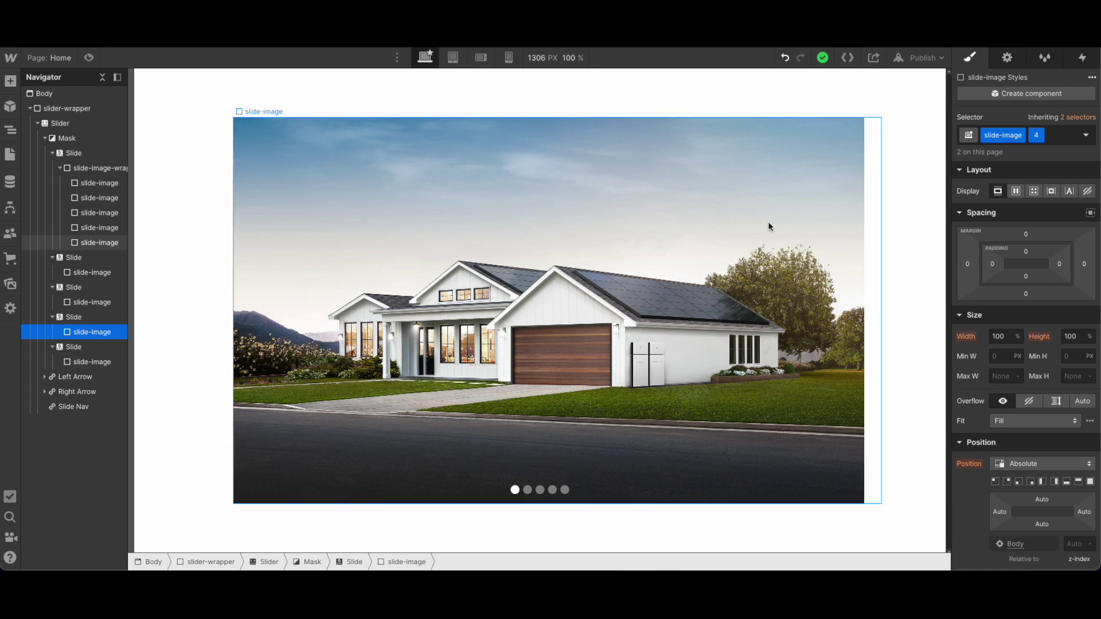
left_click(105, 303)
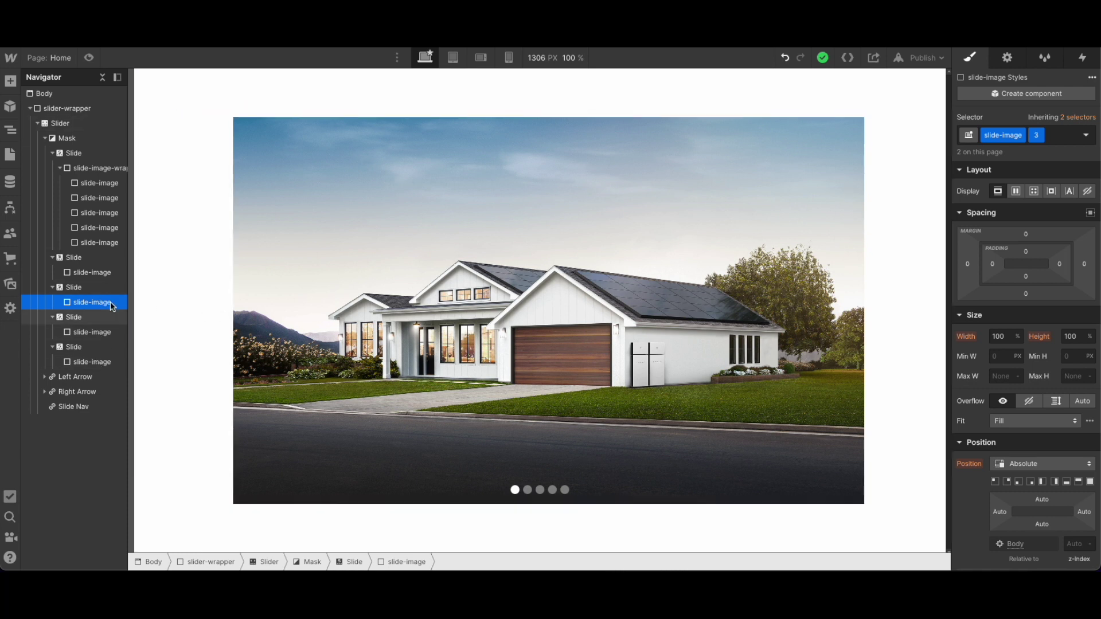
left_click(110, 278)
left_click(103, 303)
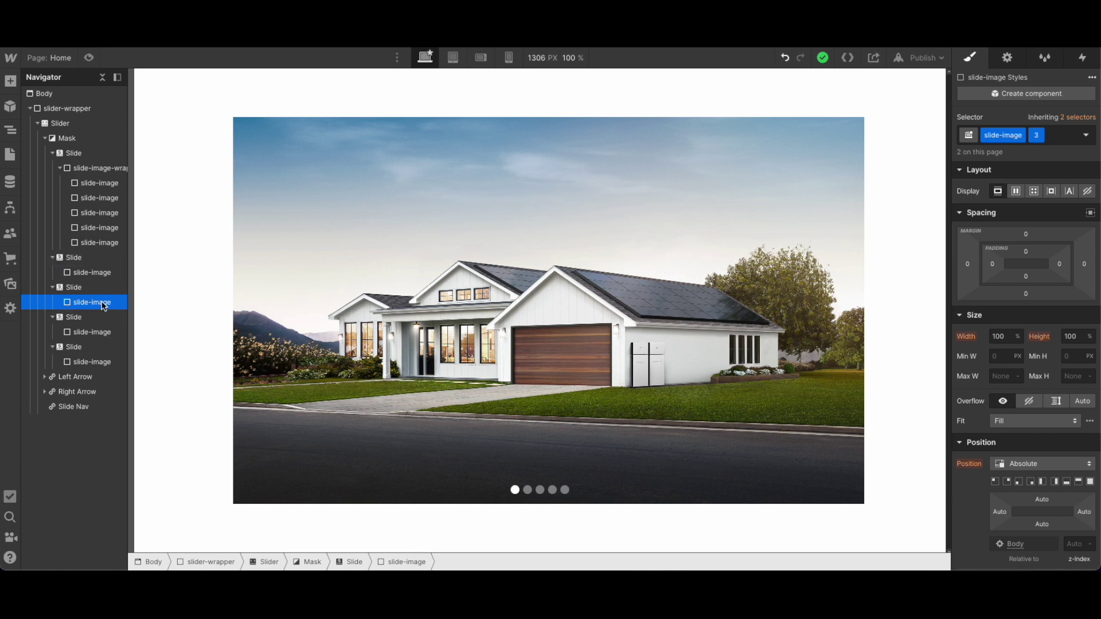
left_click(100, 333)
left_click(98, 363)
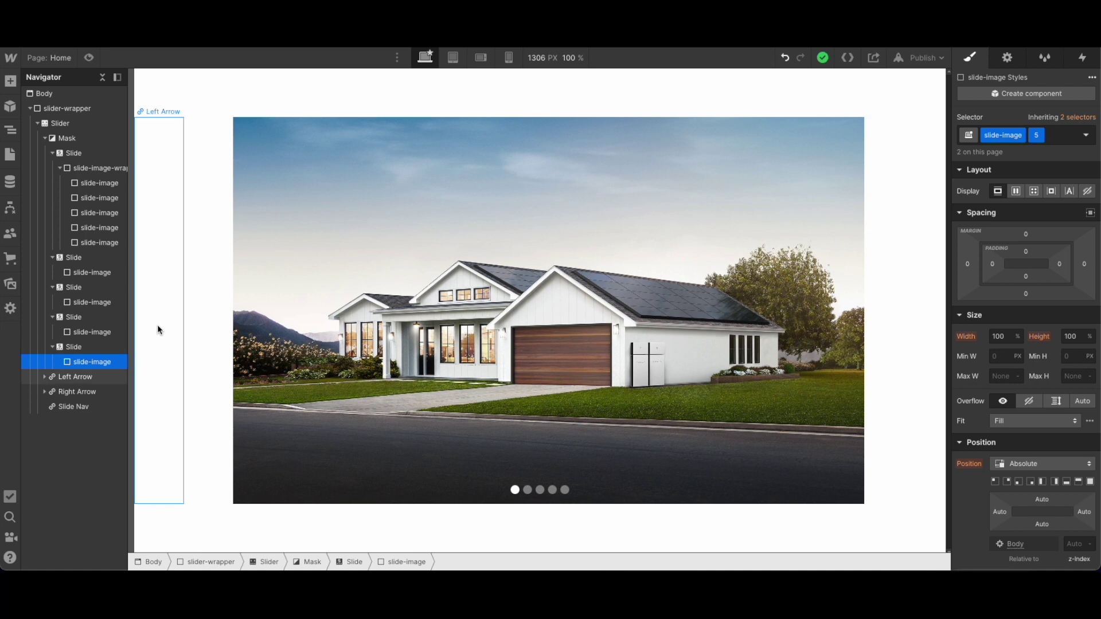
scroll(1050, 360, "down", 5)
scroll(1050, 360, "down", 2)
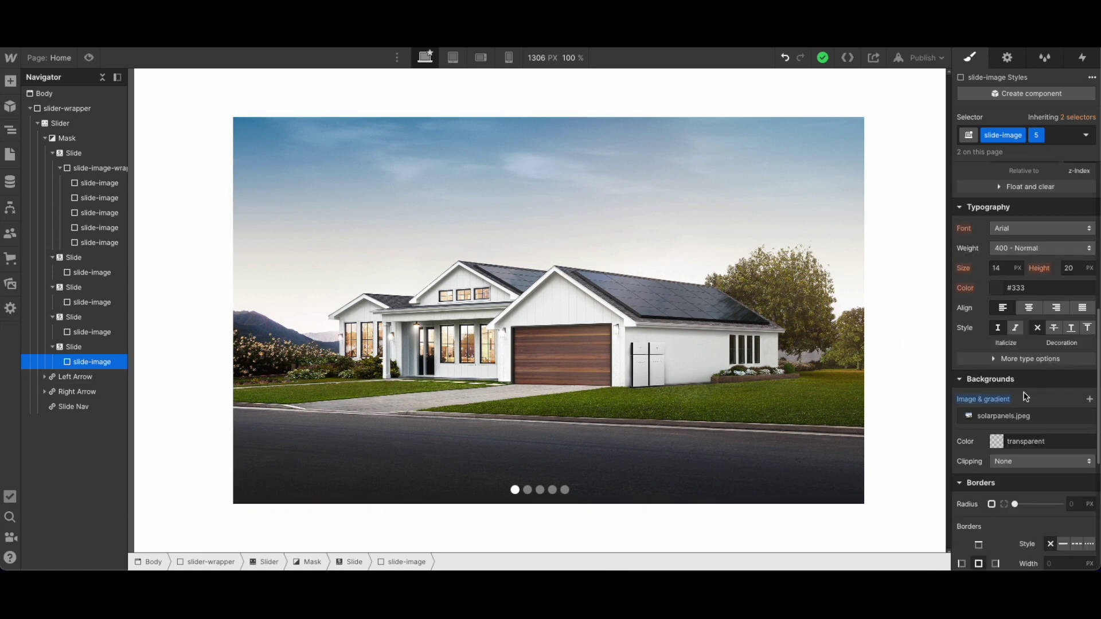
left_click(95, 334)
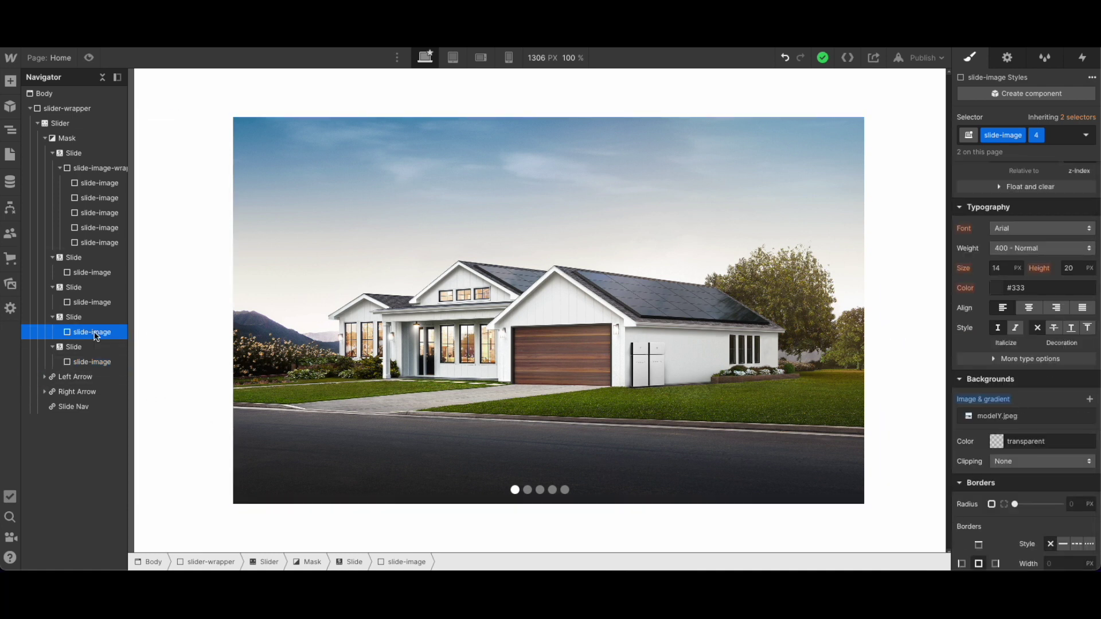
- Change the background image of slide-image 3 in the third slide to modelX.jpeg
left_click(106, 302)
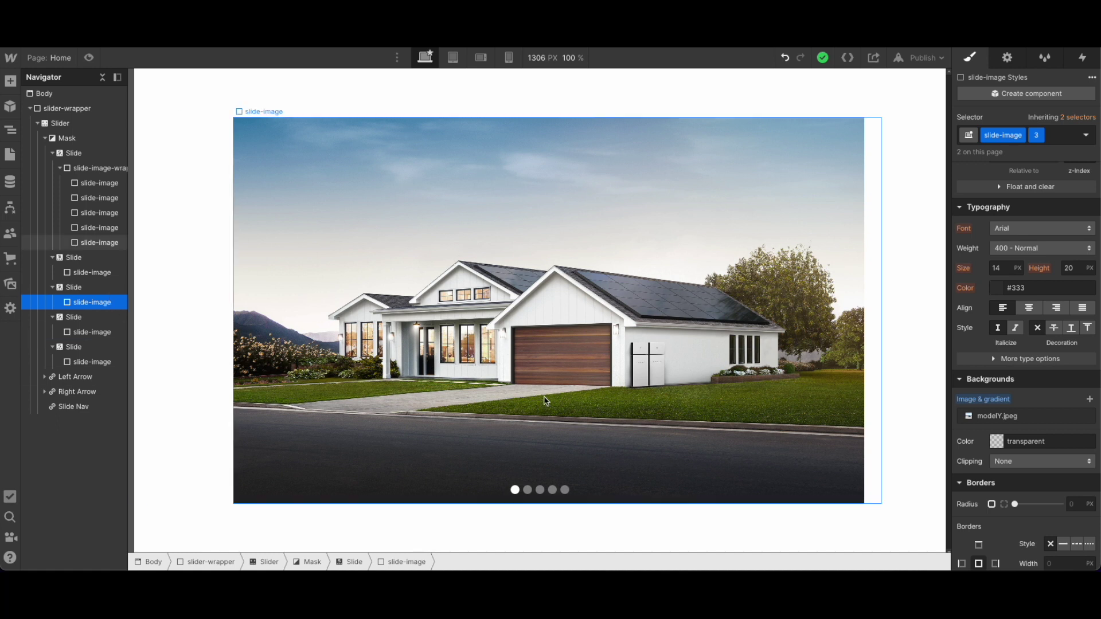
left_click(989, 418)
left_click(1021, 246)
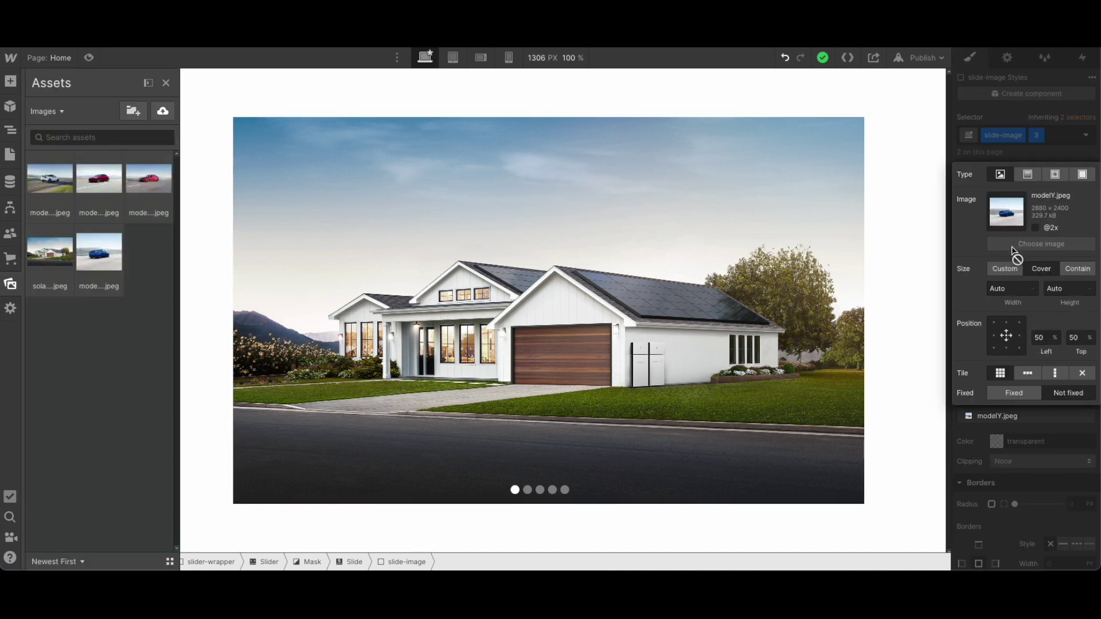
key("Escape")
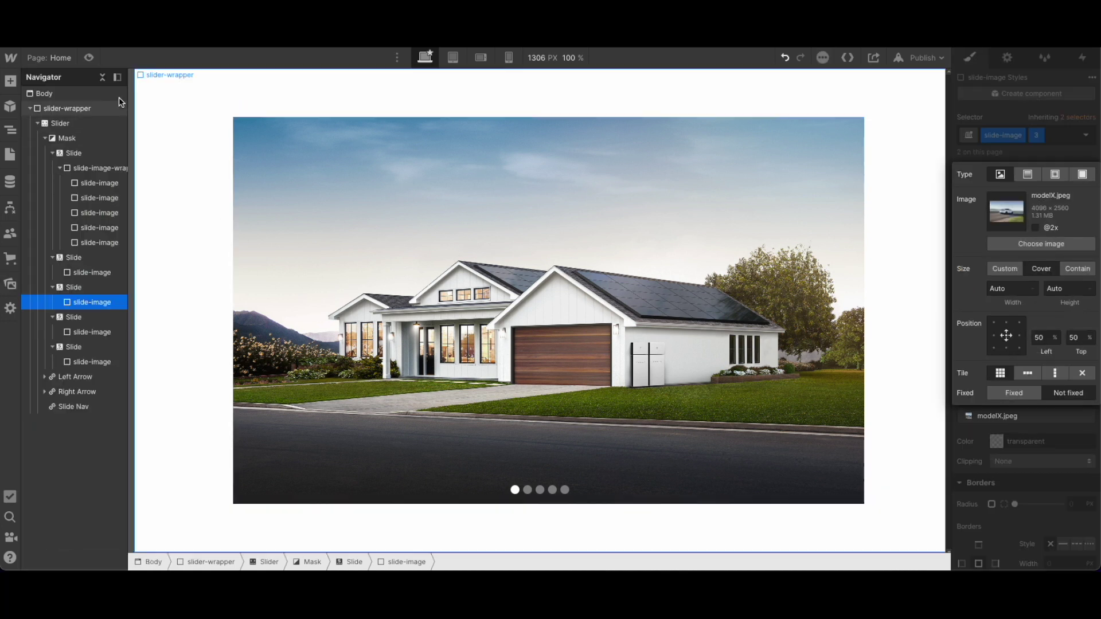
- Preview the slider with the changed third slide, advance to the last slide, and return to the editor
left_click(89, 57)
left_click(1050, 311)
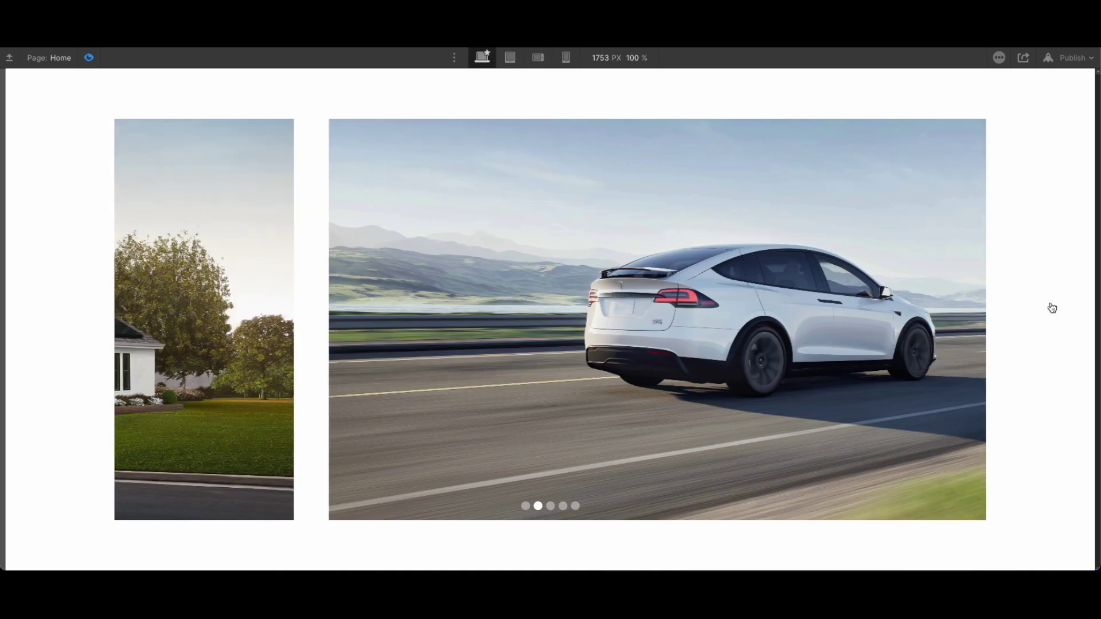
left_click(1051, 310)
left_click(1052, 308)
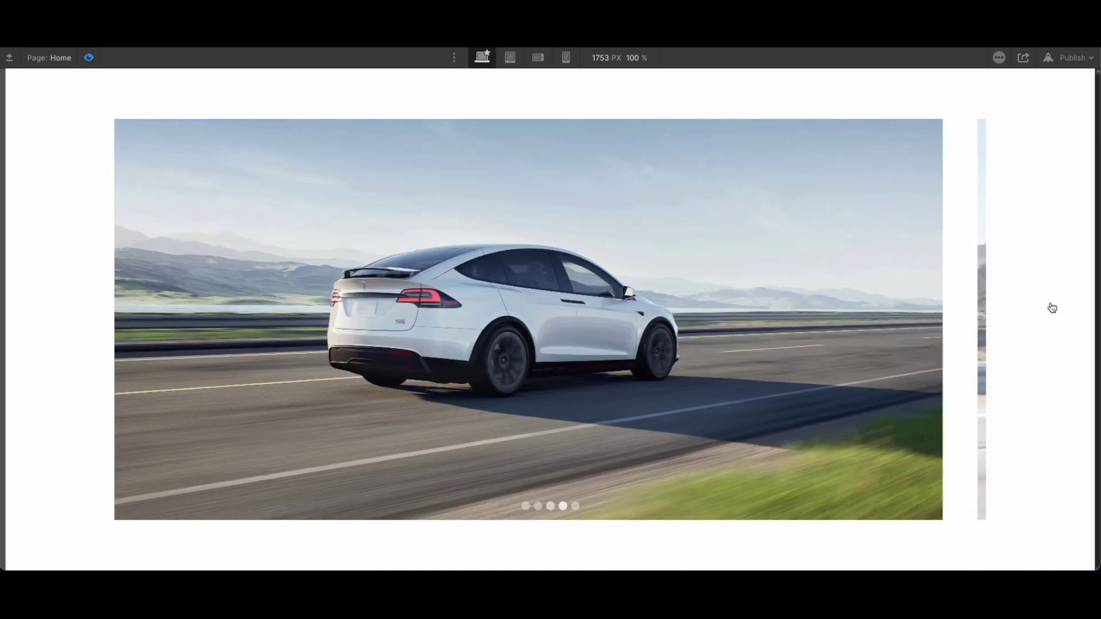
left_click(1052, 308)
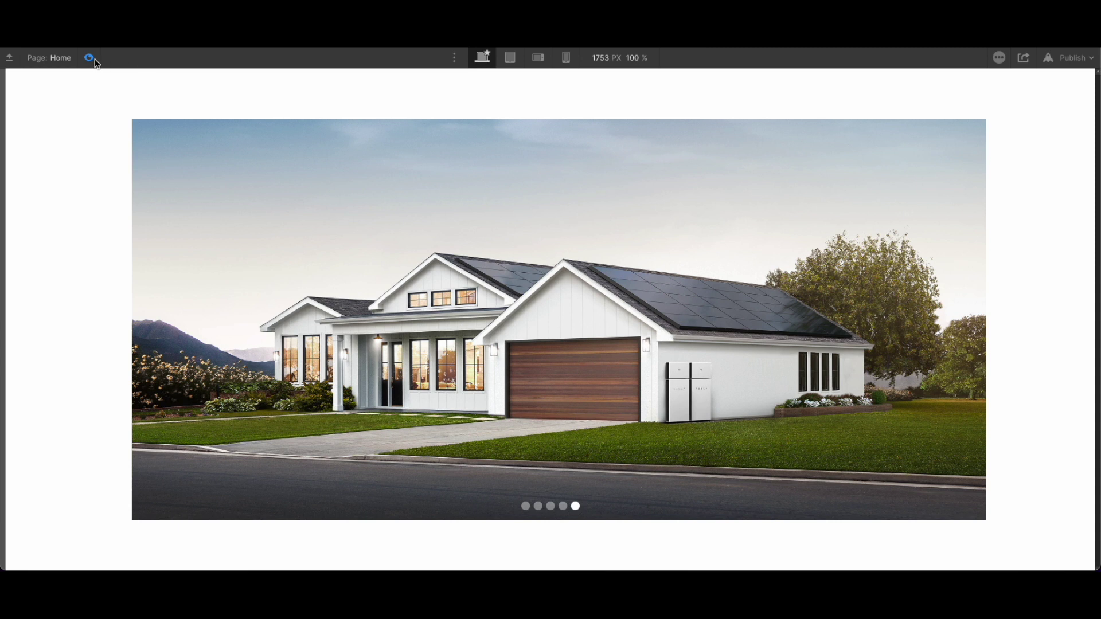
left_click(92, 59)
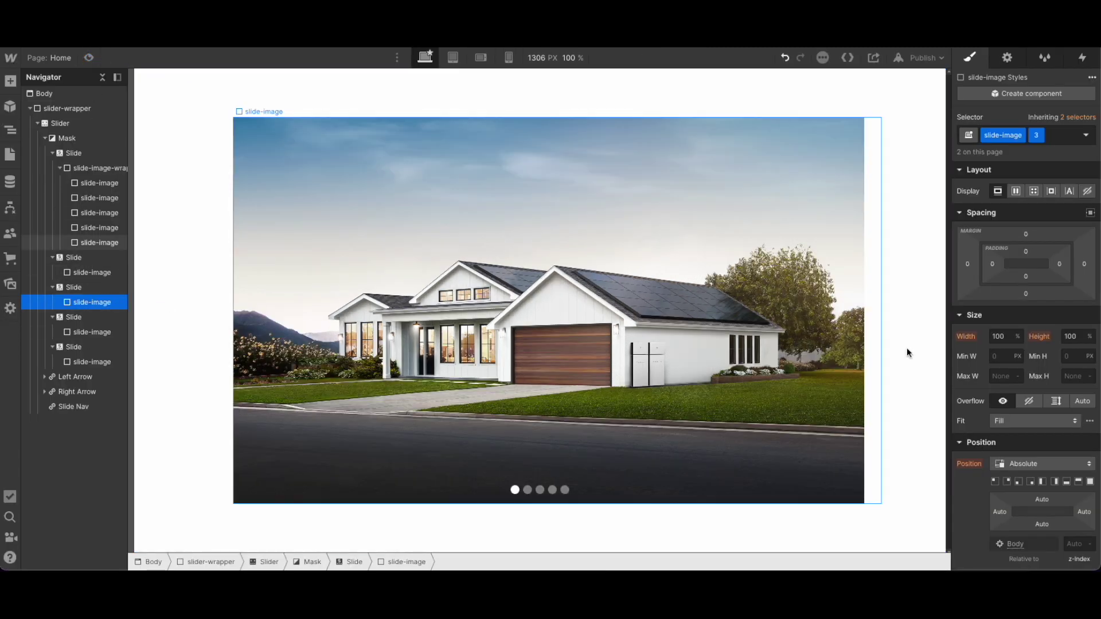
- Open the image choices for the background of the third slide's slide-image
scroll(1027, 413, "down", 8)
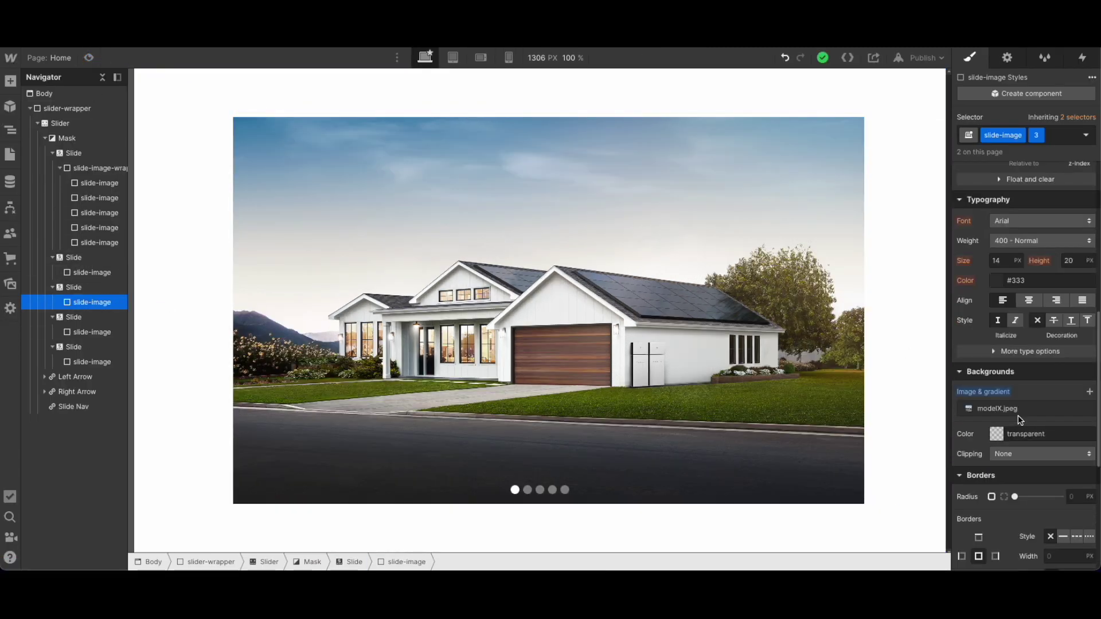
left_click(1018, 410)
left_click(1021, 237)
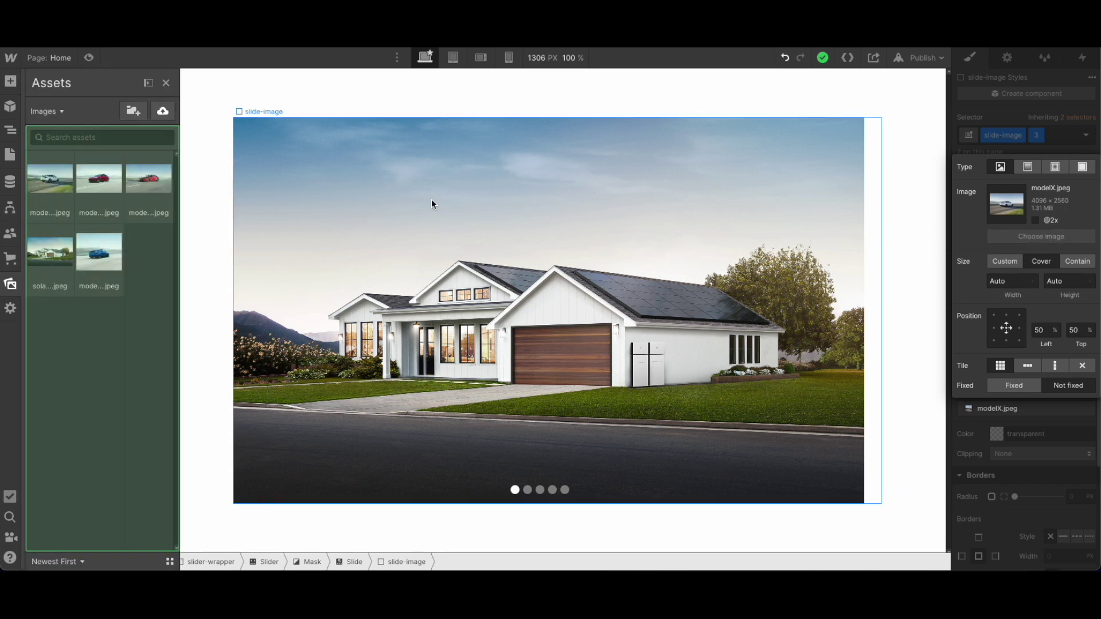
- Preview the slider again and advance from the first slide to the fourth
left_click(89, 58)
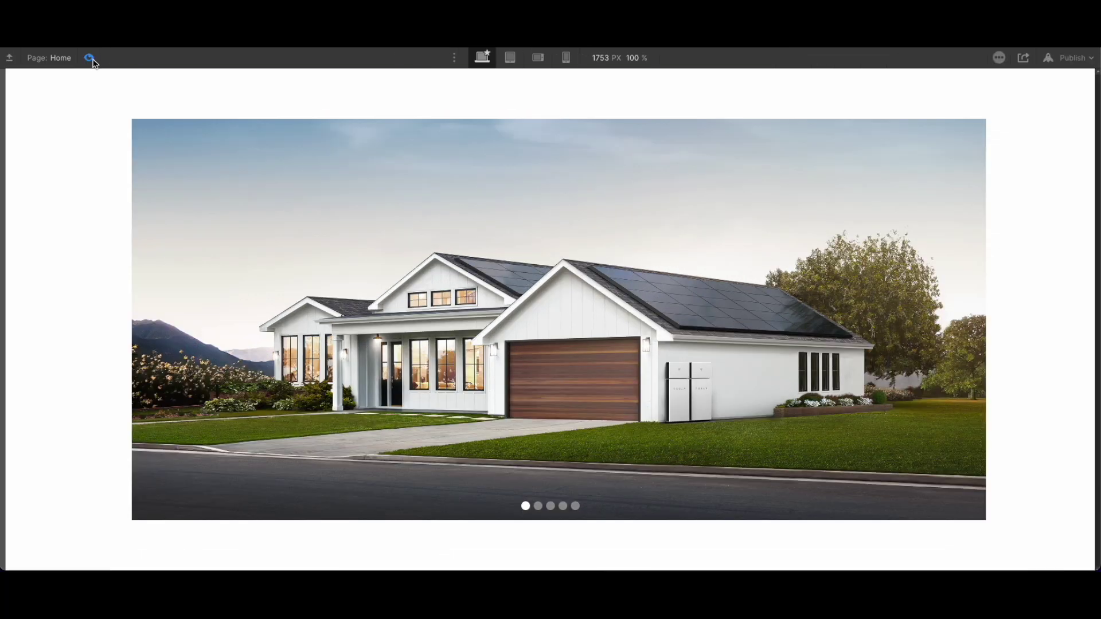
left_click(1056, 308)
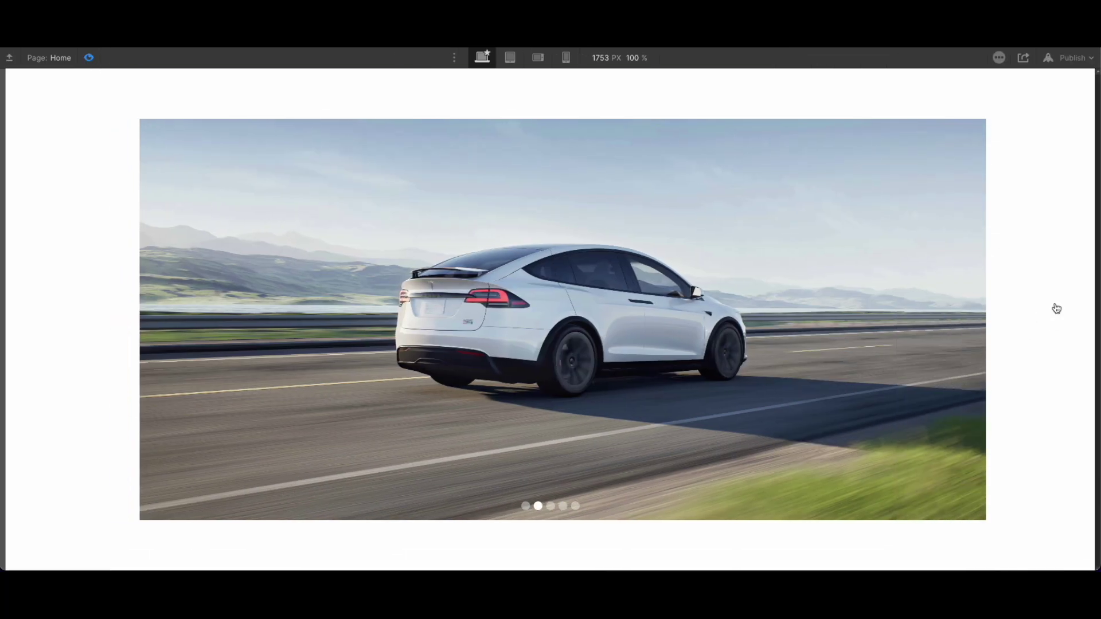
left_click(1057, 308)
left_click(1056, 308)
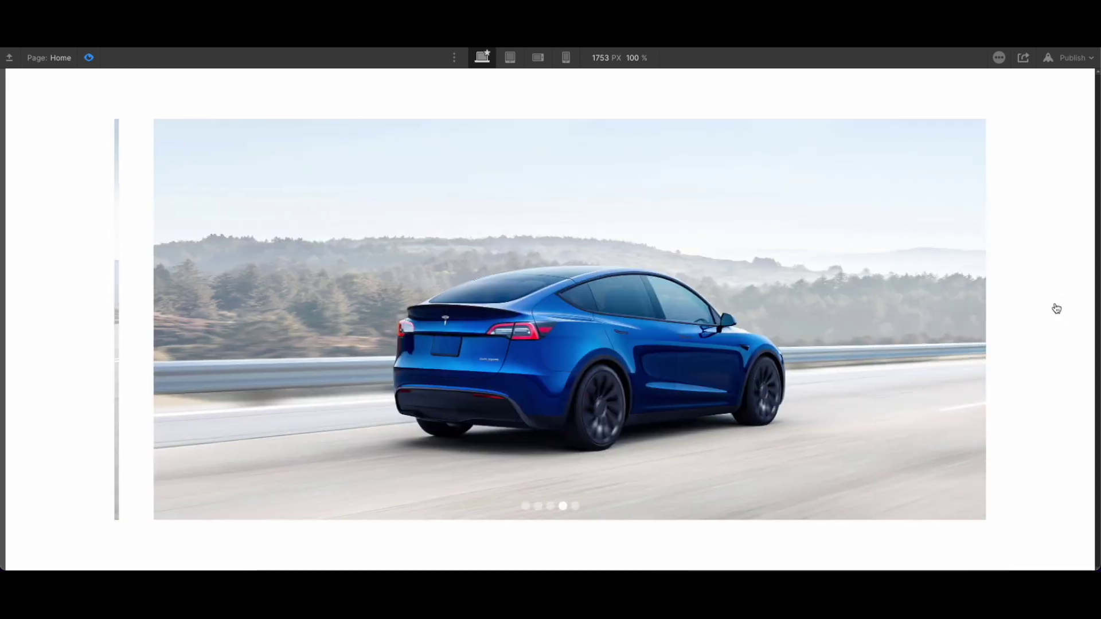
- Advance the slider preview from the fourth slide through the last one and return to the editor
left_click(1057, 308)
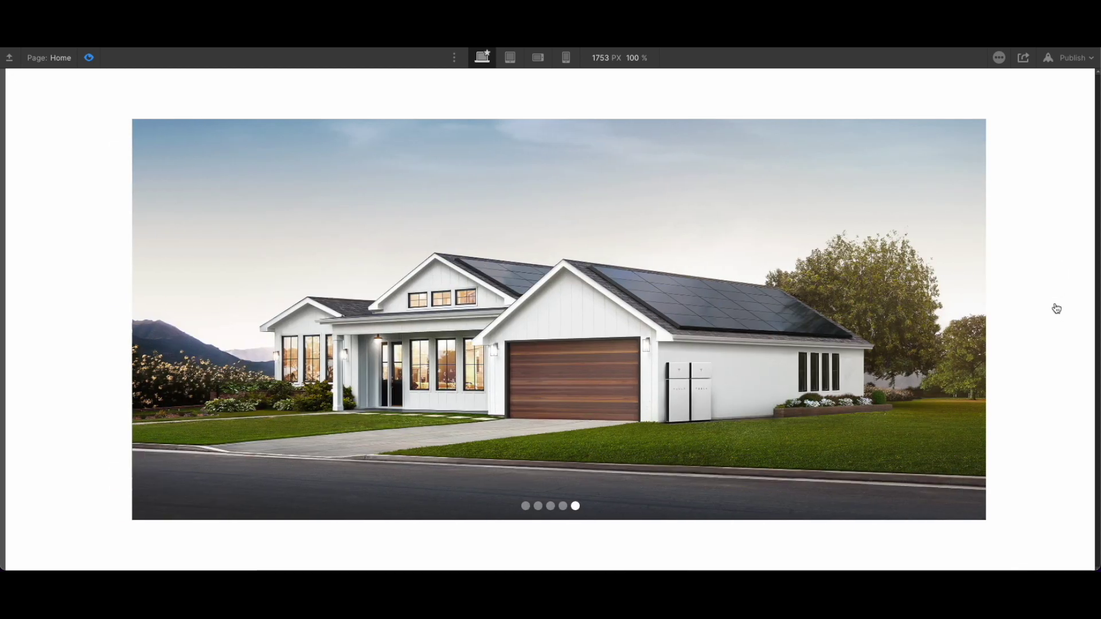
left_click(1057, 308)
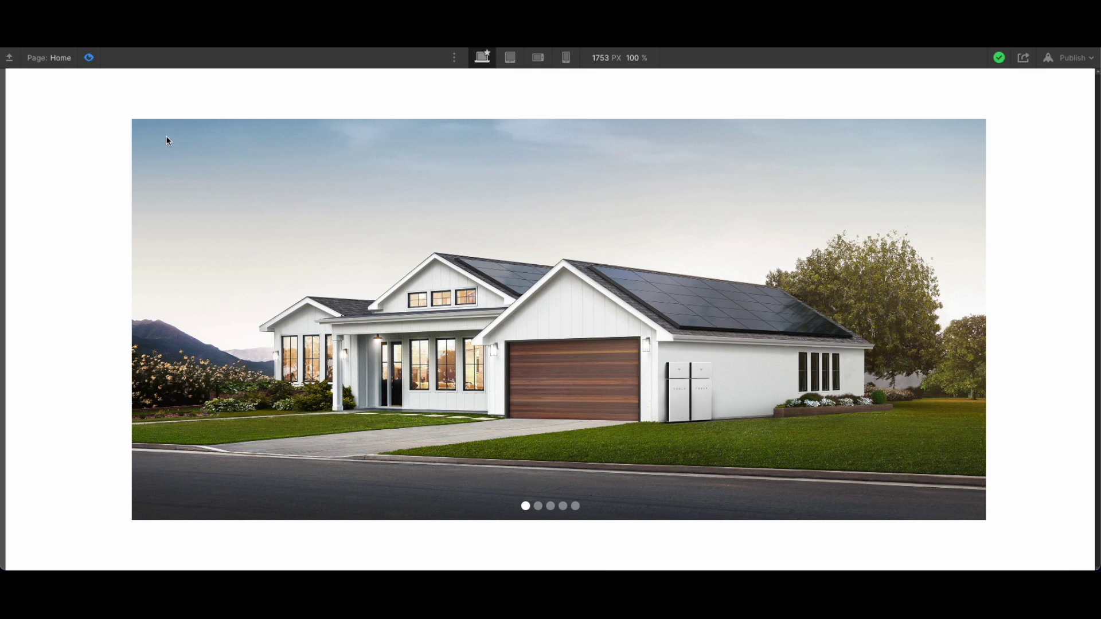
left_click(89, 58)
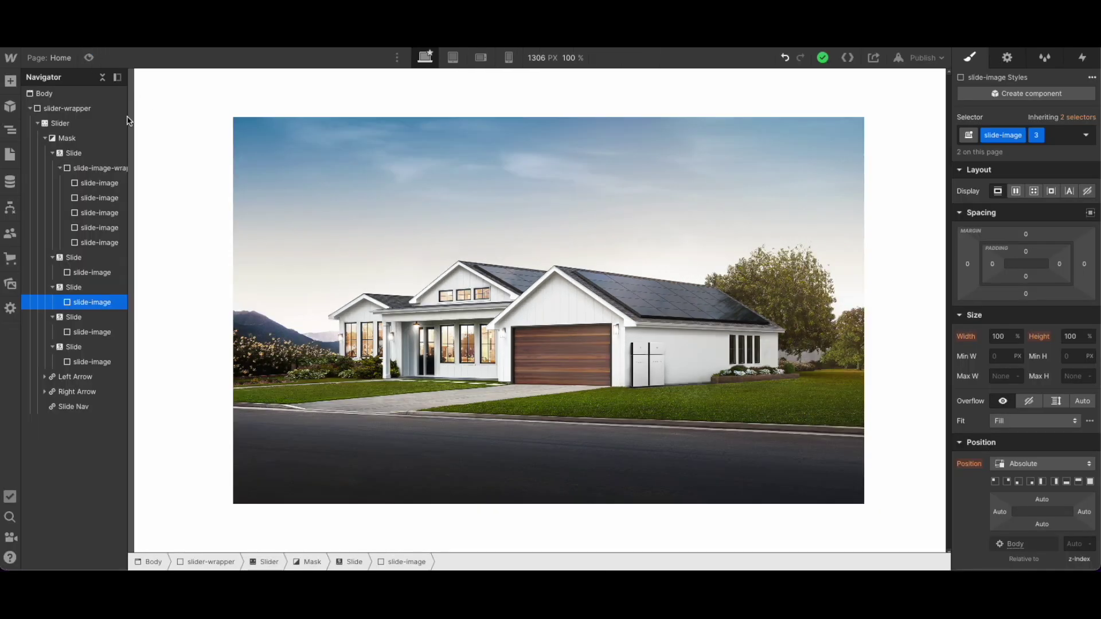
- Set the display of the slider's Left Arrow, Right Arrow and Slide Nav to none
left_click(179, 370)
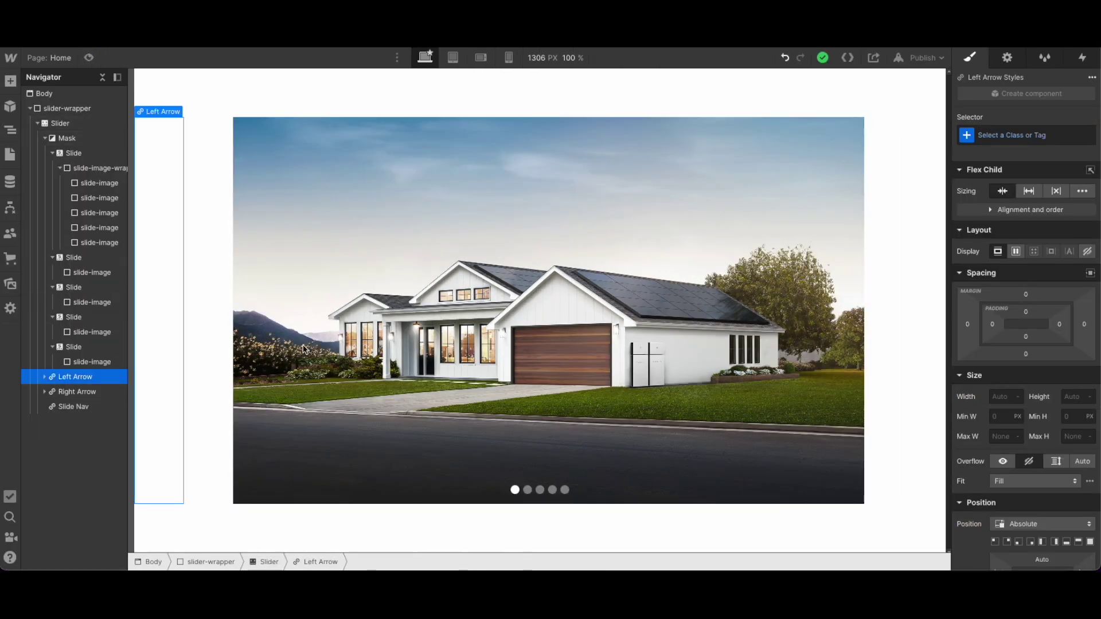
key("ctrl+z")
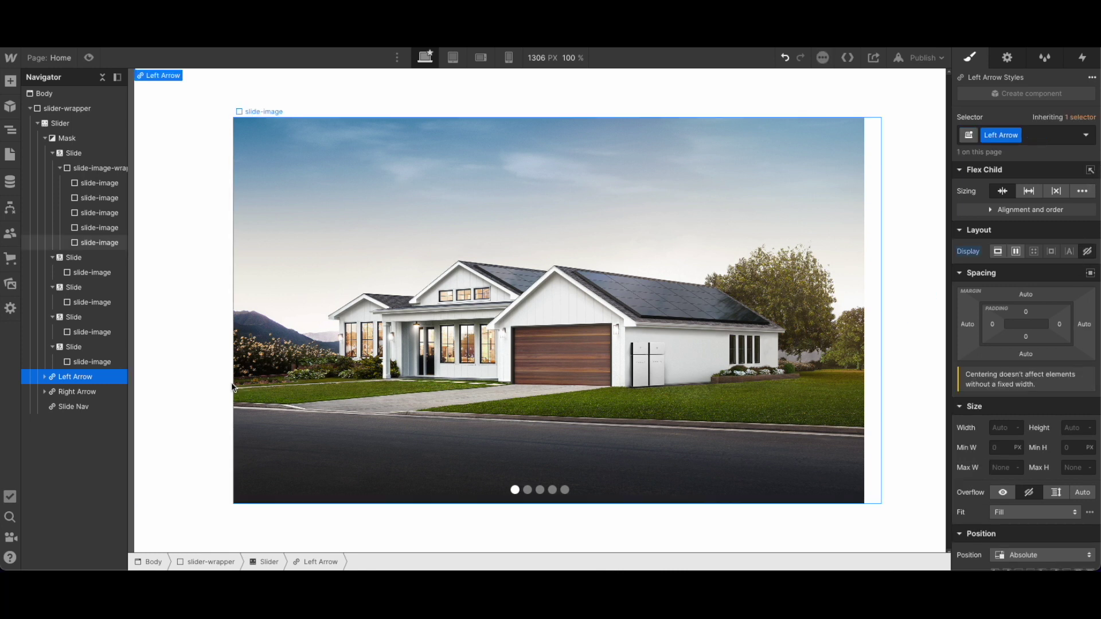
left_click(108, 397)
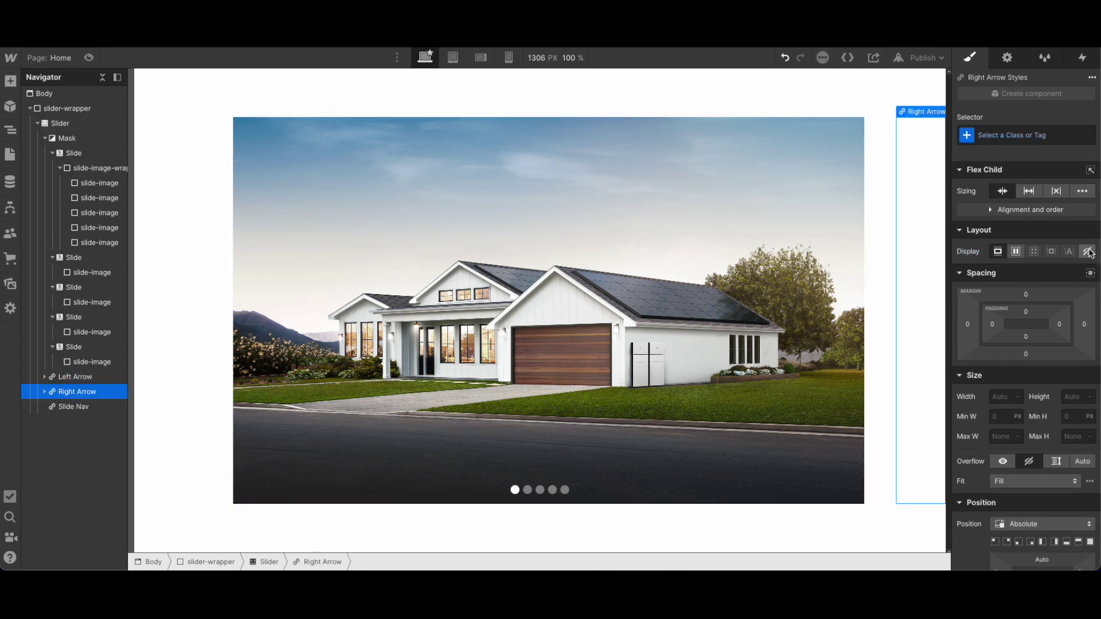
left_click(116, 407)
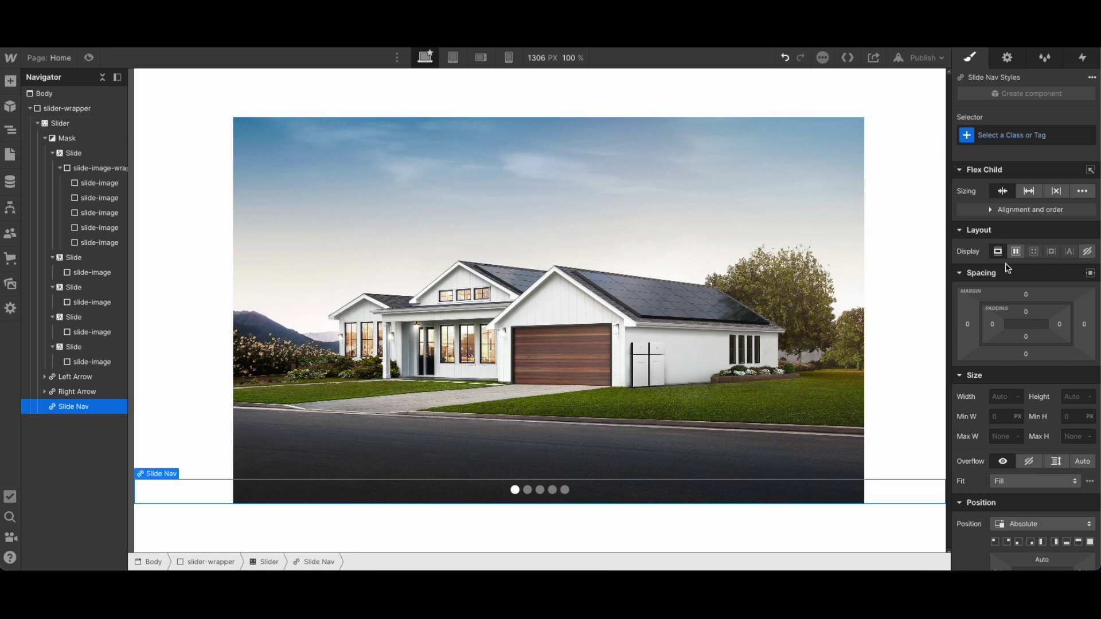
key("ctrl+z")
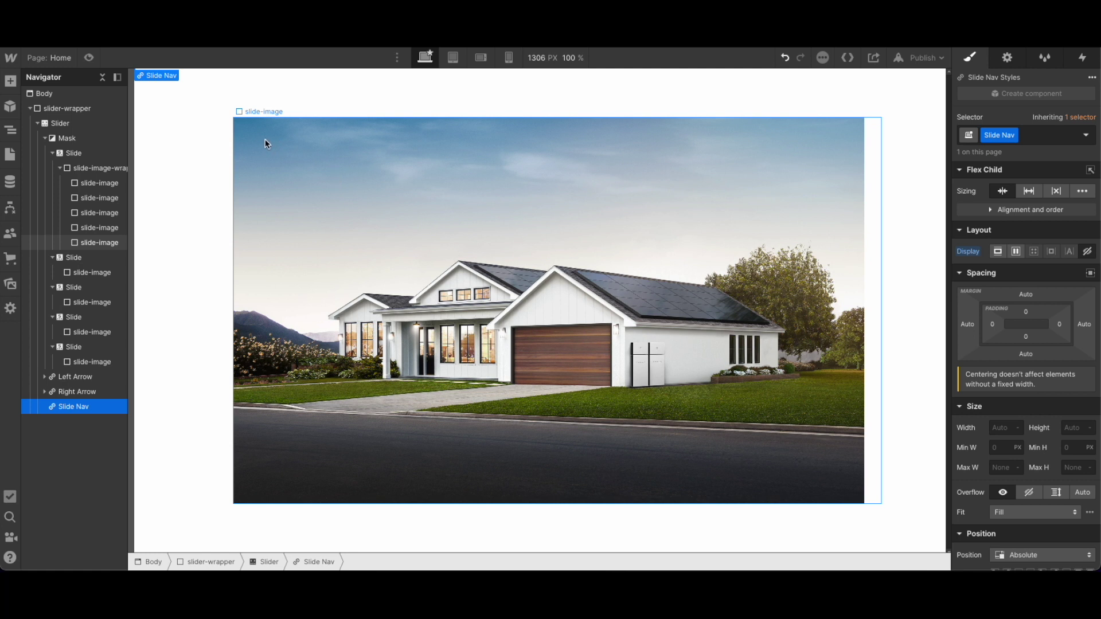
- Add a Page load trigger that starts an animation when the page starts loading
left_click(1083, 58)
left_click(1090, 225)
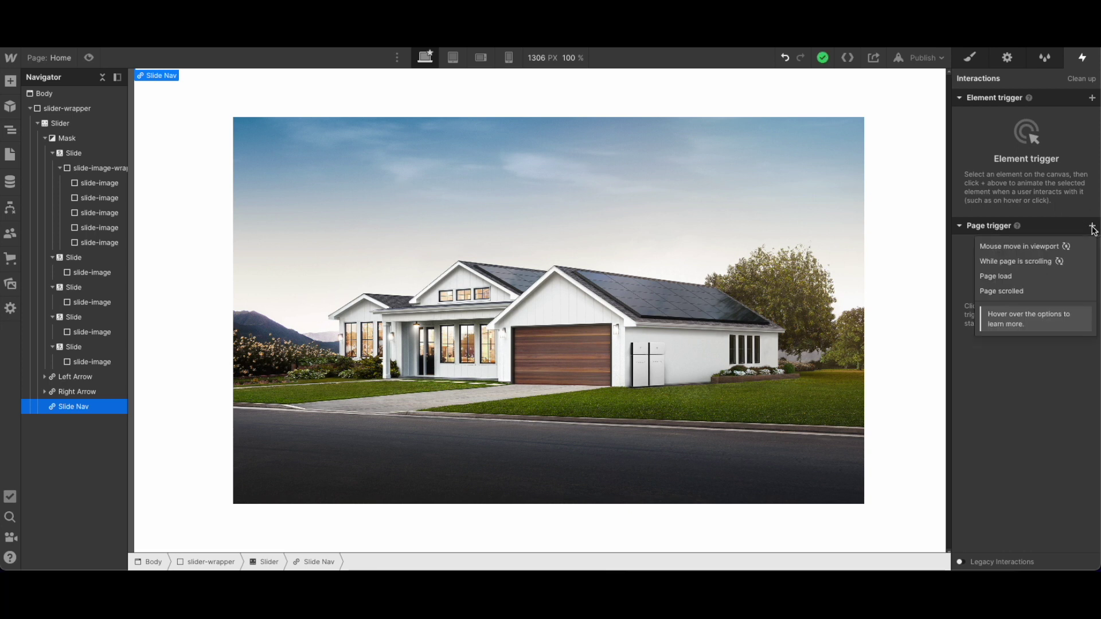
left_click(1062, 275)
left_click(1042, 165)
left_click(1050, 195)
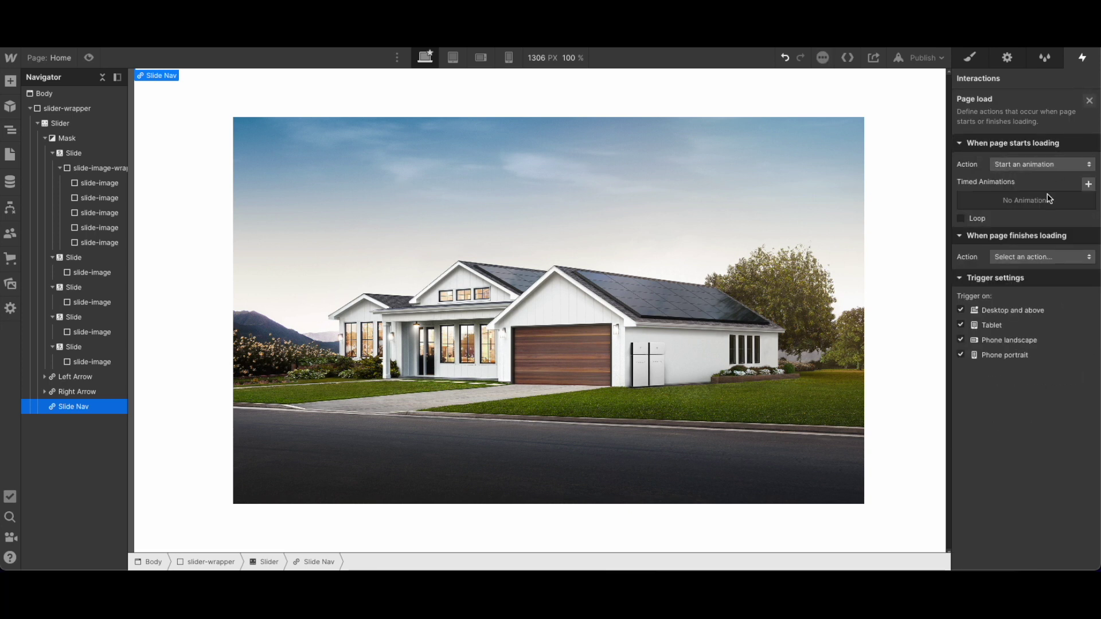
- Create a timed animation named "page load animation" for the page load trigger
left_click(1088, 184)
type("page load animation")
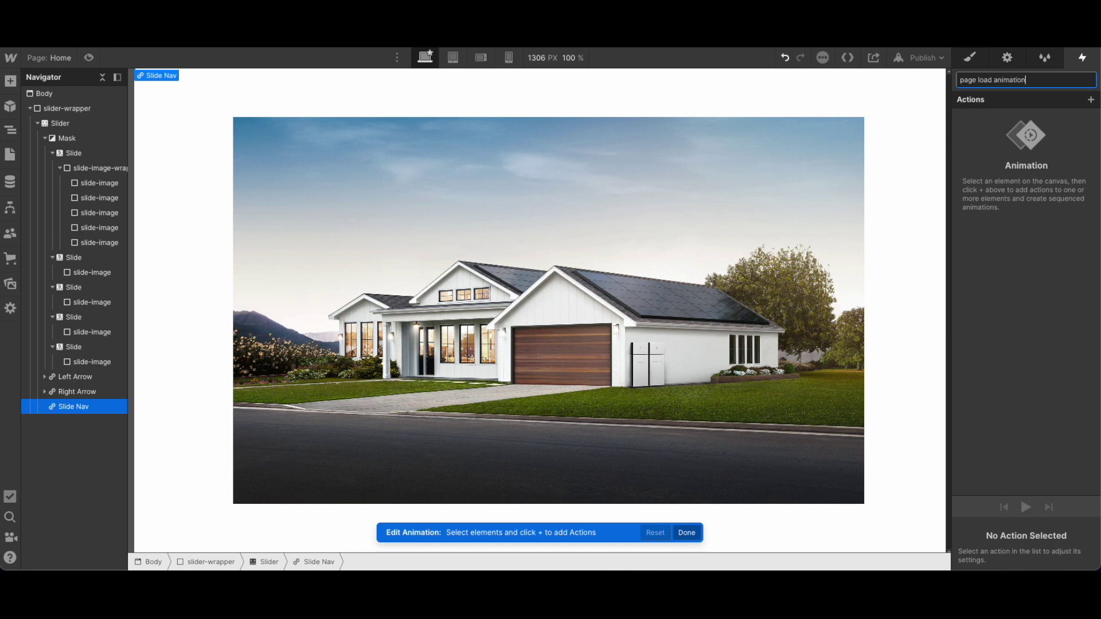
key("Return")
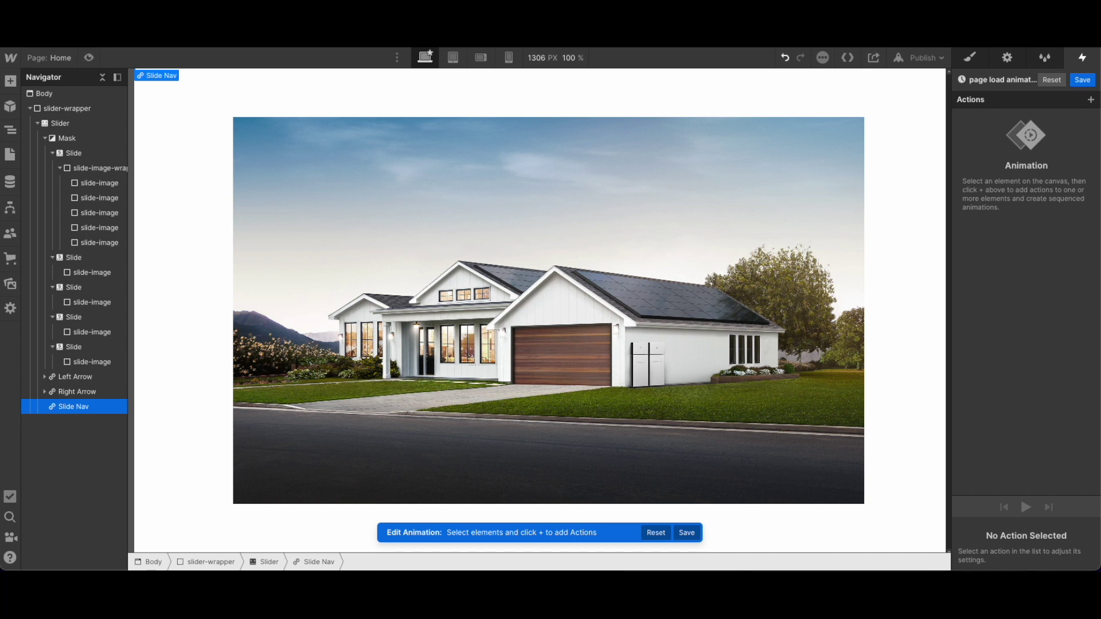
- Add a Scale action for slide-image-wrapper with X and Y scale 0.5, set as initial state
left_click(93, 167)
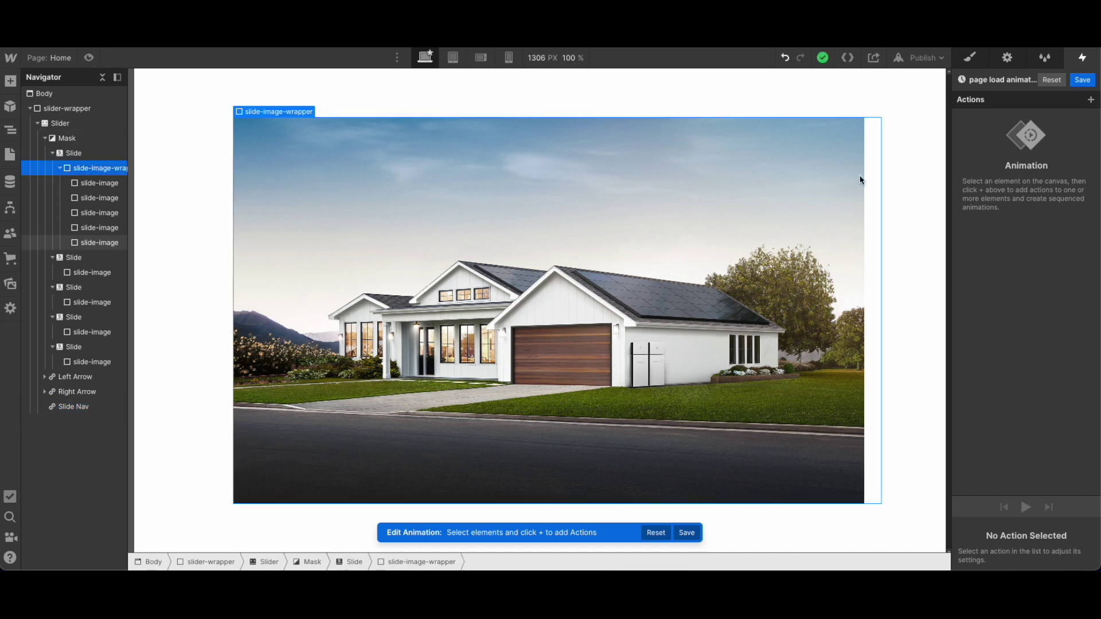
left_click(1091, 99)
left_click(1039, 148)
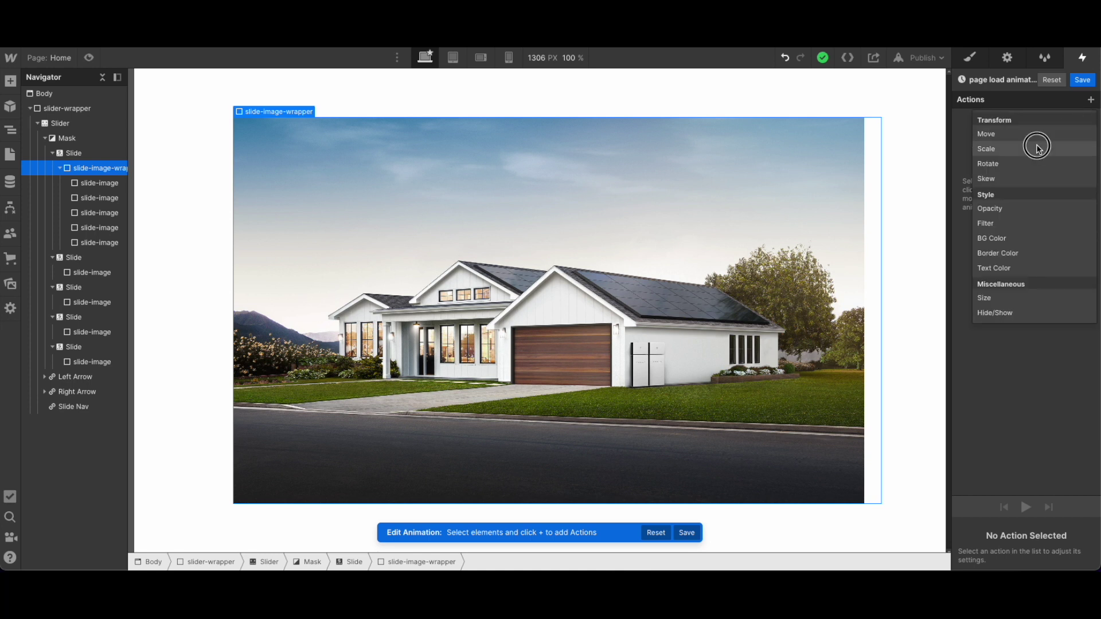
left_click(1075, 522)
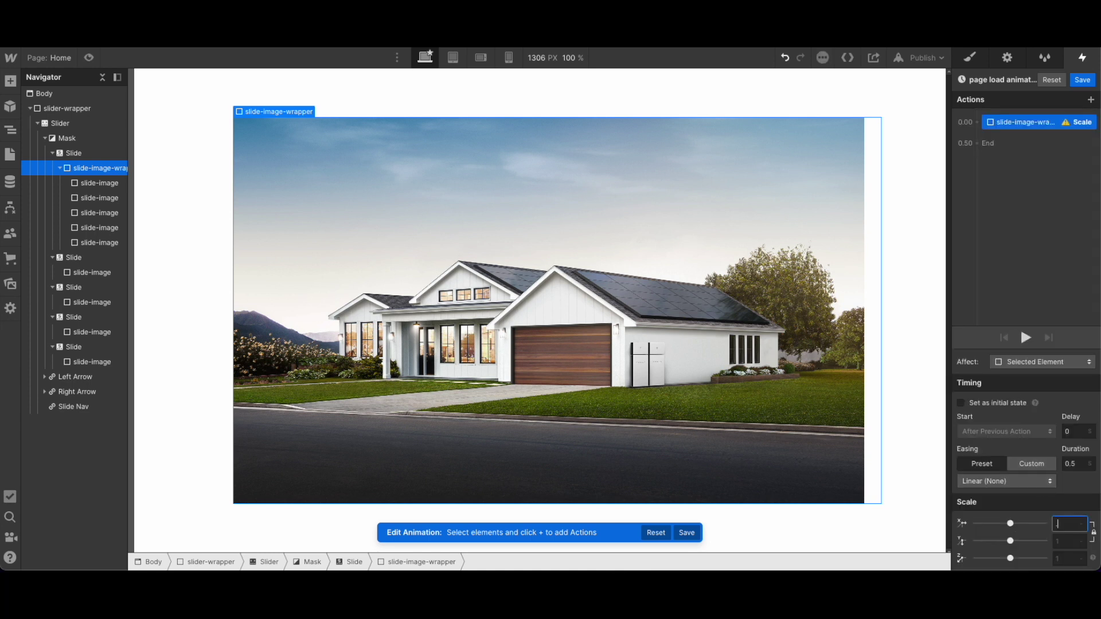
type("0.5")
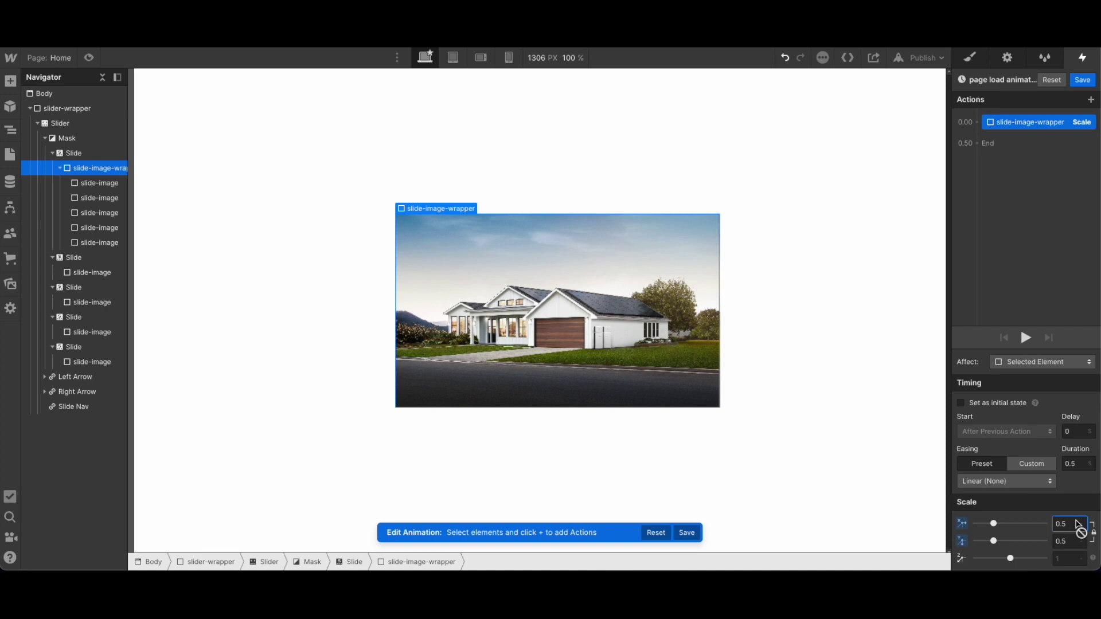
left_click(1011, 403)
mouse_move(973, 141)
left_click(997, 404)
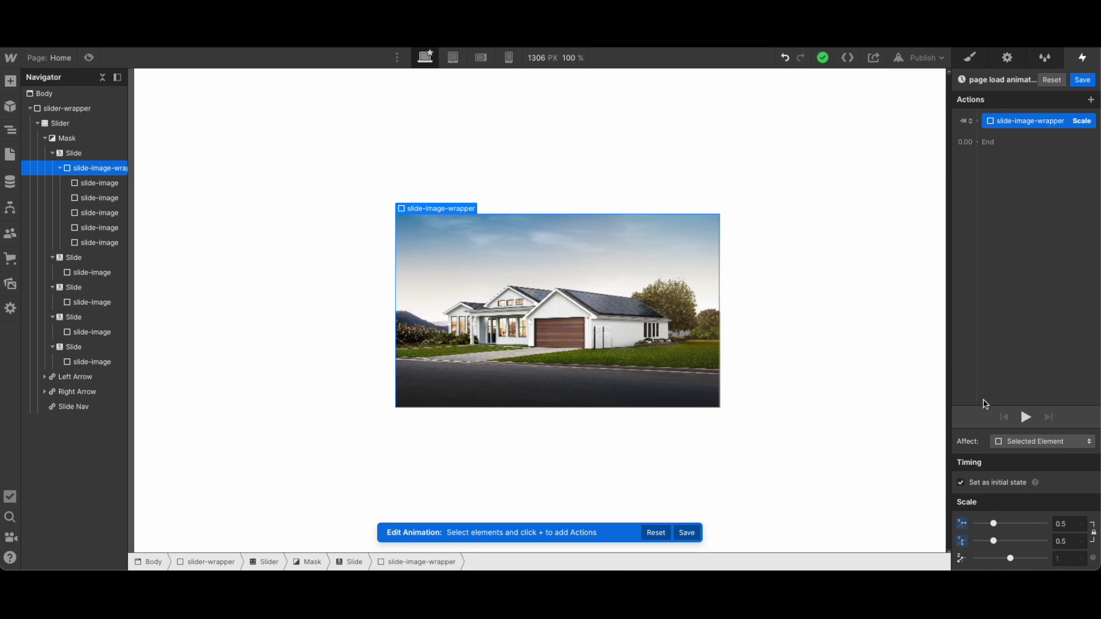
- Add a Move action for the fifth slide-image in slide-image-wrapper with a vertical move of 100%
left_click(105, 244)
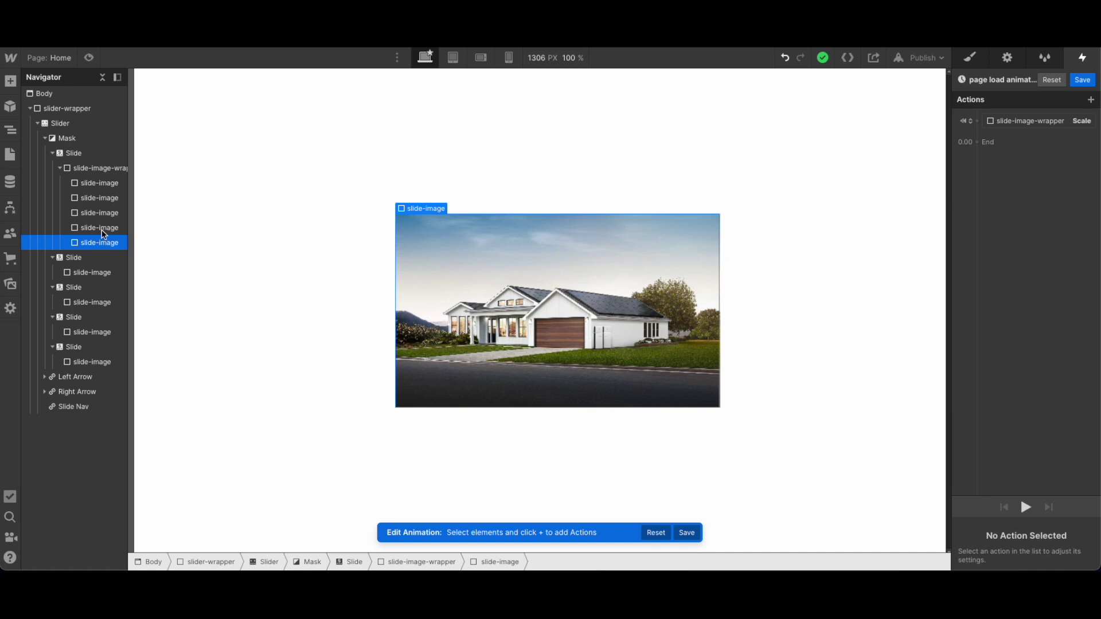
left_click(987, 142)
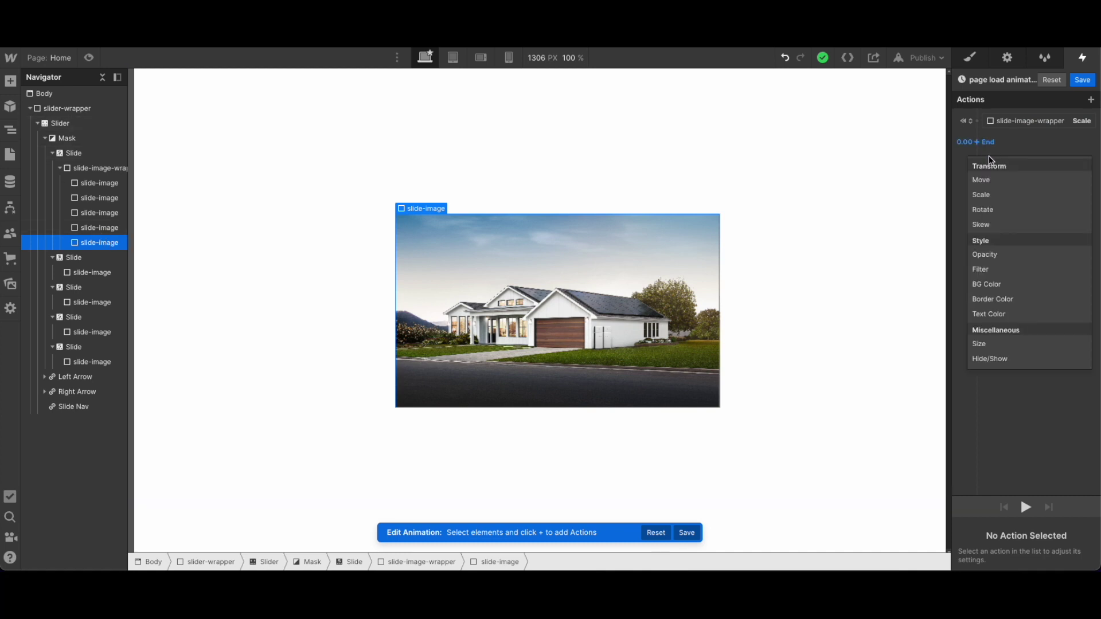
left_click(992, 180)
left_click(1081, 540)
type("100%")
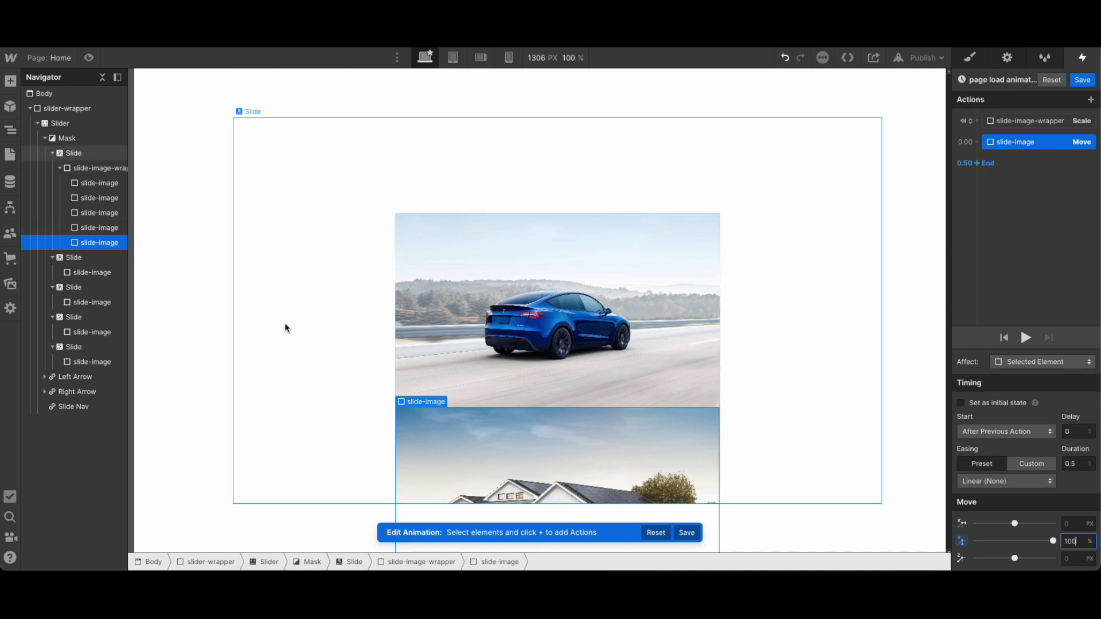
- Add a simultaneous Move action for the fourth slide-image in slide-image-wrapper with a vertical move of 100%
left_click(98, 228)
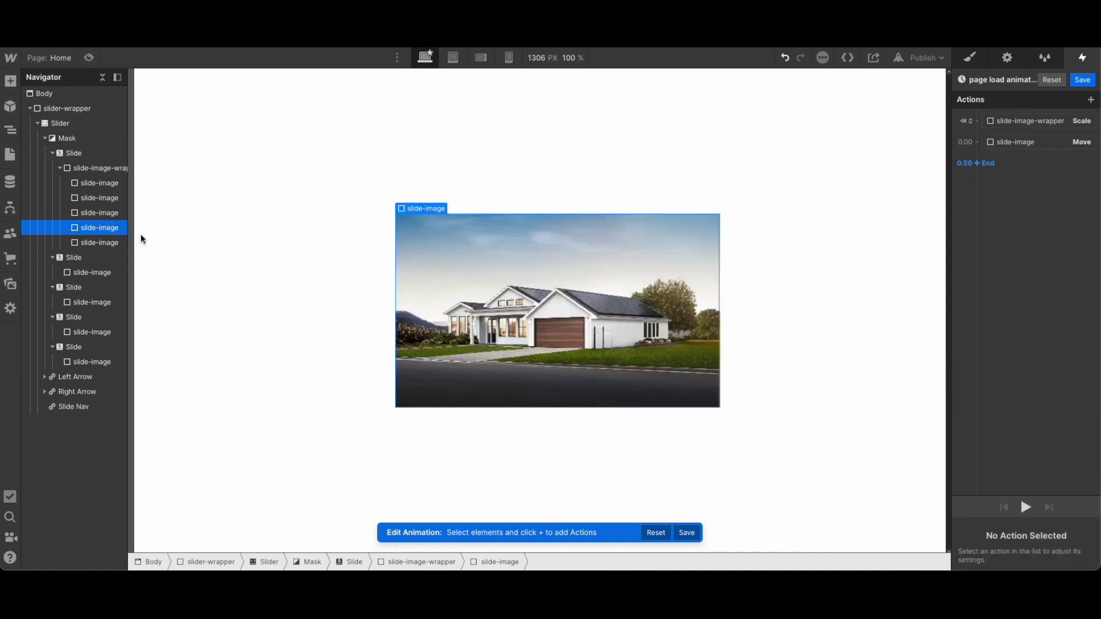
left_click(977, 145)
left_click(988, 179)
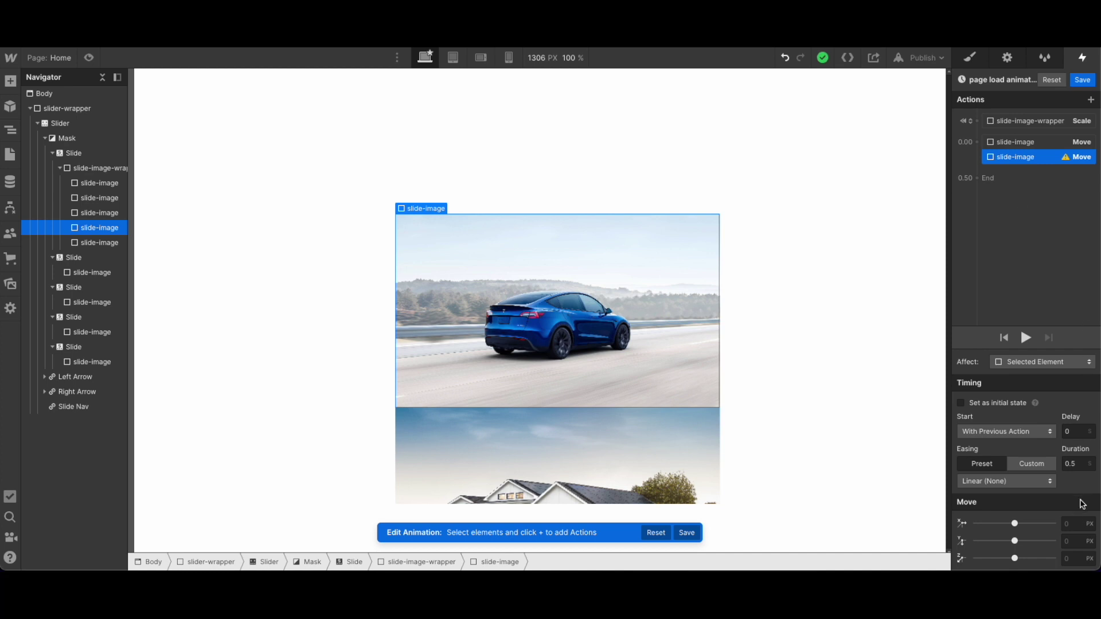
left_click(1067, 542)
- Add a simultaneous 100% vertical Move action for the third slide-image in slide-image-wrapper and order it last
left_click(169, 232)
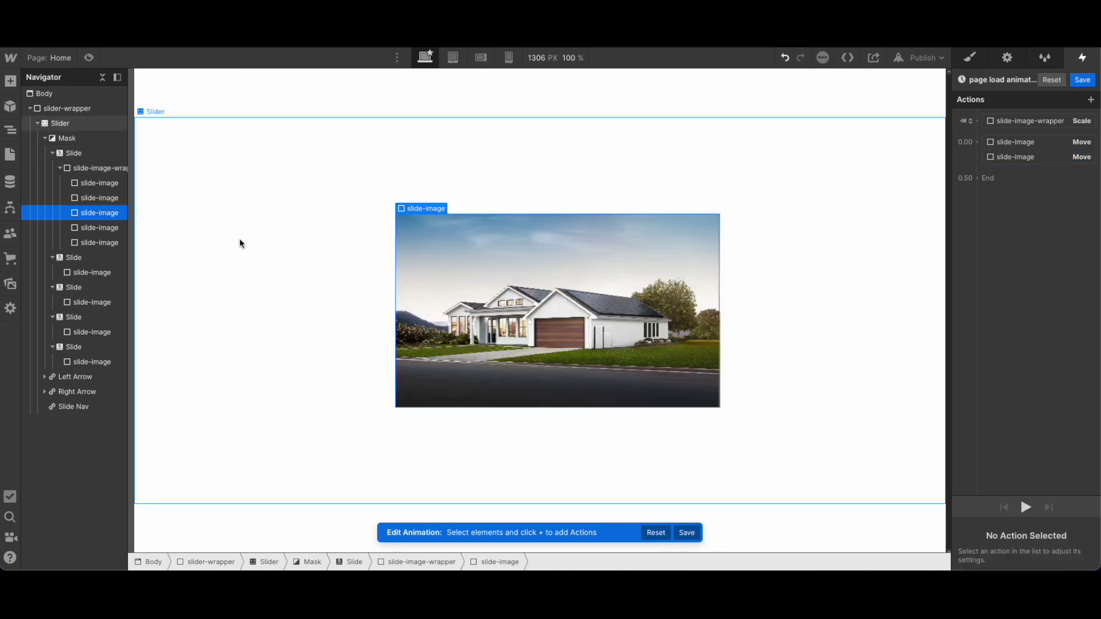
left_click(977, 143)
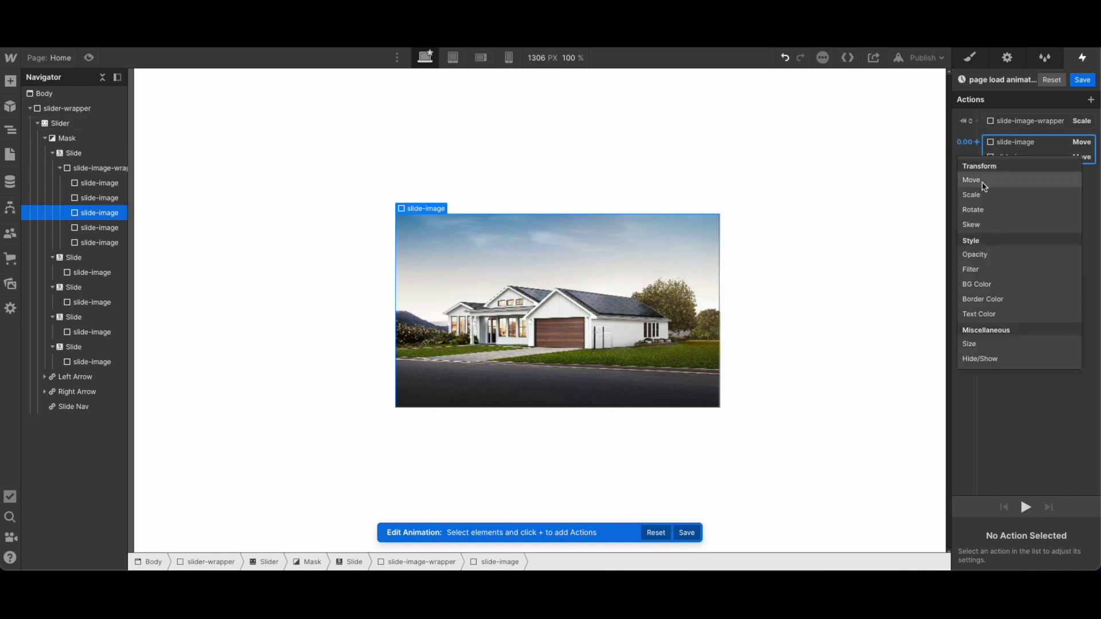
left_click(985, 189)
left_click(1075, 541)
key("Return")
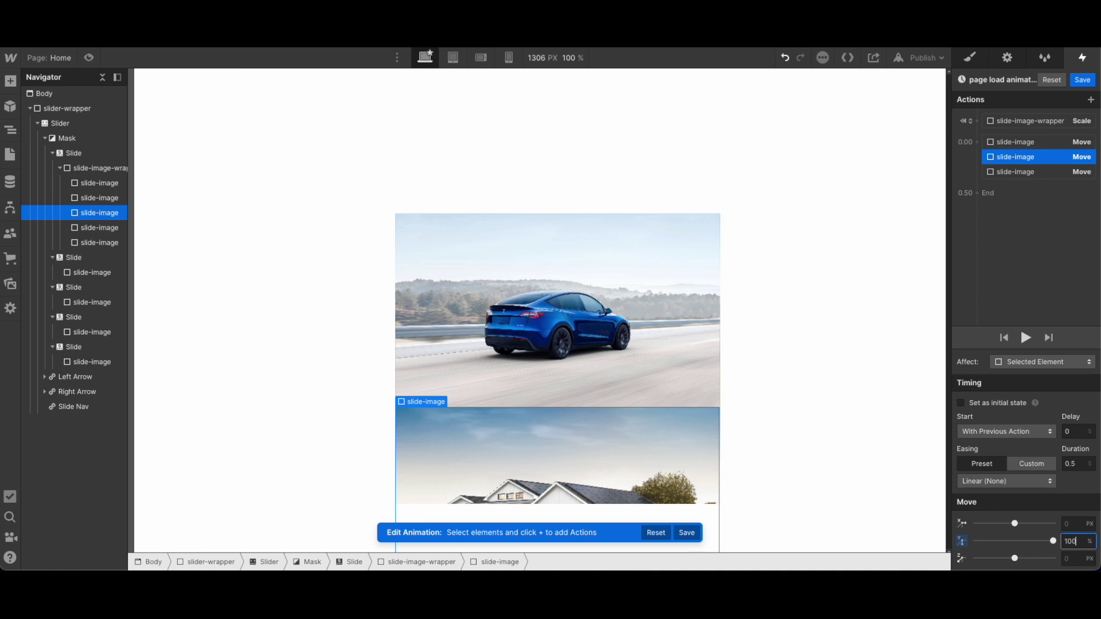
left_click_drag(1042, 155, 1043, 172)
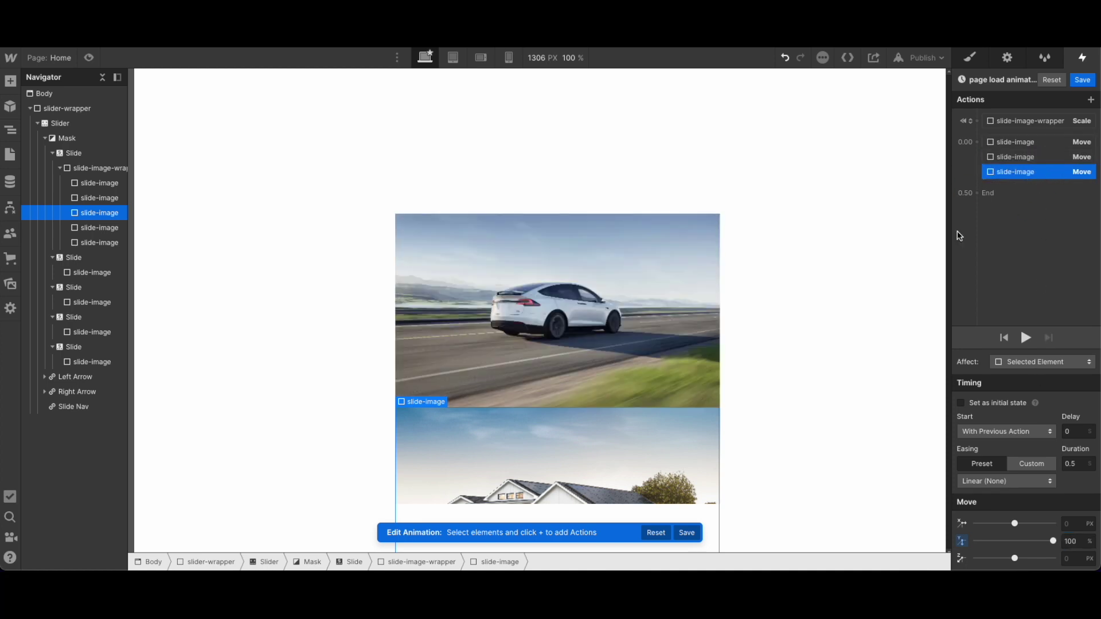
left_click(1050, 153)
left_click(1048, 145)
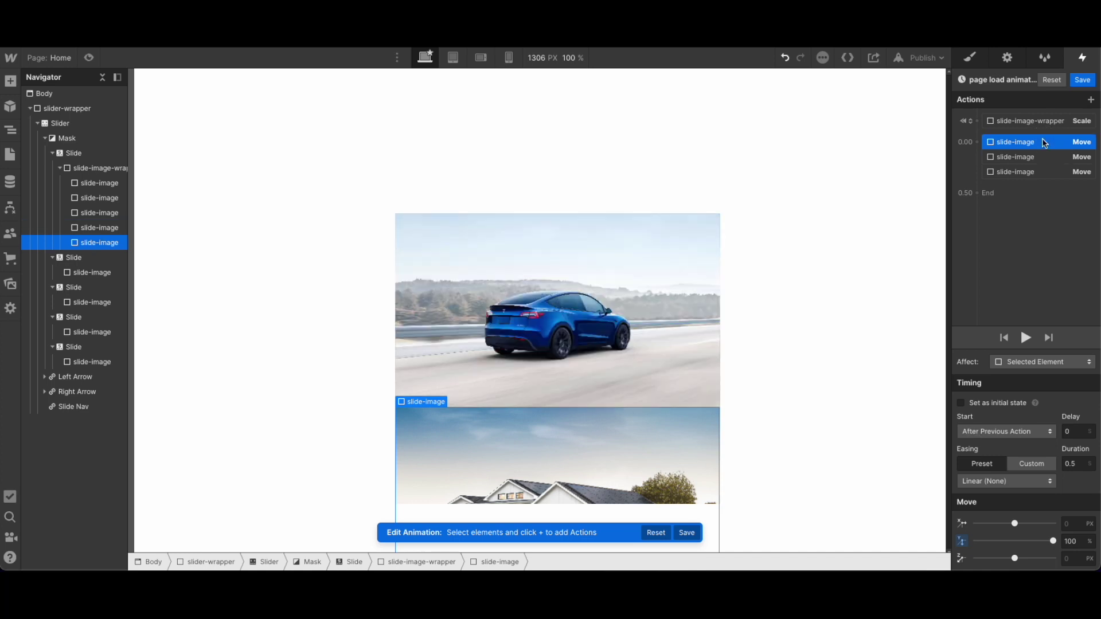
left_click(1038, 172)
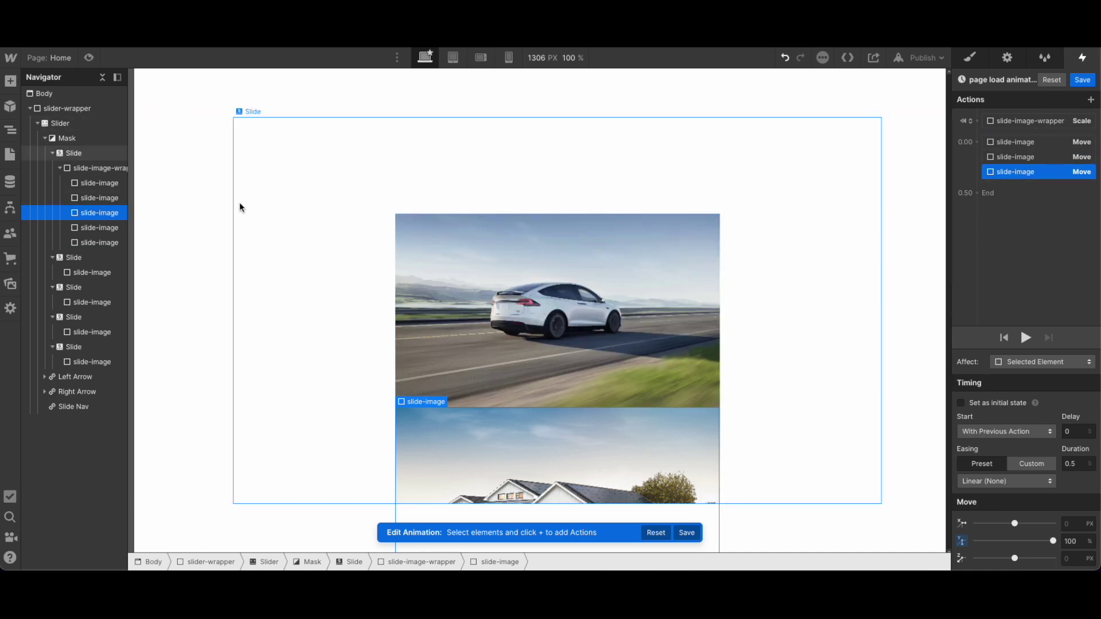
- Add a simultaneous Move action for the second slide-image in slide-image-wrapper and order it last
left_click(557, 453)
left_click(972, 144)
left_click(1010, 173)
left_click_drag(1027, 158, 1033, 192)
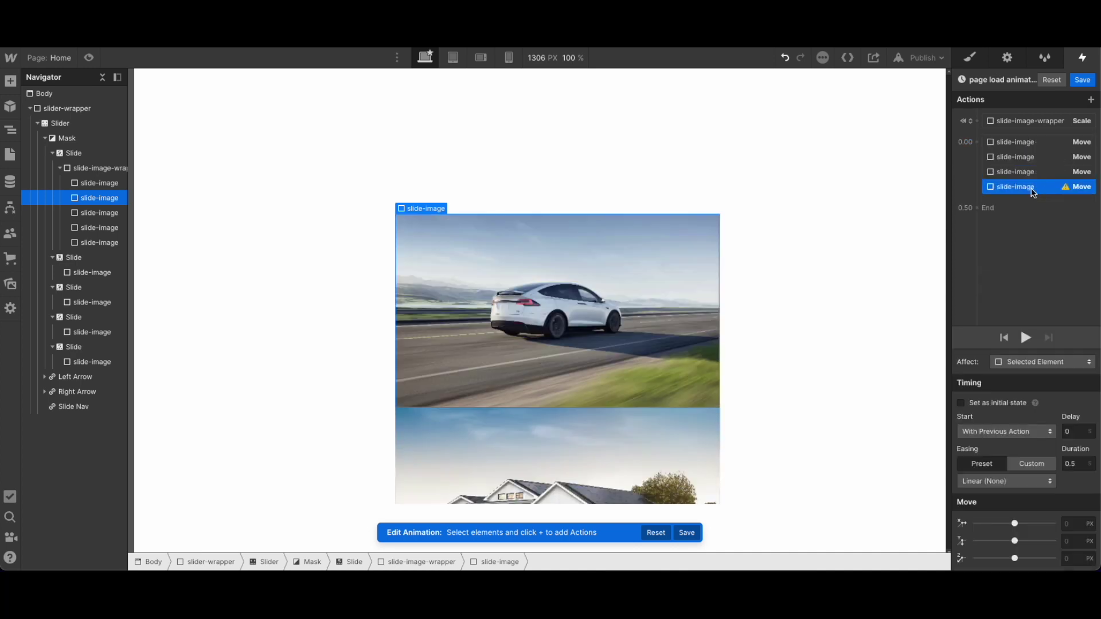
left_click(1076, 524)
type("100%")
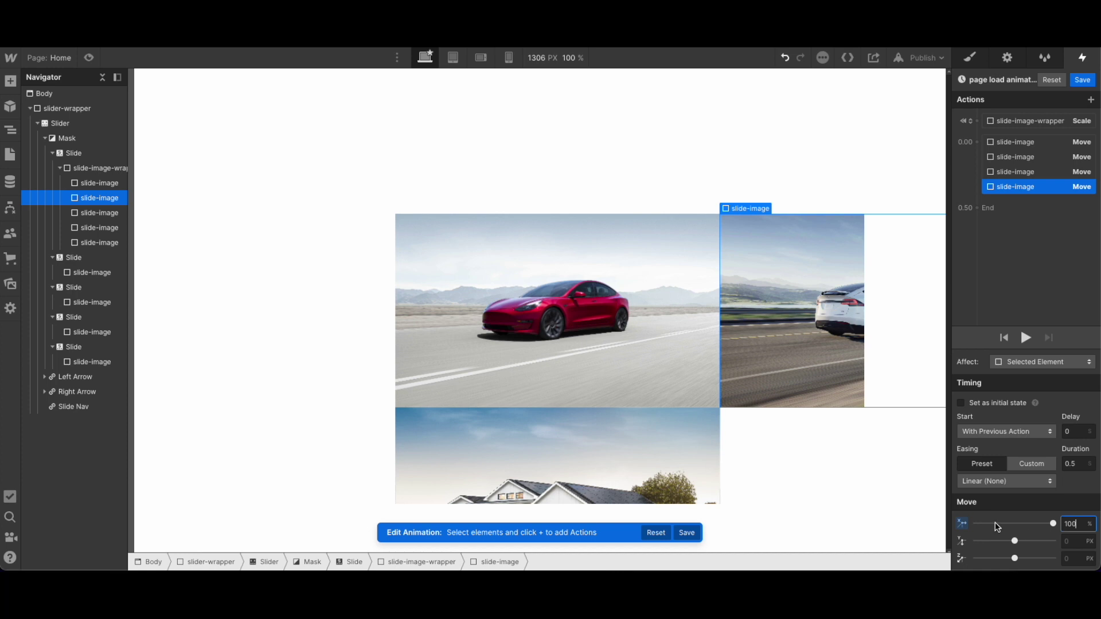
left_click(969, 524)
left_click(998, 498)
- Set the second slide-image's vertical move to 100% and save the page load animation
left_click(1070, 542)
type("100%")
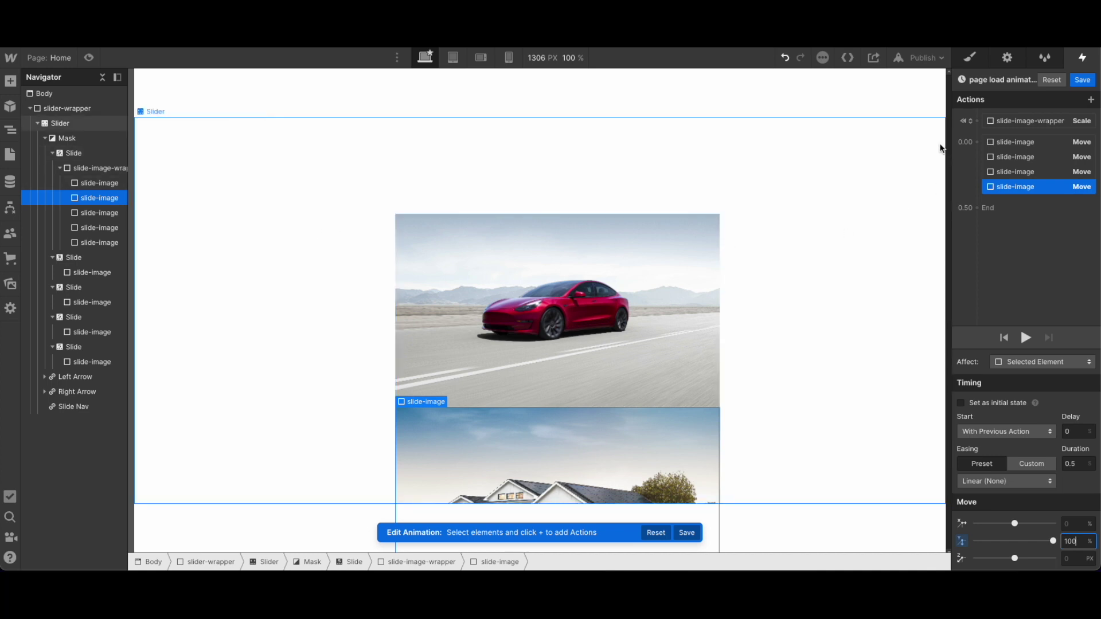
left_click(1027, 338)
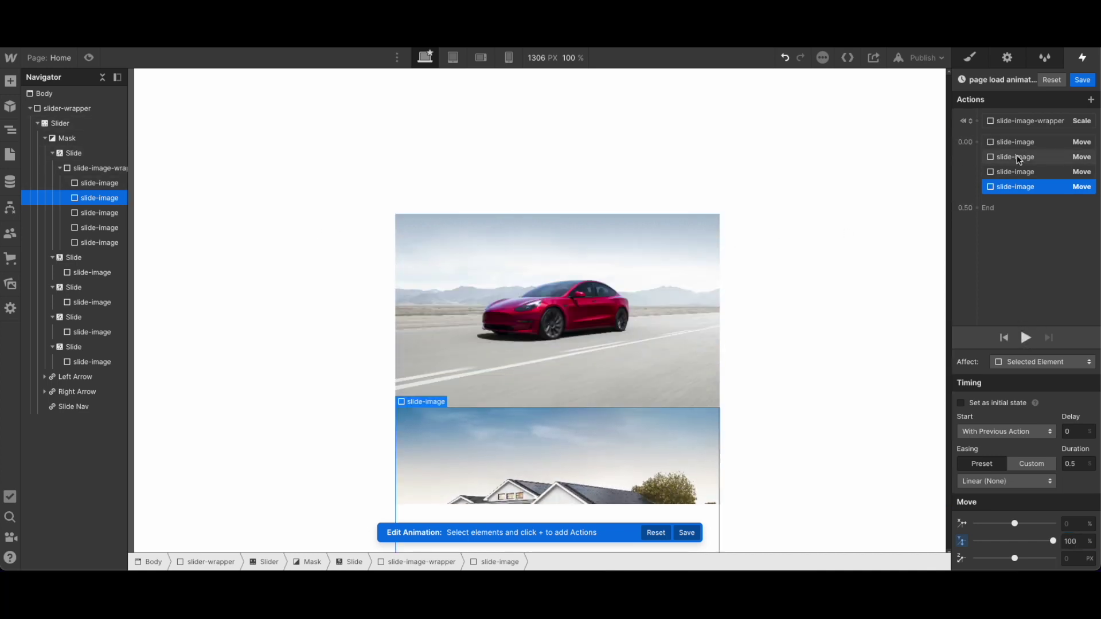
left_click(1026, 159)
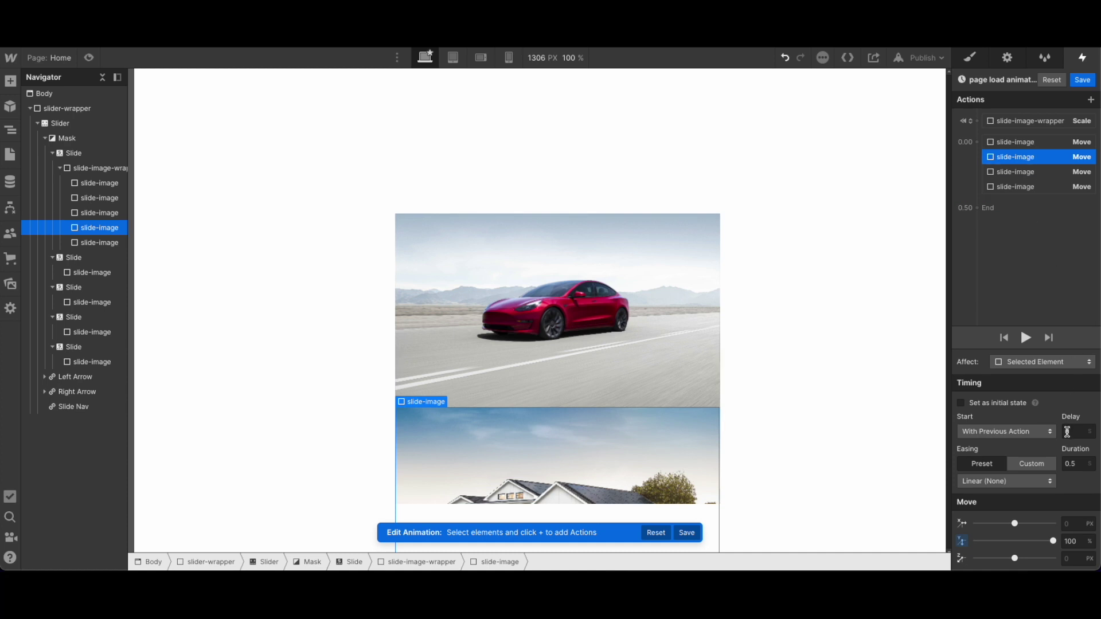
left_click(1084, 79)
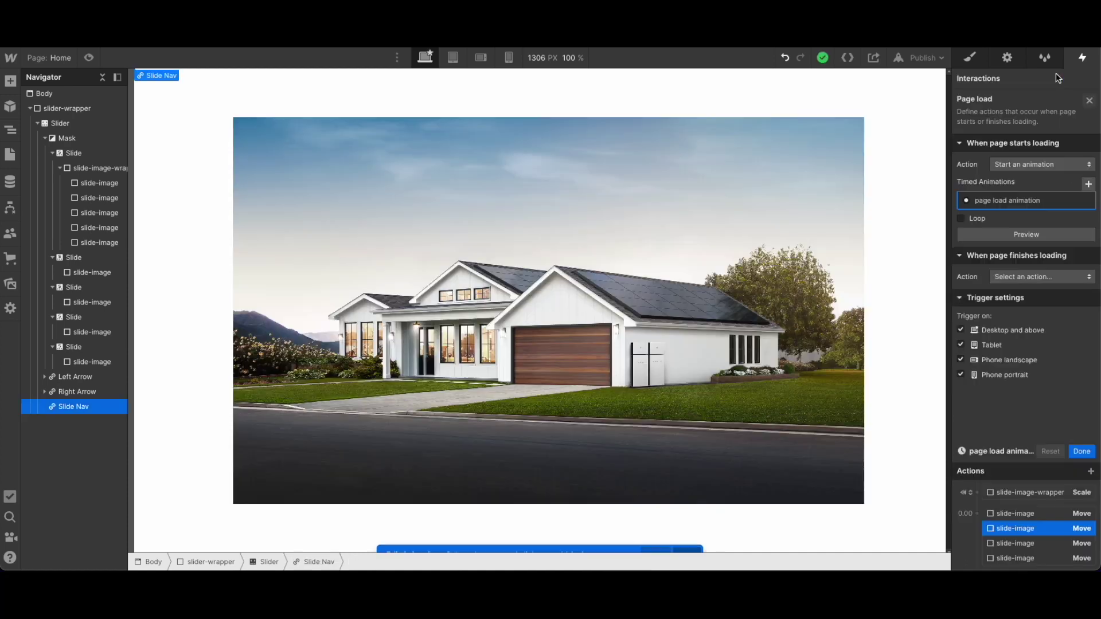
- Reopen the page load animation from slide-image-wrapper, review its four slide-image Move actions and play it back
left_click(970, 57)
left_click(69, 172)
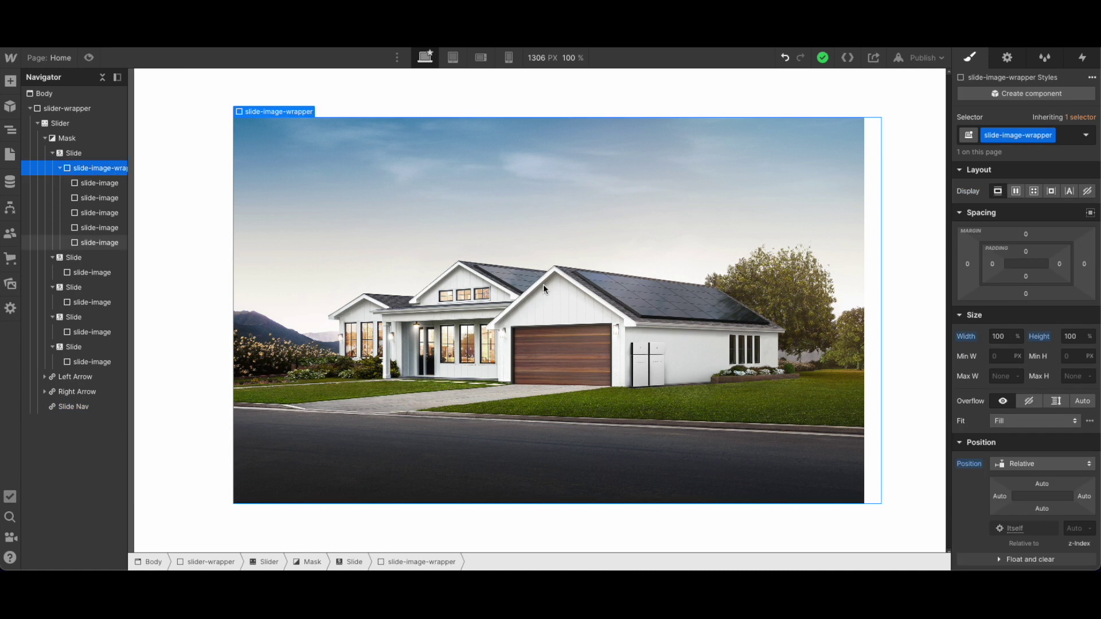
left_click(1083, 58)
left_click(1010, 244)
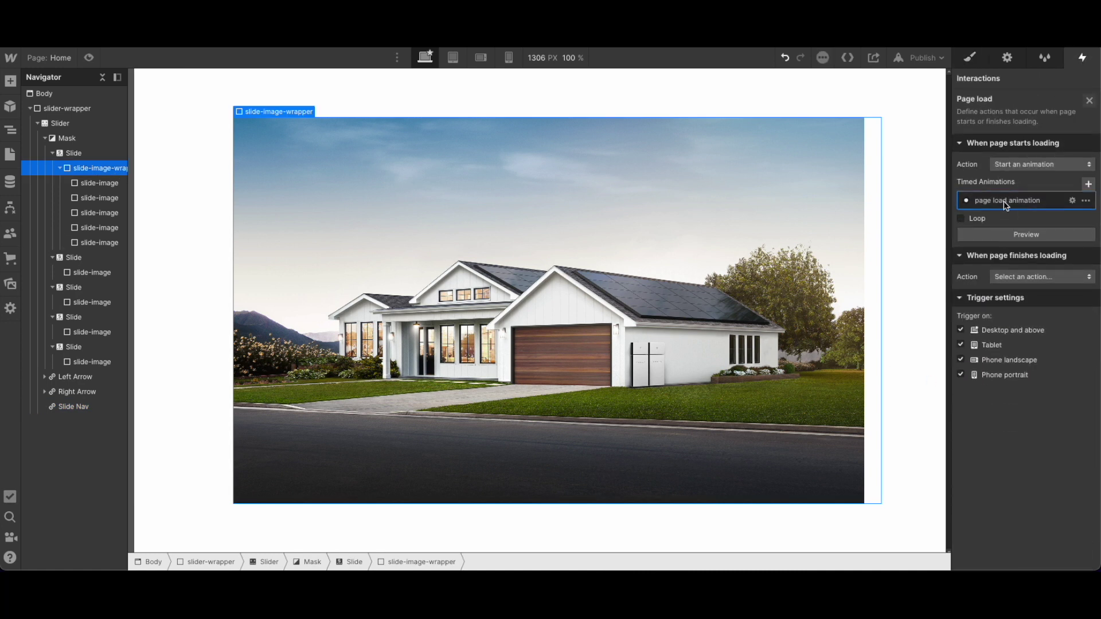
left_click(1008, 224)
left_click(1018, 142)
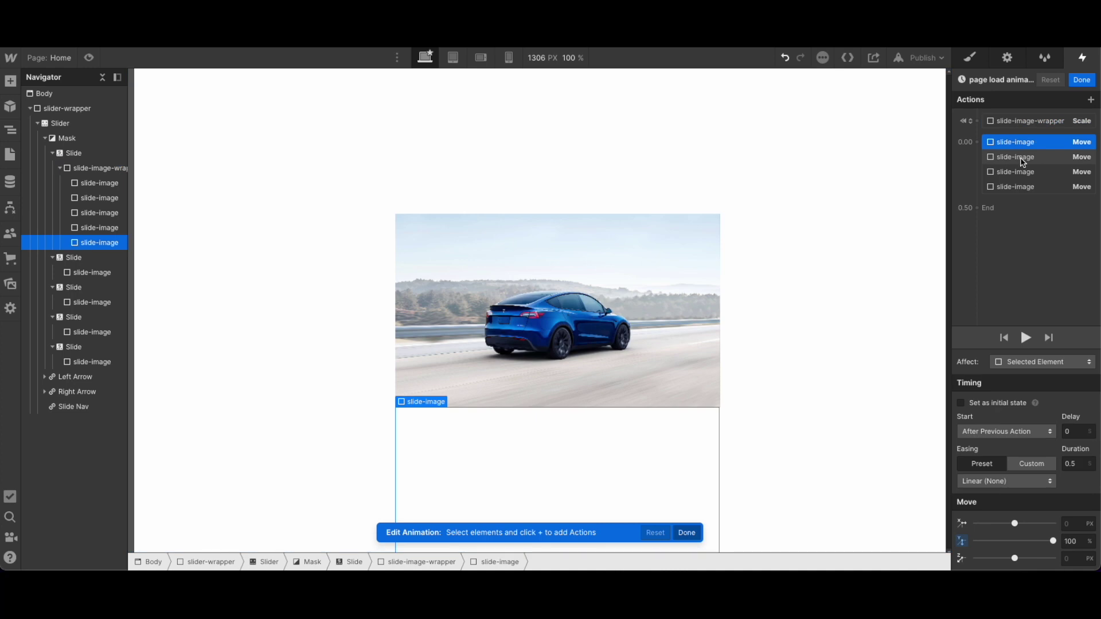
left_click(1024, 157)
left_click(1027, 173)
left_click(1026, 187)
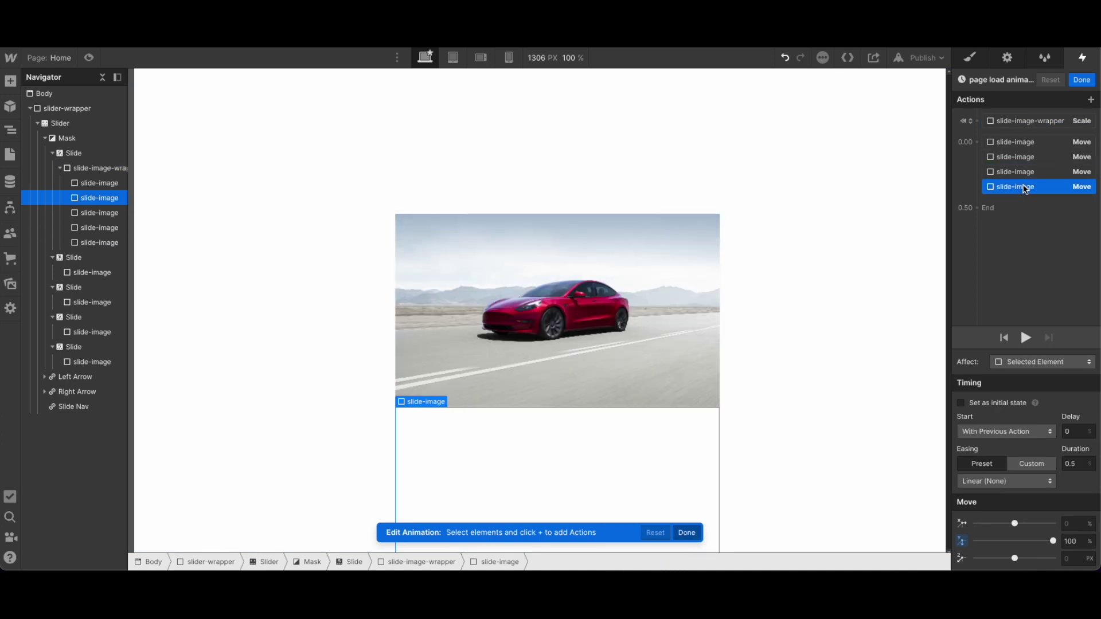
left_click(1027, 338)
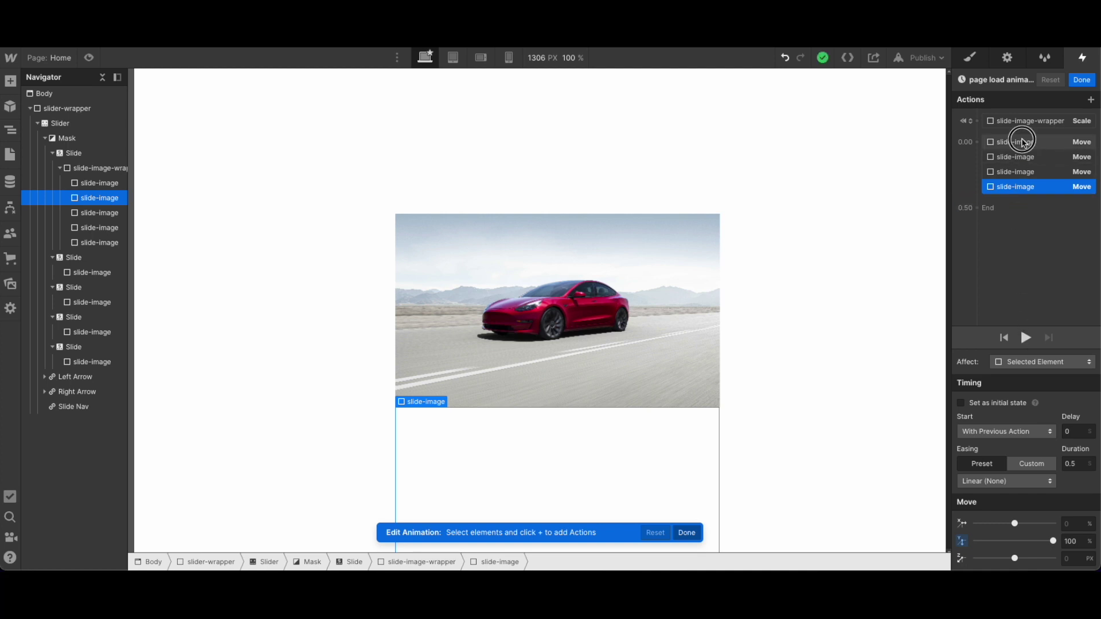
- Set the duration of all four slide-image Move actions to 0.7 s
left_click(1024, 144, "shift")
left_click(1078, 466)
key("BackSpace")
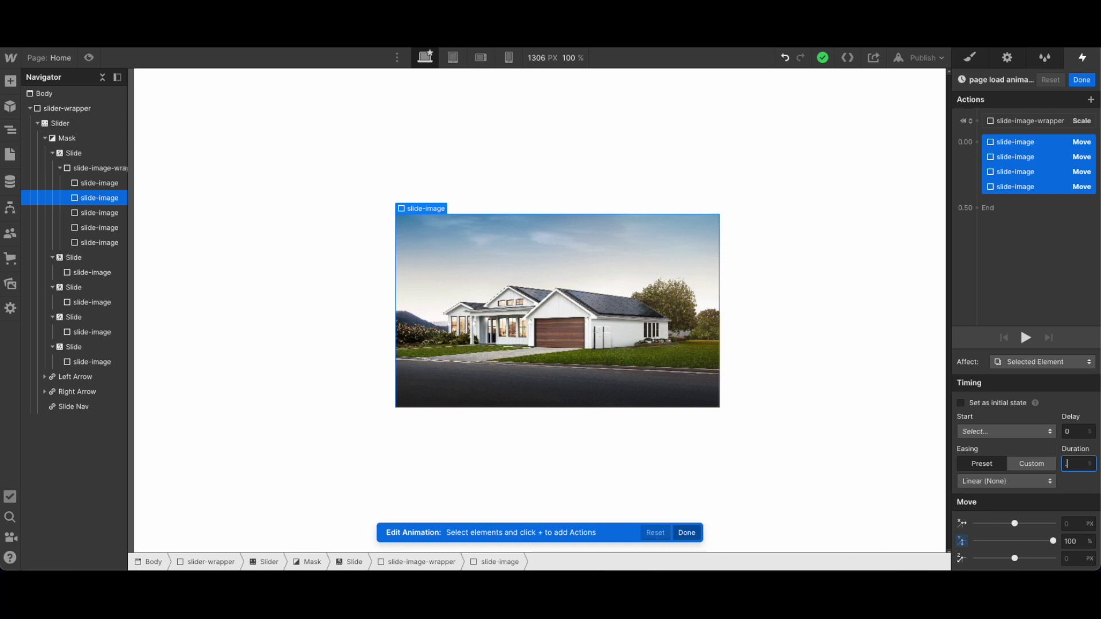
type(".7")
key("Return")
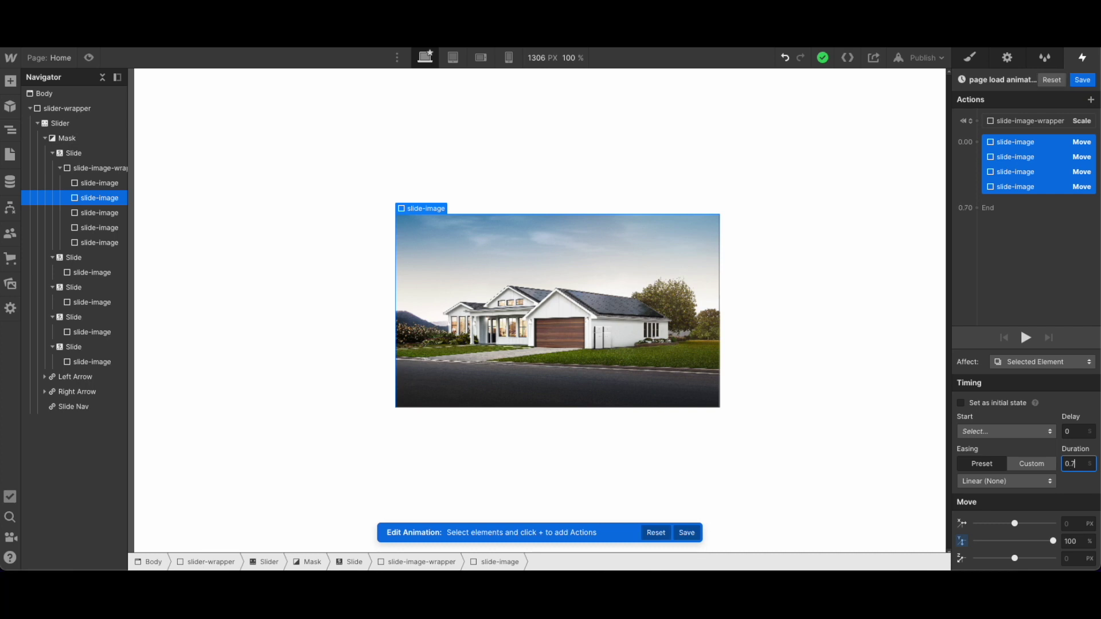
- Set the delay of the fourth slide-image's Move action to 0.7 s
left_click(1003, 157)
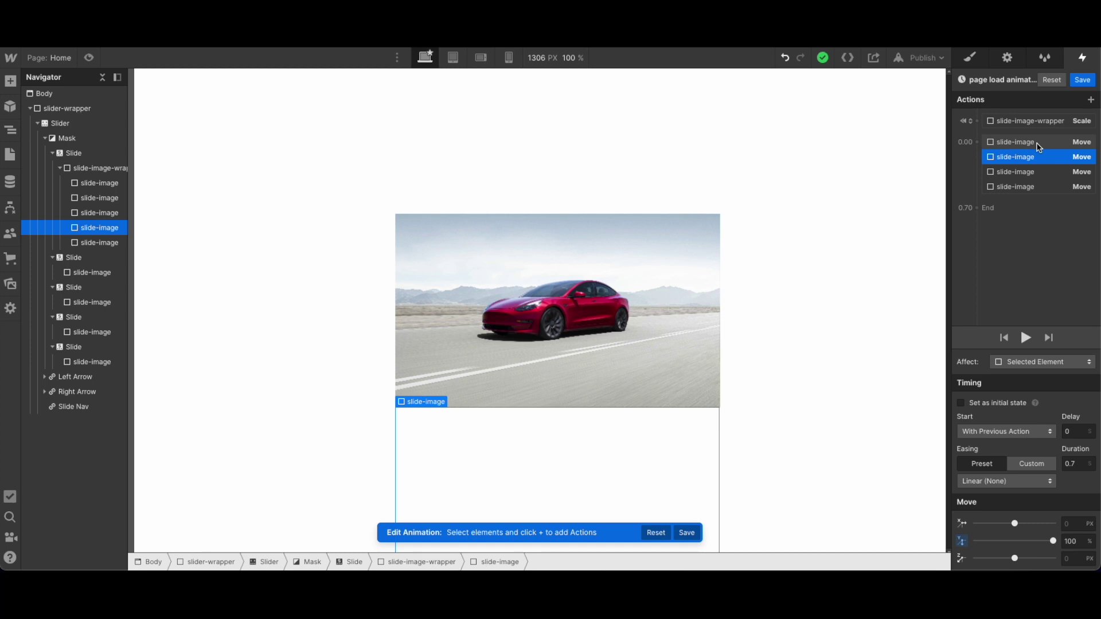
left_click(1067, 435)
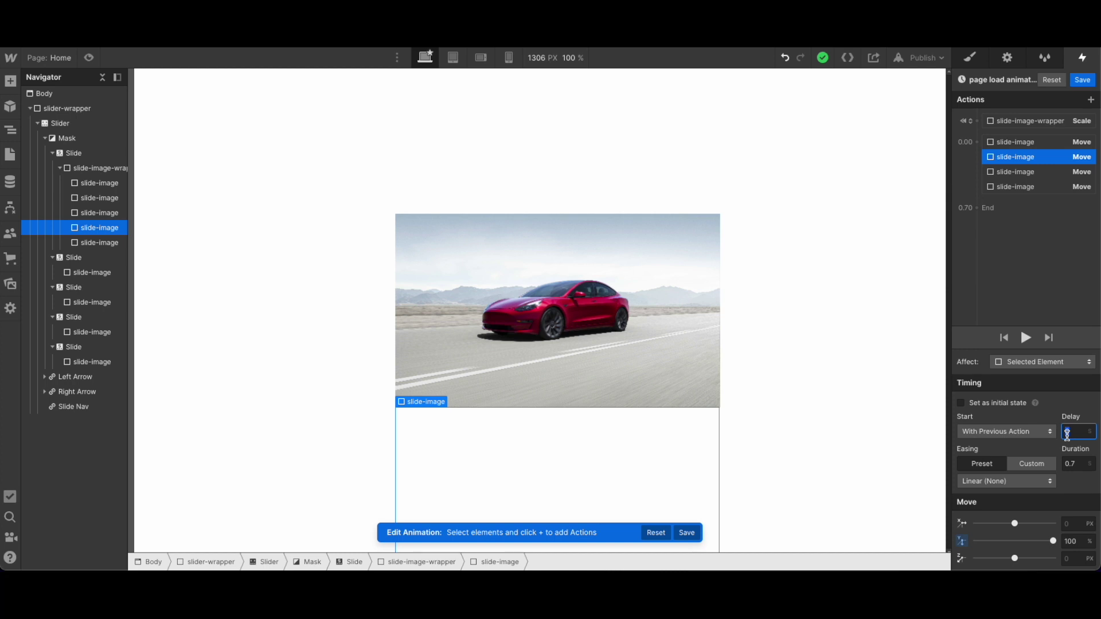
key("Return")
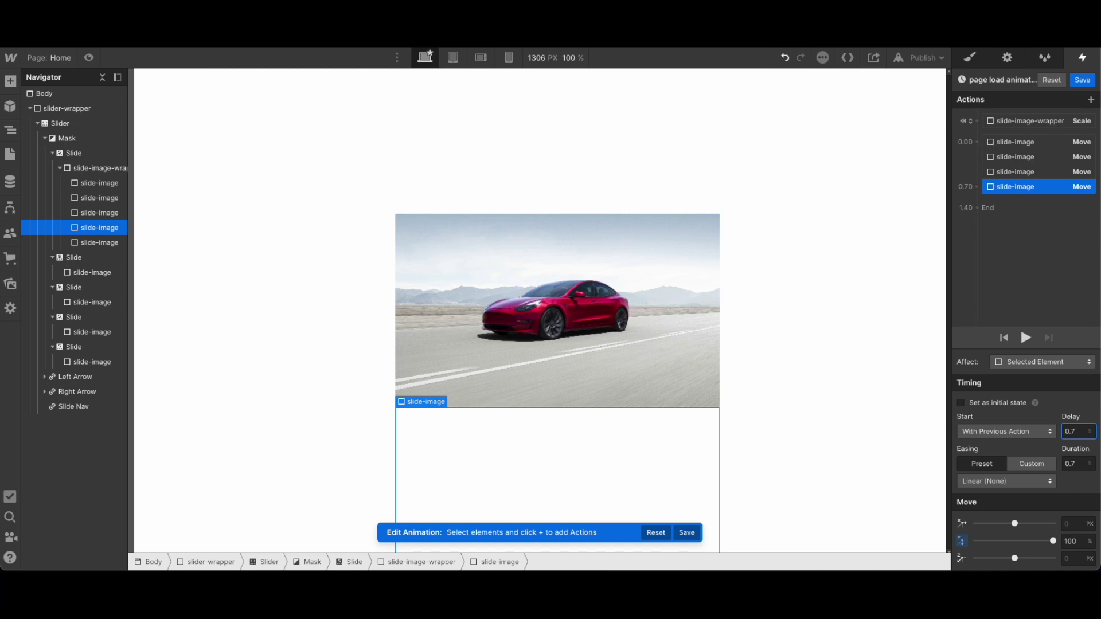
- Set the delay of the third slide-image's Move action to 1.4 s
left_click(1021, 143)
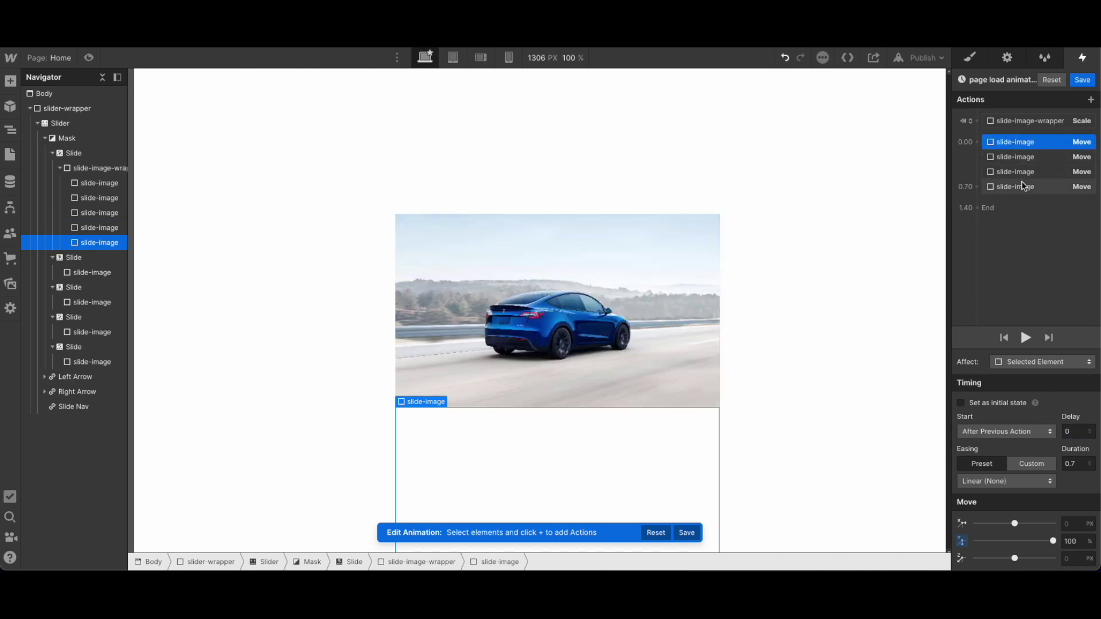
left_click(1047, 185)
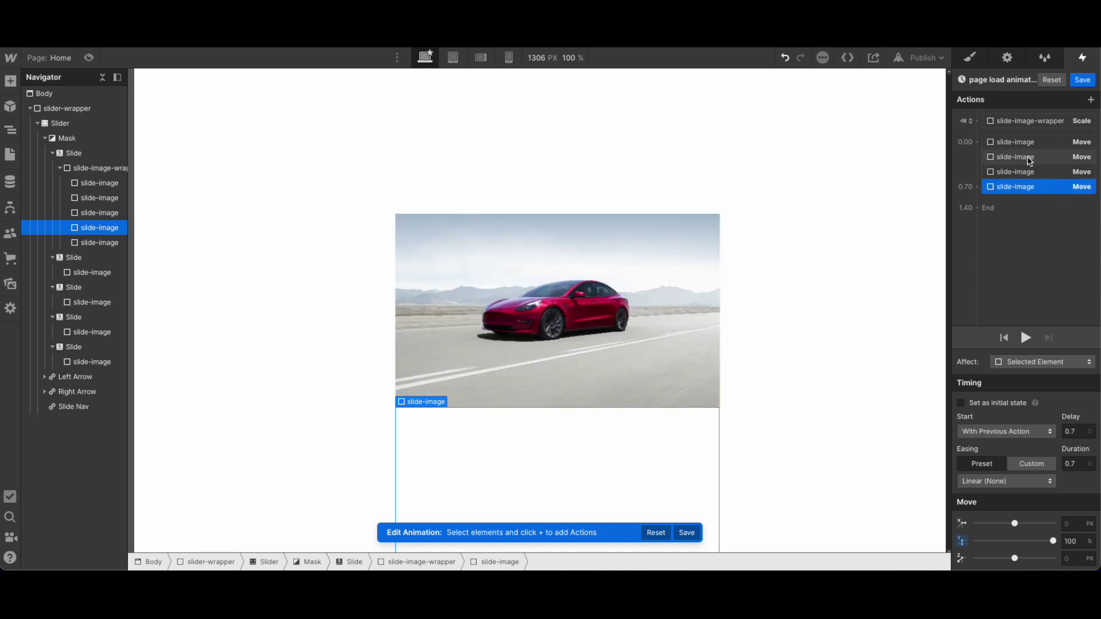
left_click(1029, 158)
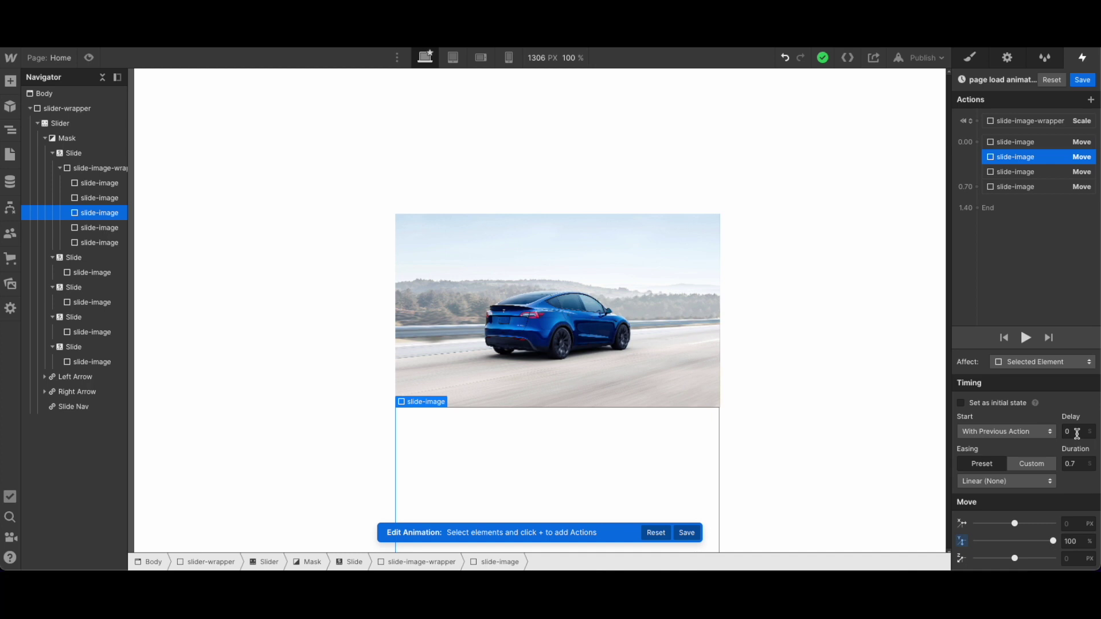
left_click(508, 57)
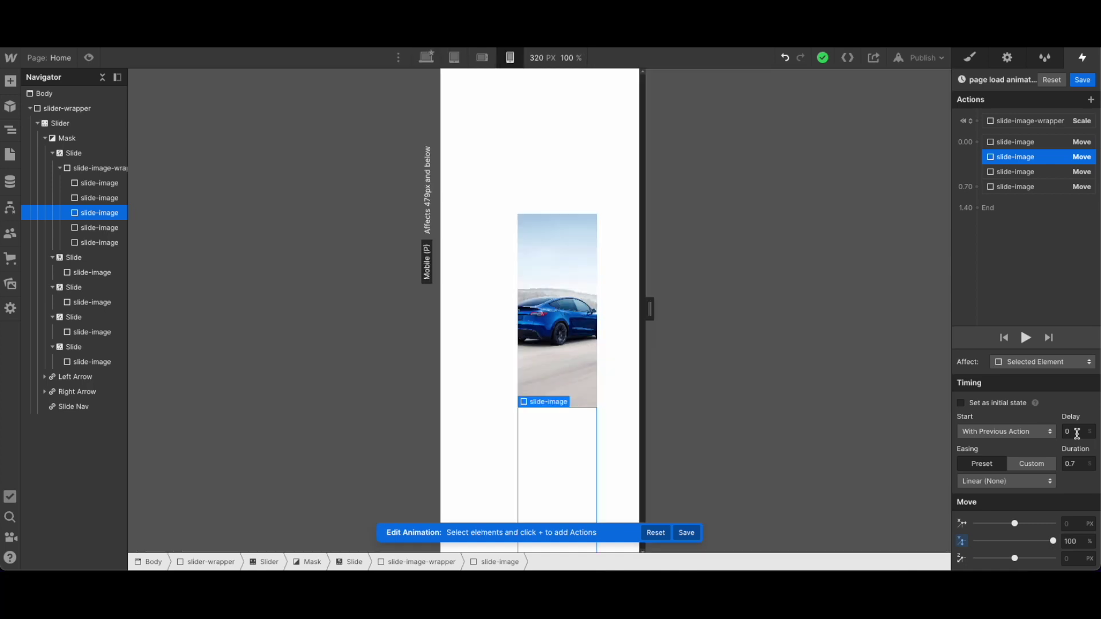
left_click(427, 60)
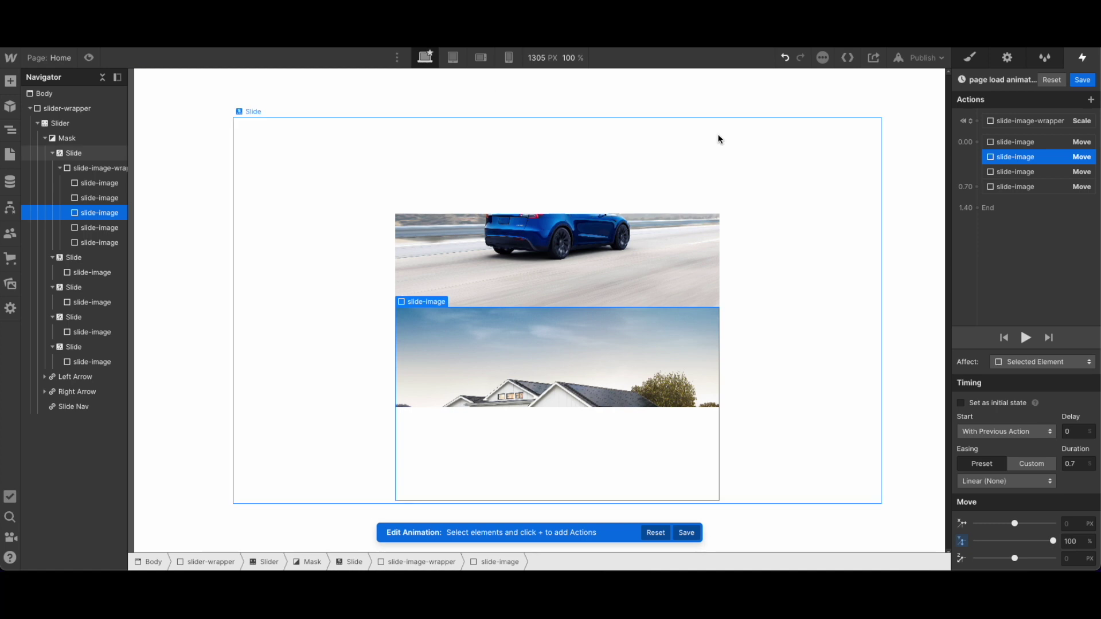
left_click(1074, 432)
type("1.4")
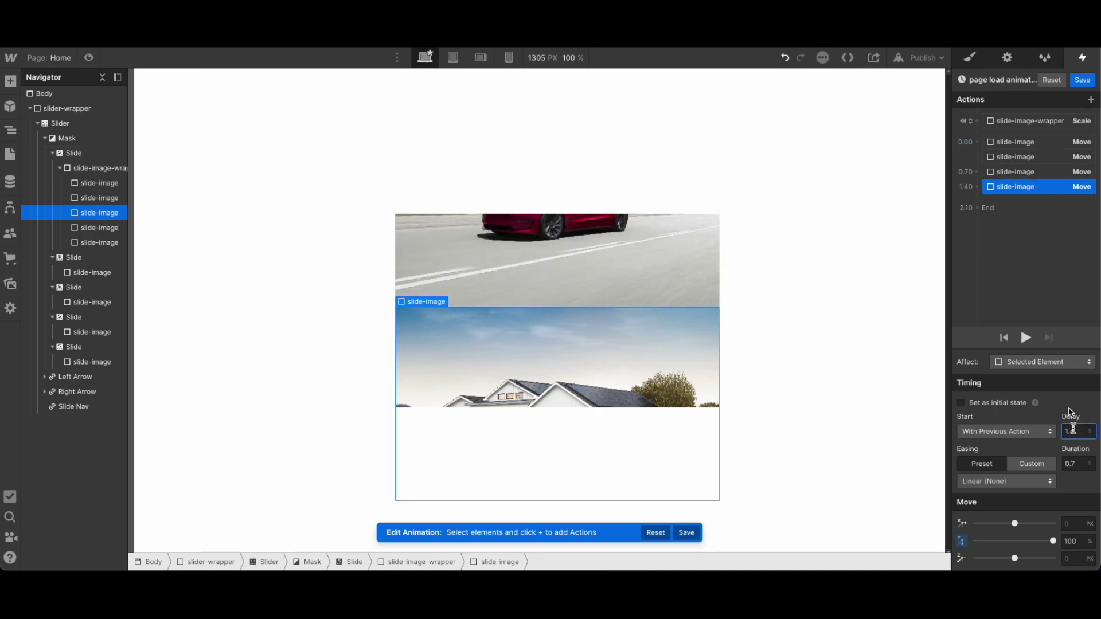
- Set the delay of the second slide-image's Move action to 2.1 s and save the animation
left_click(1017, 157)
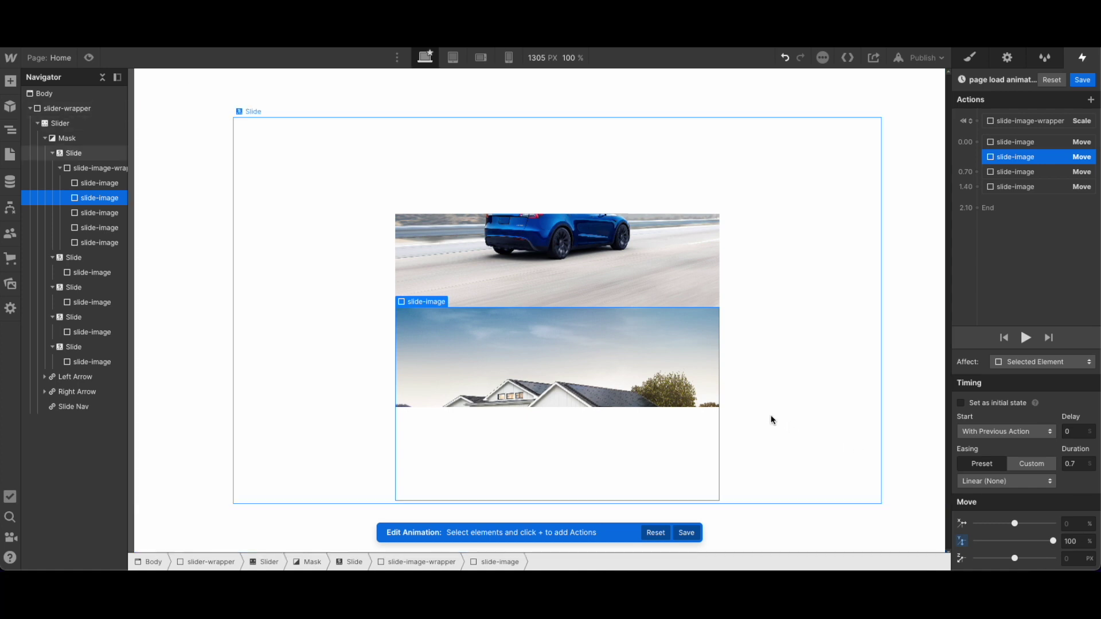
left_click(1072, 433)
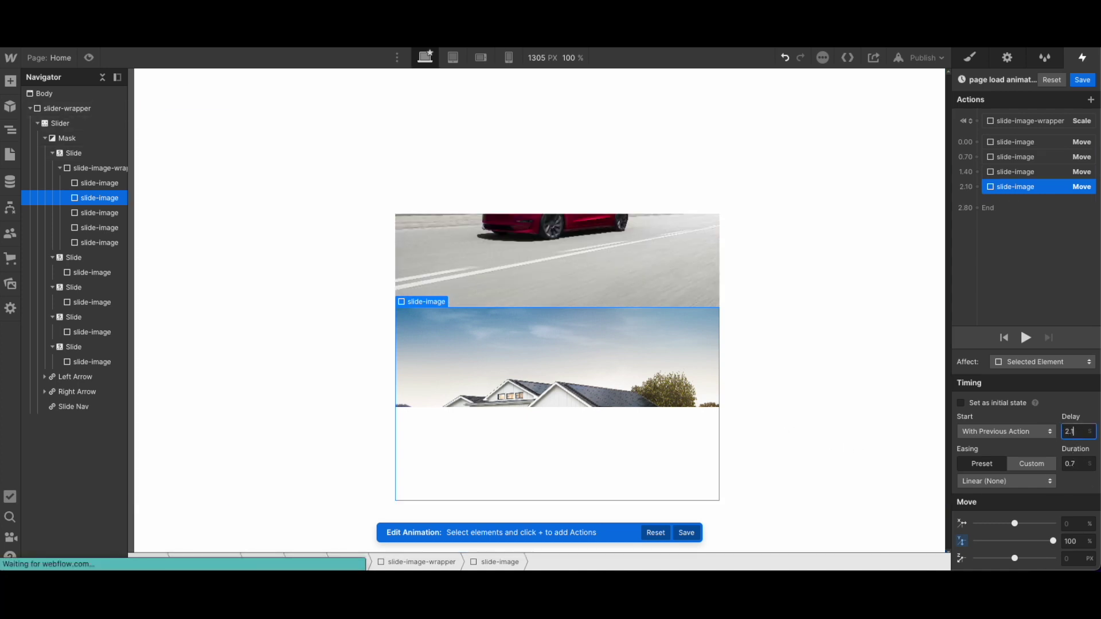
left_click(1082, 80)
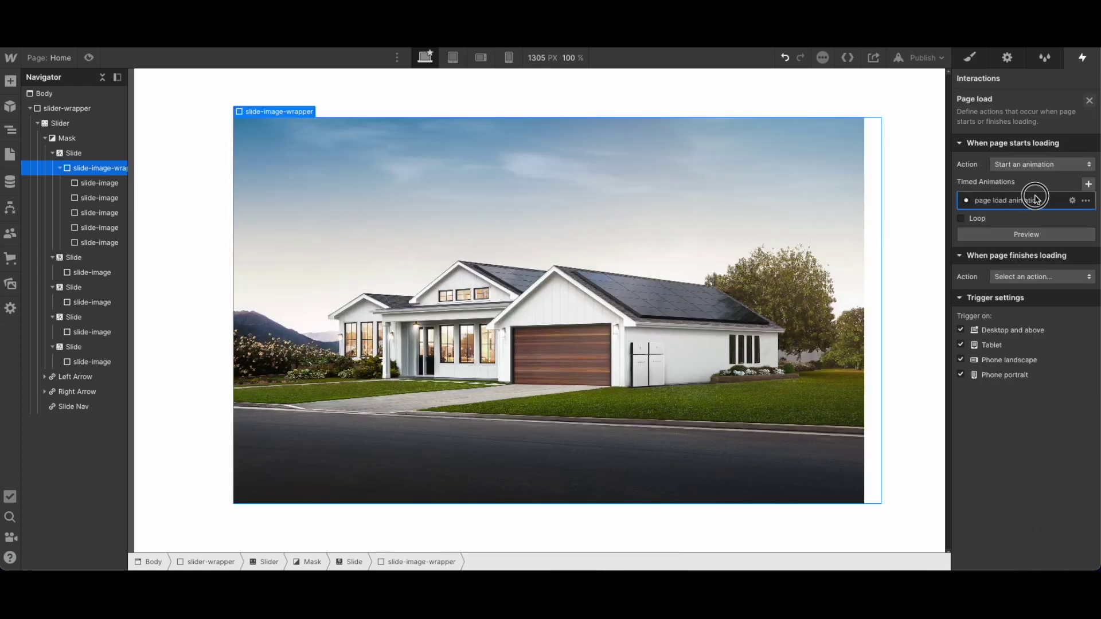
- Reopen the page load animation and play it to check the order and timing of the staggered image moves
left_click(1027, 200)
left_click(1026, 157)
left_click(1024, 187)
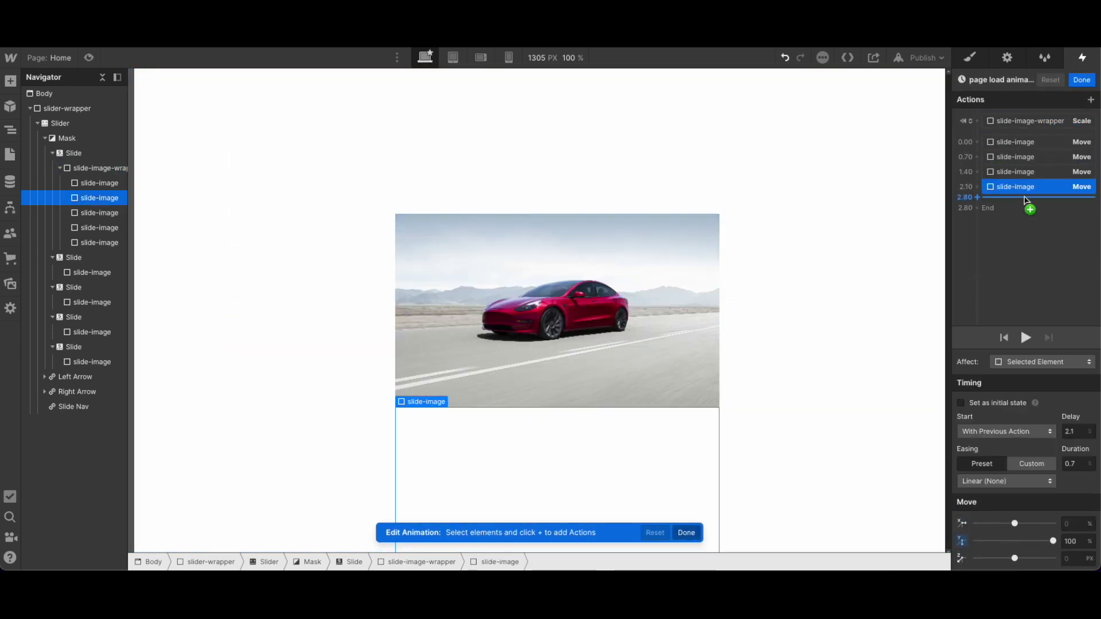
left_click(1026, 339)
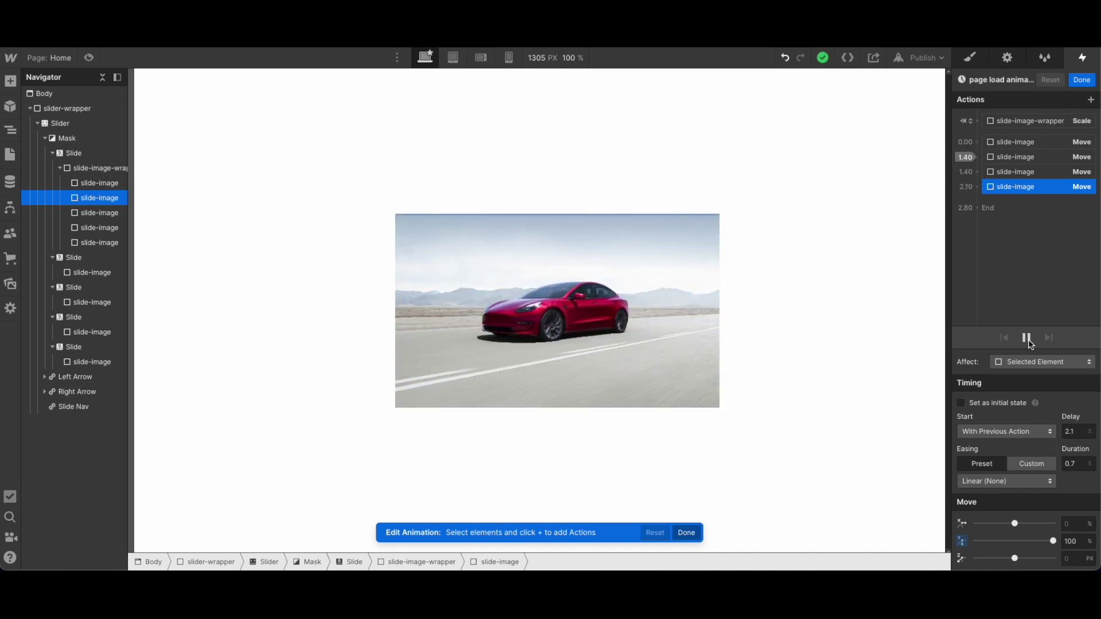
left_click(1028, 340)
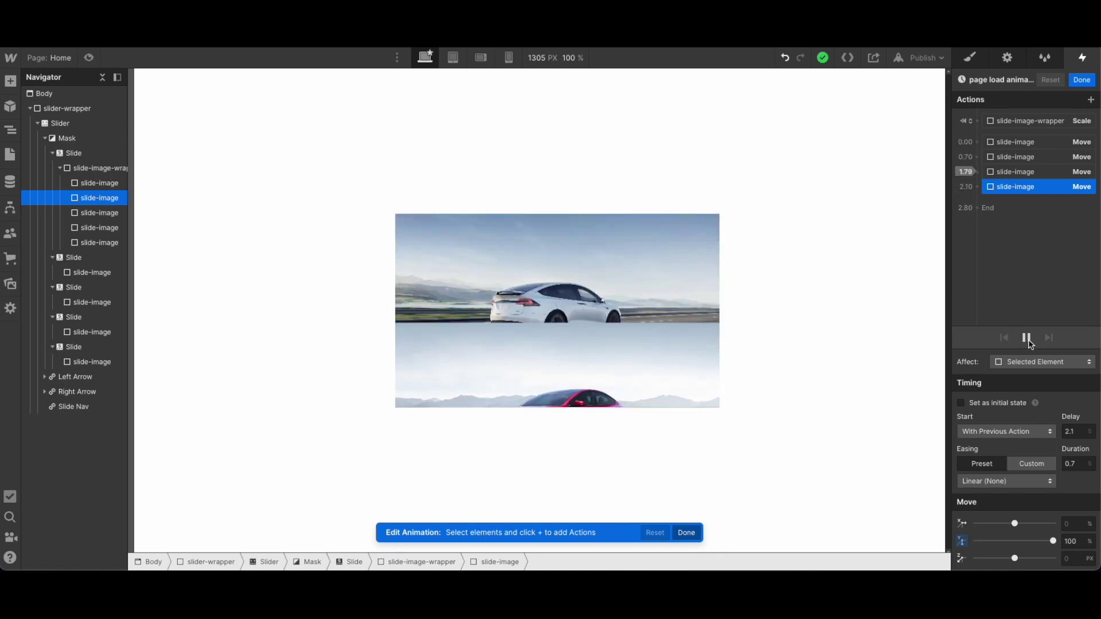
- Replace the background image of the third slide-image in slide-image-wrapper with modelS.jpeg
left_click(970, 58)
left_click(114, 228)
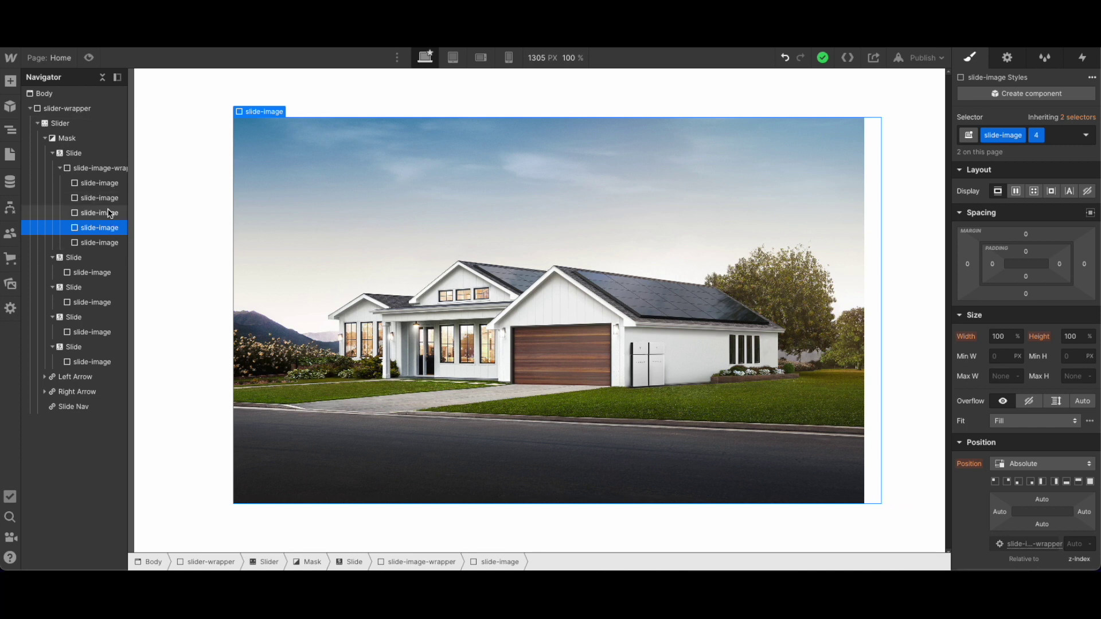
left_click(110, 214)
scroll(980, 434, "down", 10)
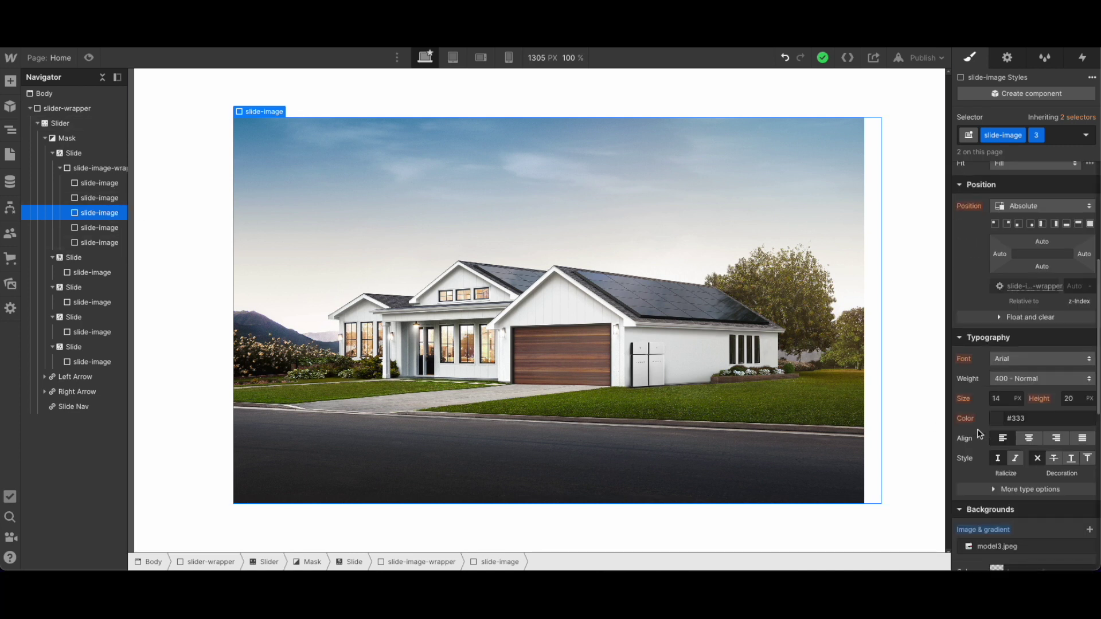
left_click(1005, 231)
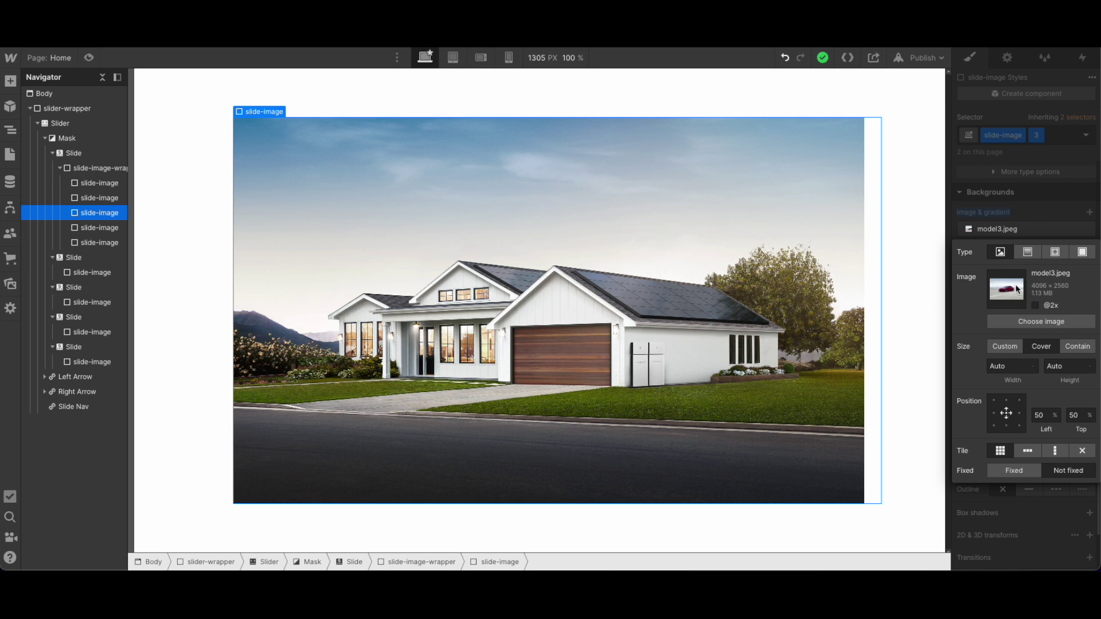
left_click(1031, 330)
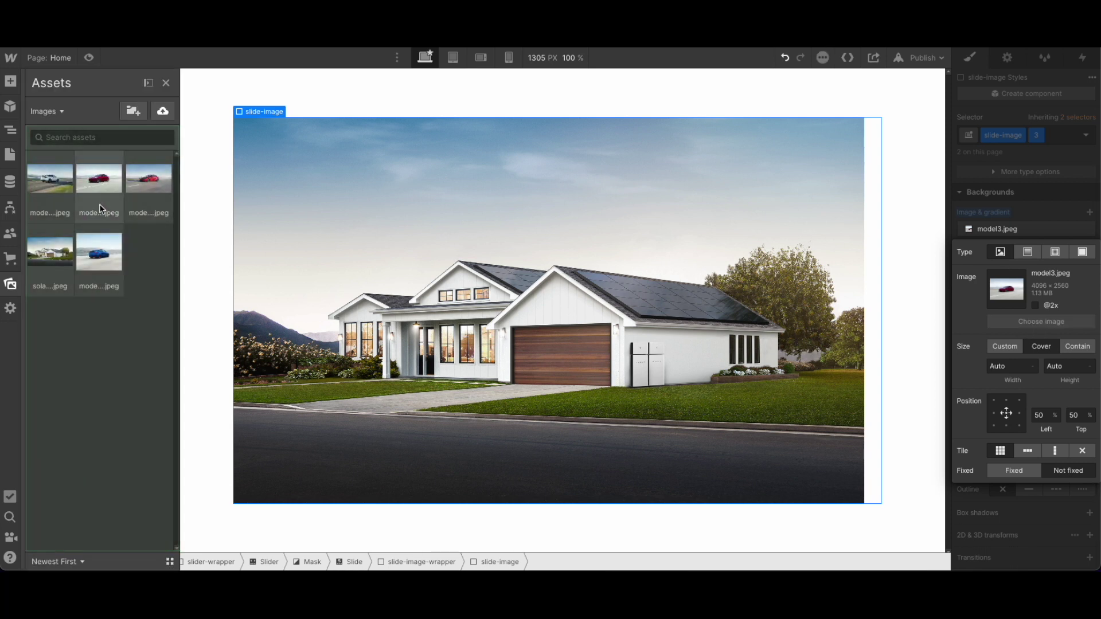
left_click(95, 195)
key("Escape")
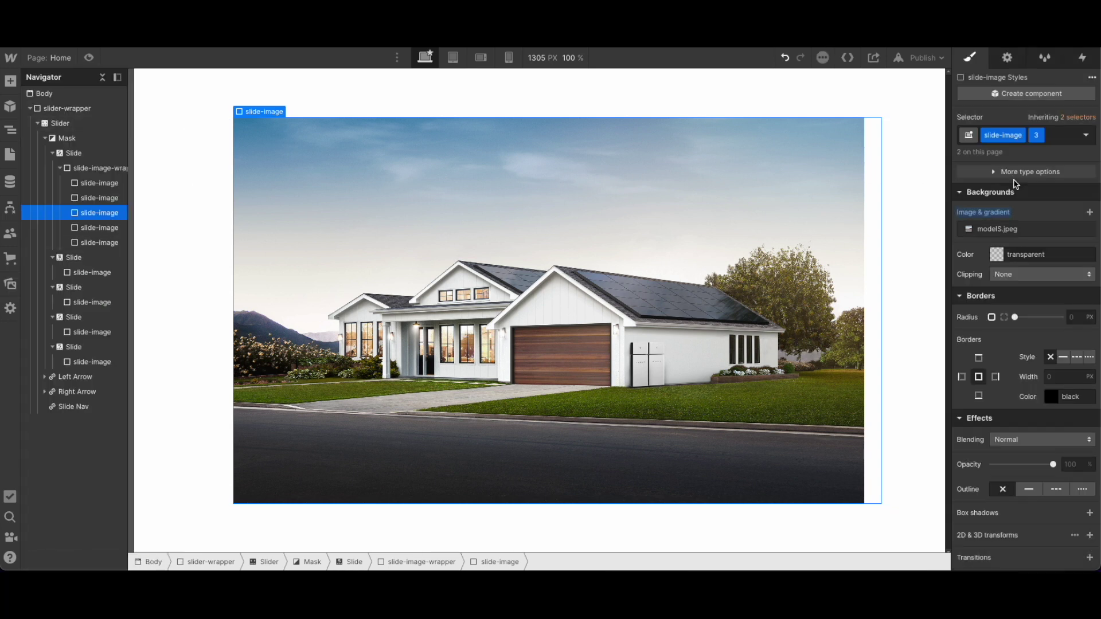
- Preview the page load animation with the replaced background image
key("h")
left_click(993, 246)
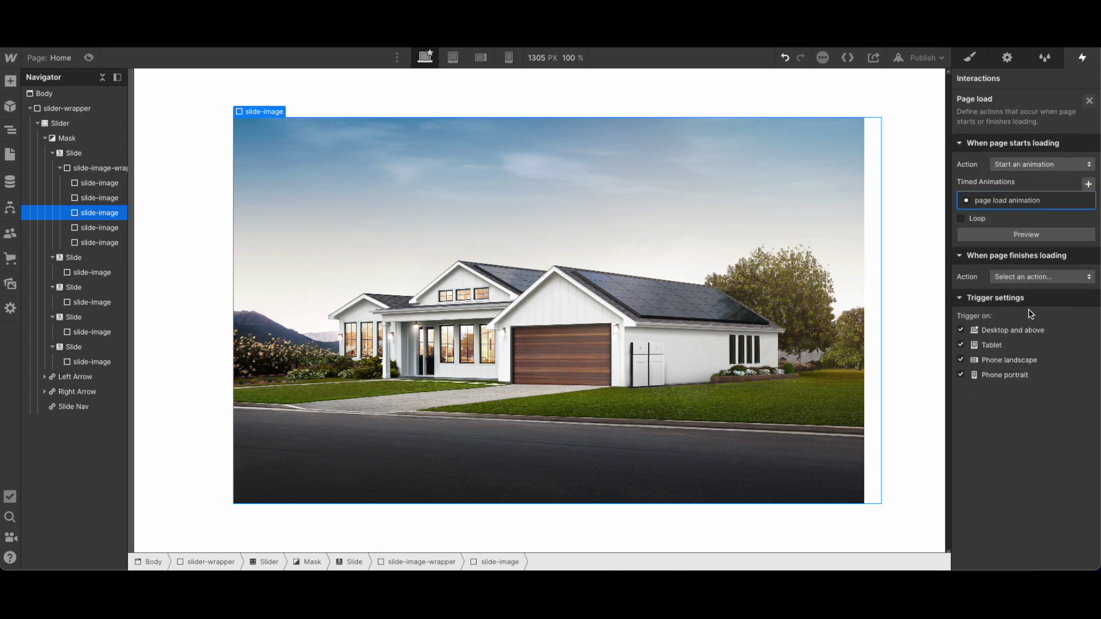
left_click(1022, 235)
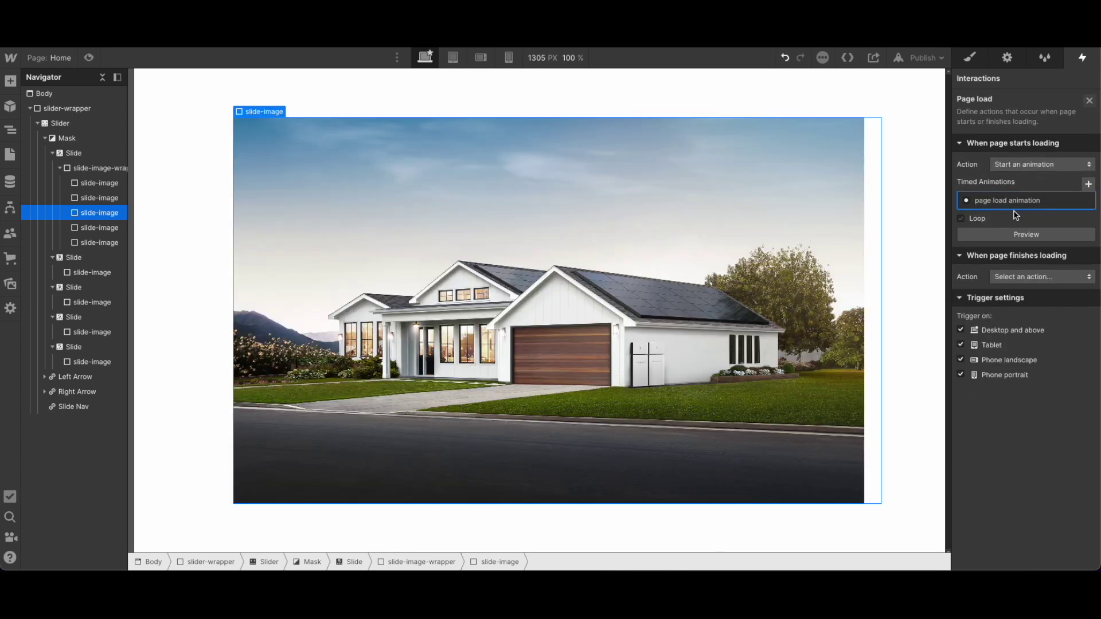
- Try the Out Quad easing on all four slide-image Move actions and play the animation
left_click(1014, 201)
left_click_drag(1012, 185, 1011, 209)
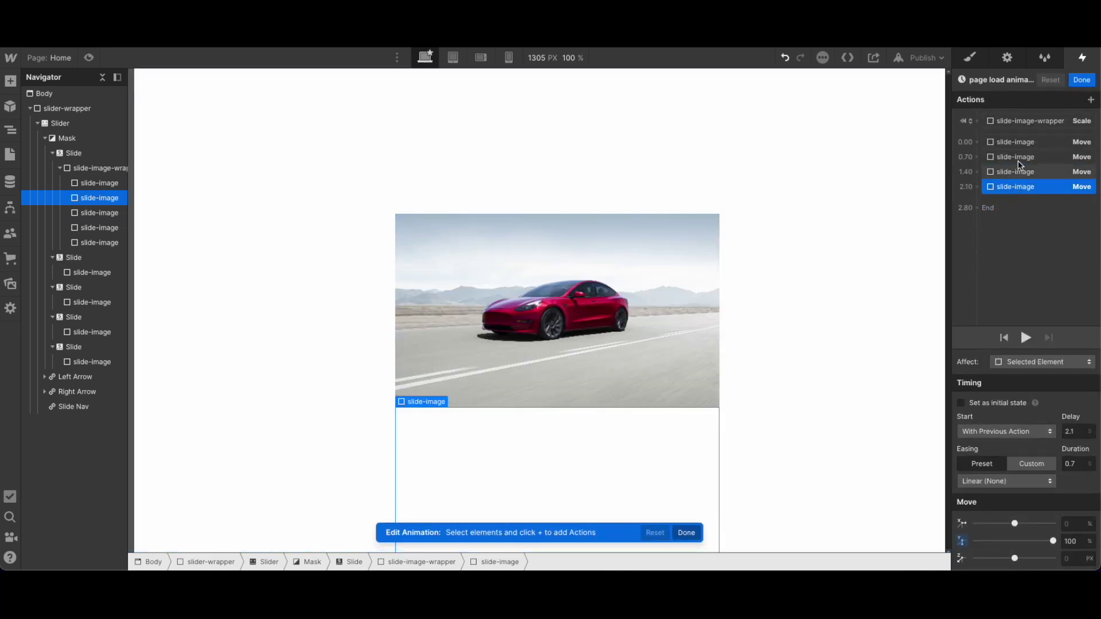
left_click(1015, 146, "shift")
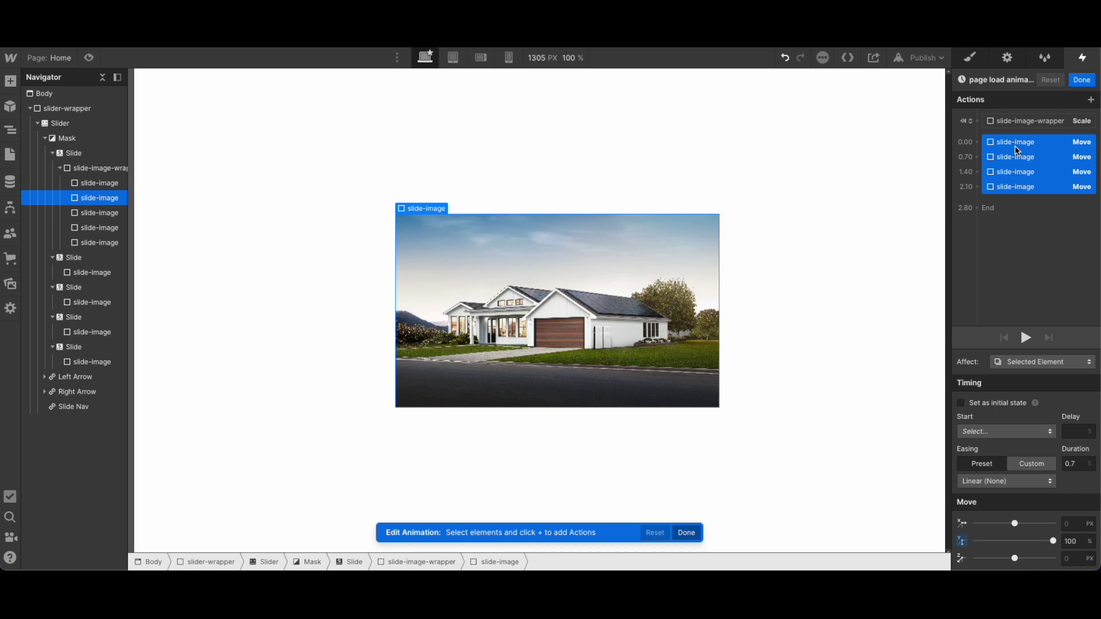
left_click(989, 485)
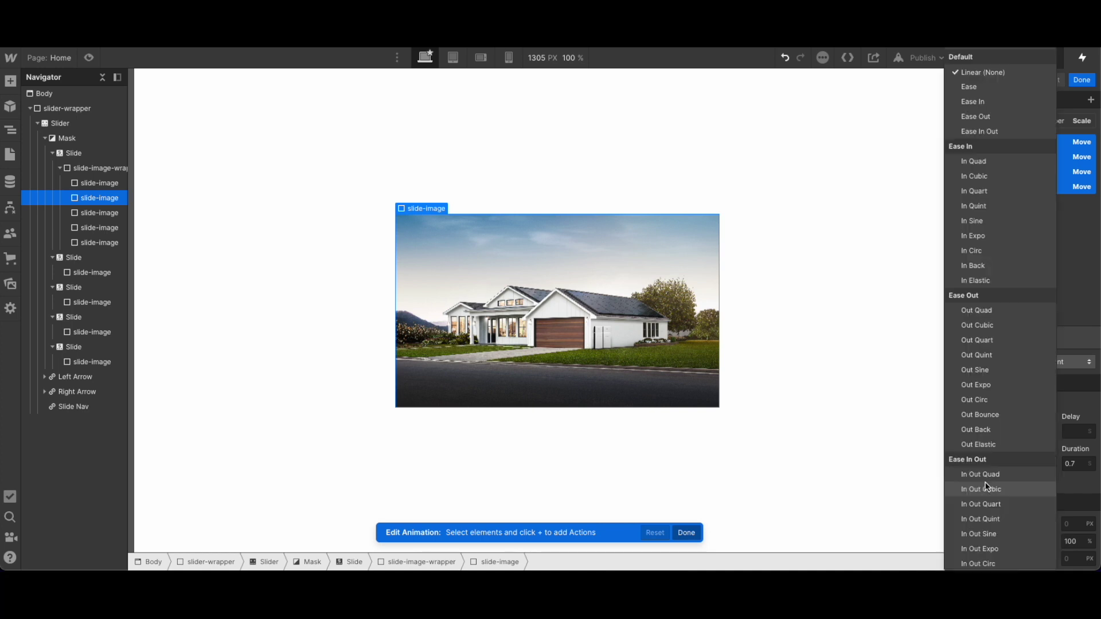
left_click(994, 310)
left_click(1025, 339)
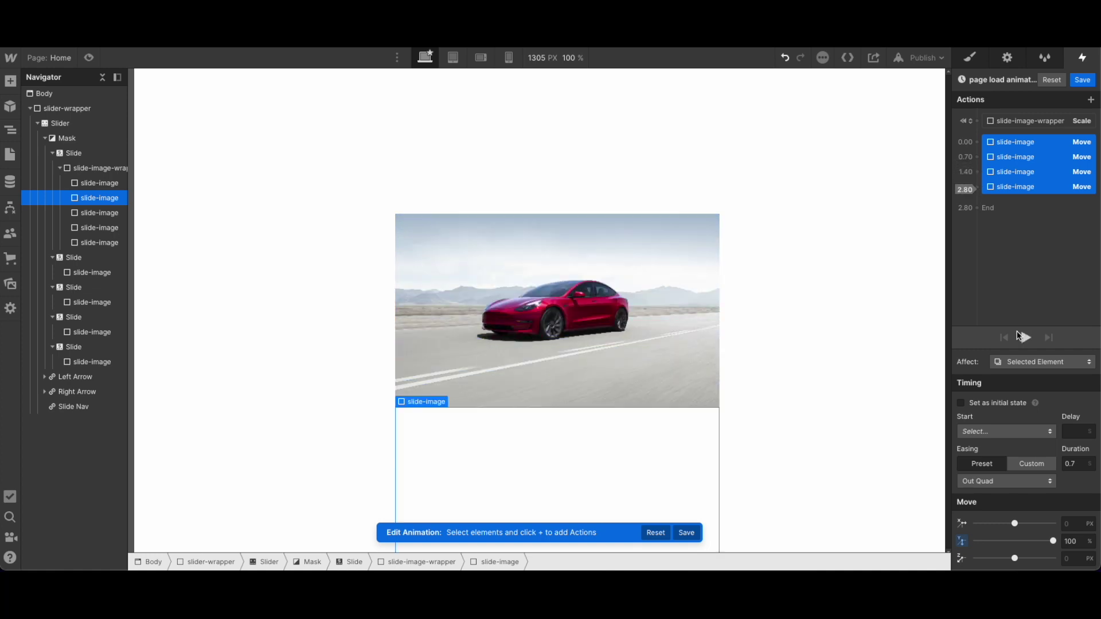
- Set the easing of all four slide-image Move actions to Out Cubic and play the animation
left_click(1005, 481)
left_click(1010, 324)
left_click(1027, 339)
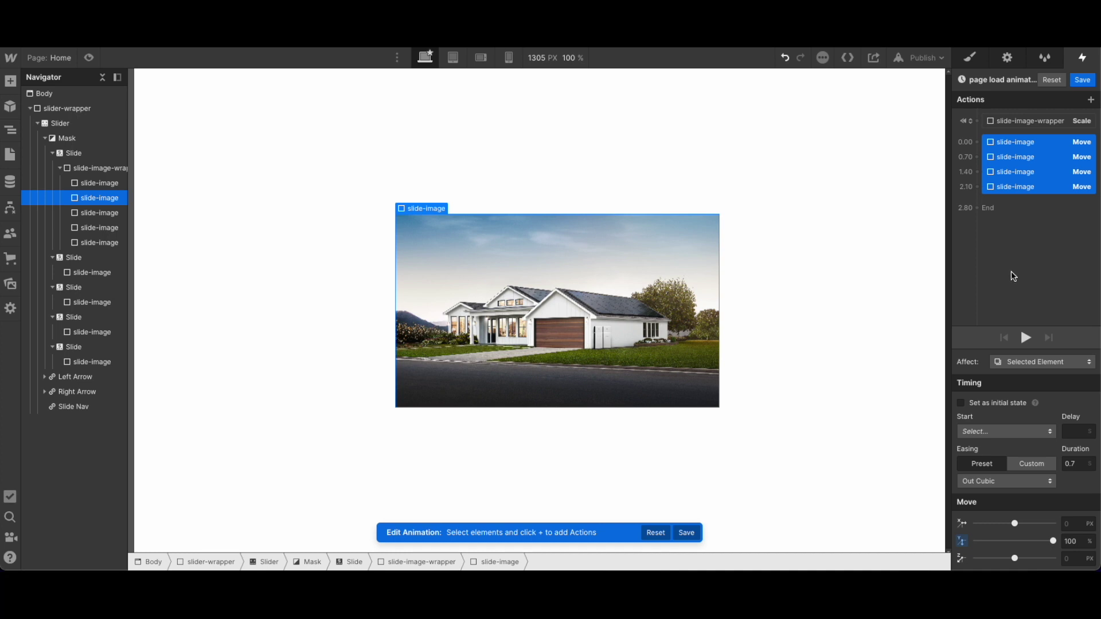
left_click(1009, 187)
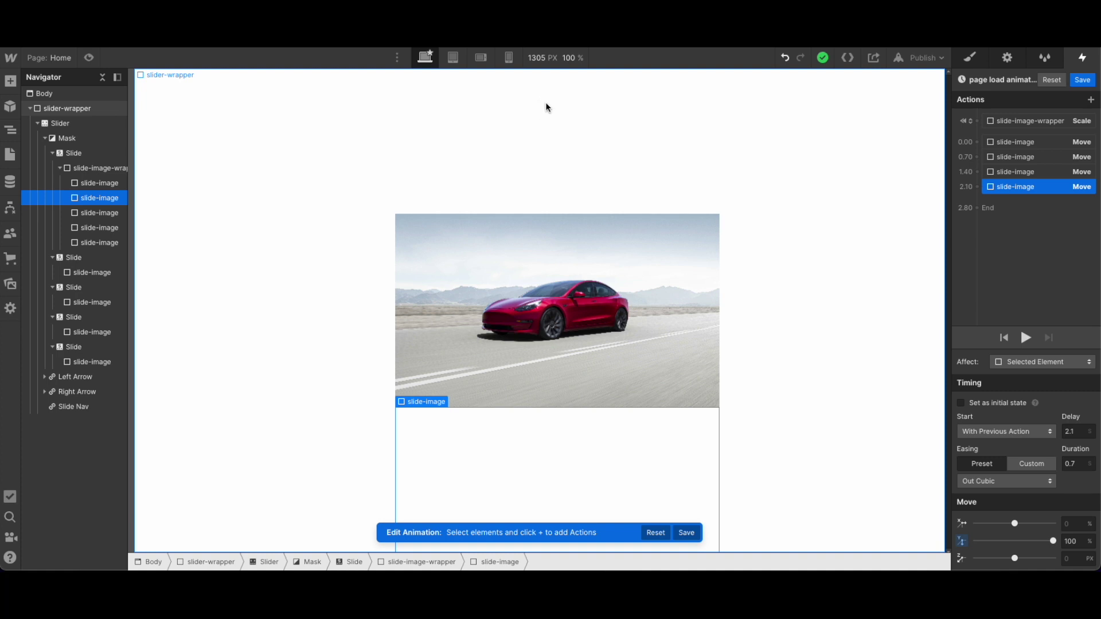
- Add a Scale action of 1 for slide-image-wrapper after the slide-image Move actions in the page load animation
left_click(109, 167)
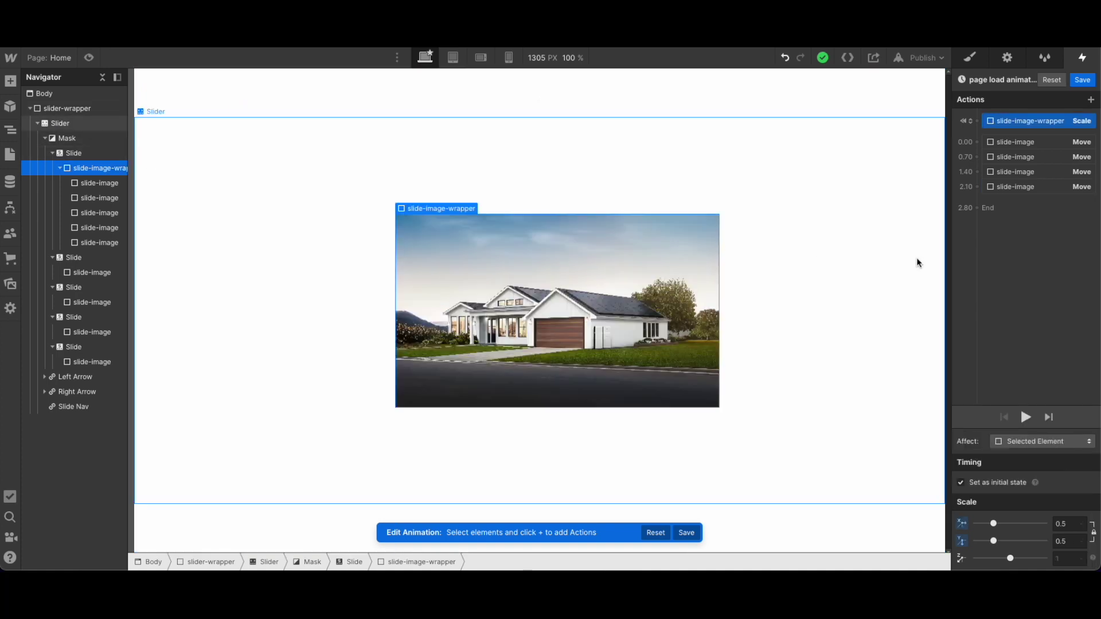
left_click(982, 209)
left_click(982, 259)
left_click(1064, 525)
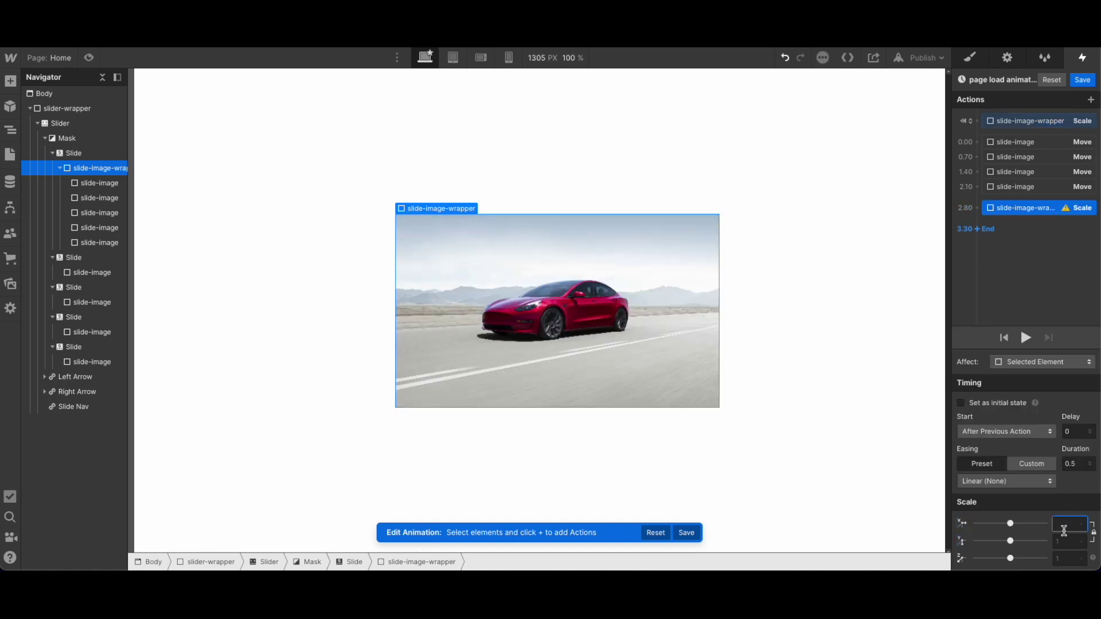
type("1")
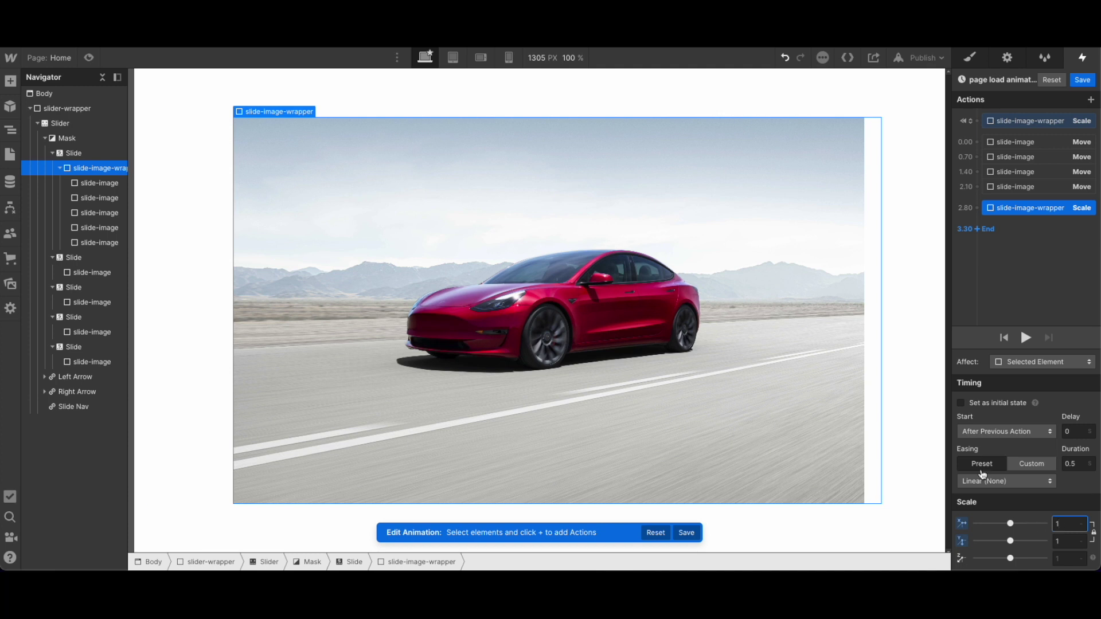
- Add a Scale action of 1.7 for the first slide-image, starting with the wrapper's final Scale action, and play the animation
left_click(111, 184)
left_click(969, 213)
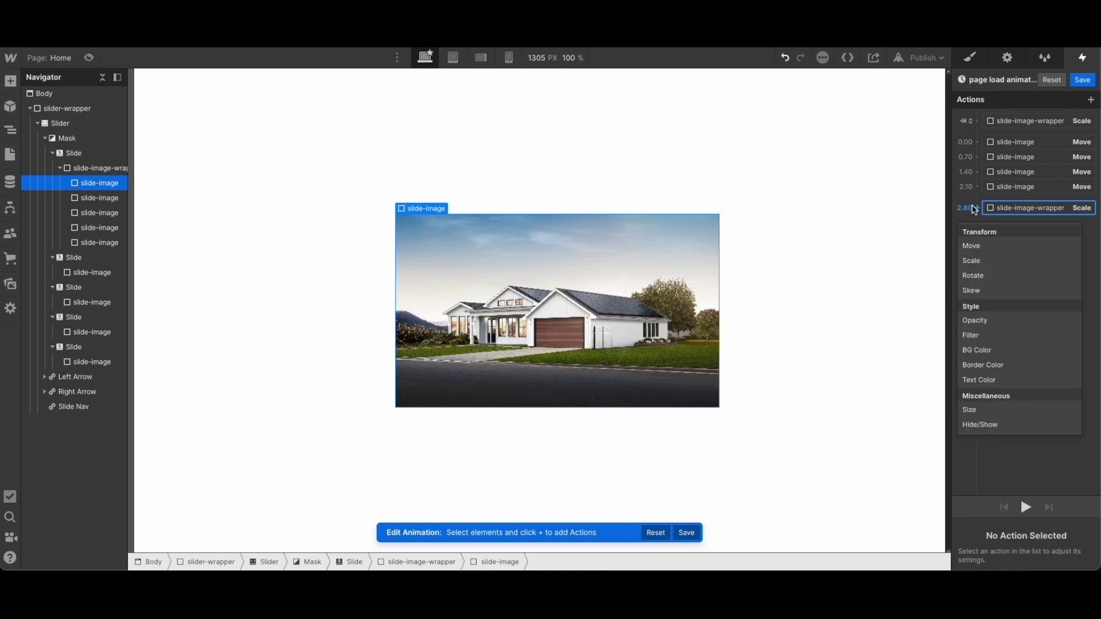
left_click(975, 261)
left_click(1061, 520)
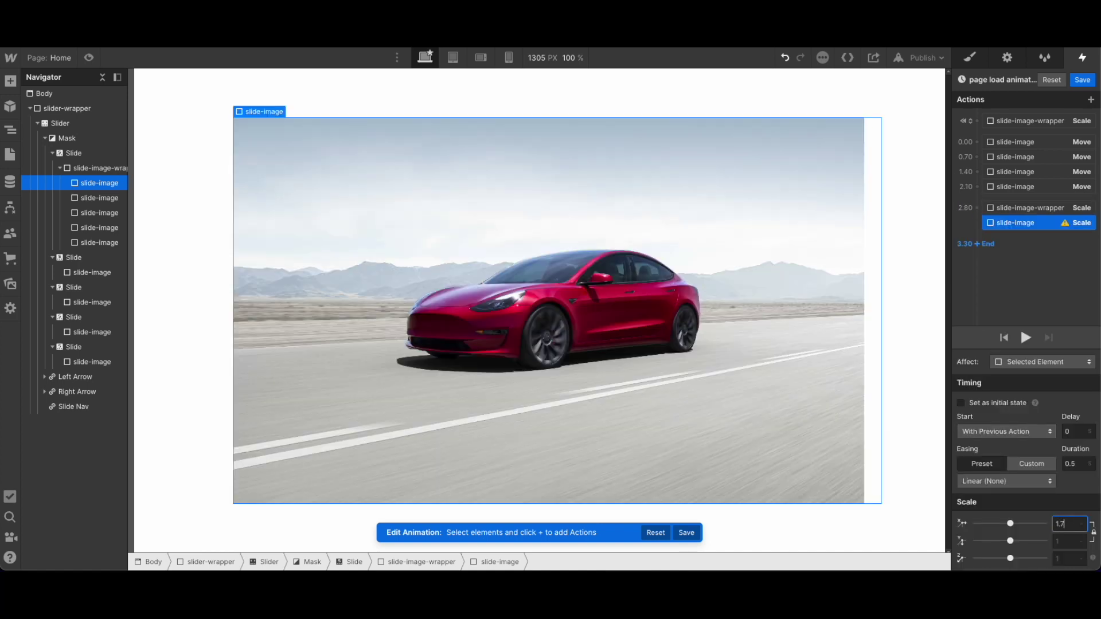
key("Return")
left_click(1027, 337)
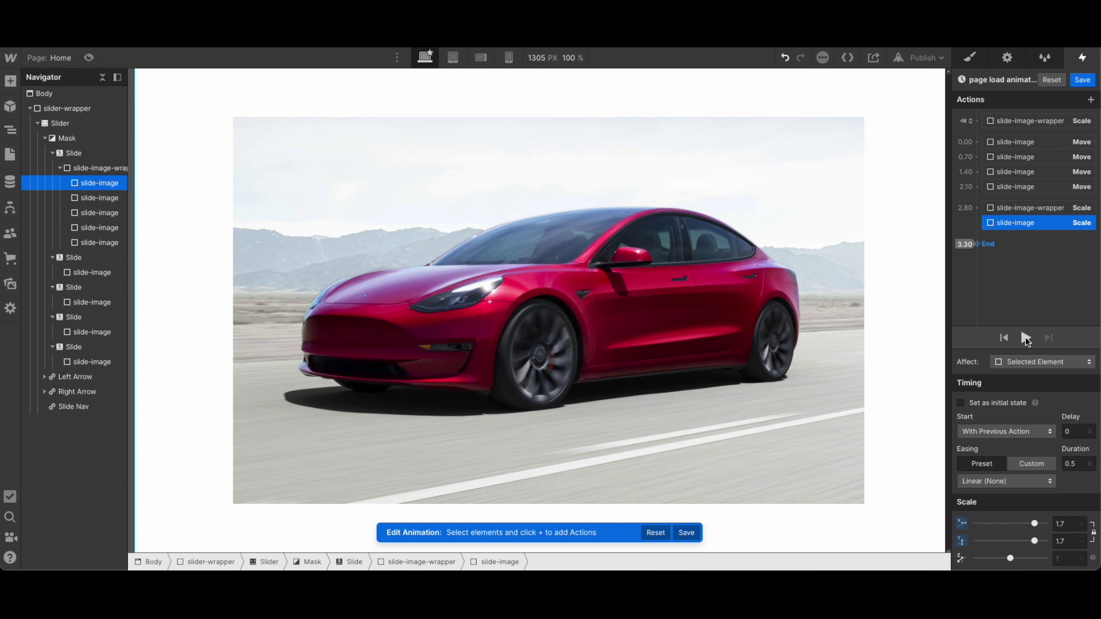
- Set the easing of the two final Scale actions to Ease In and save the page load animation
left_click(1028, 207)
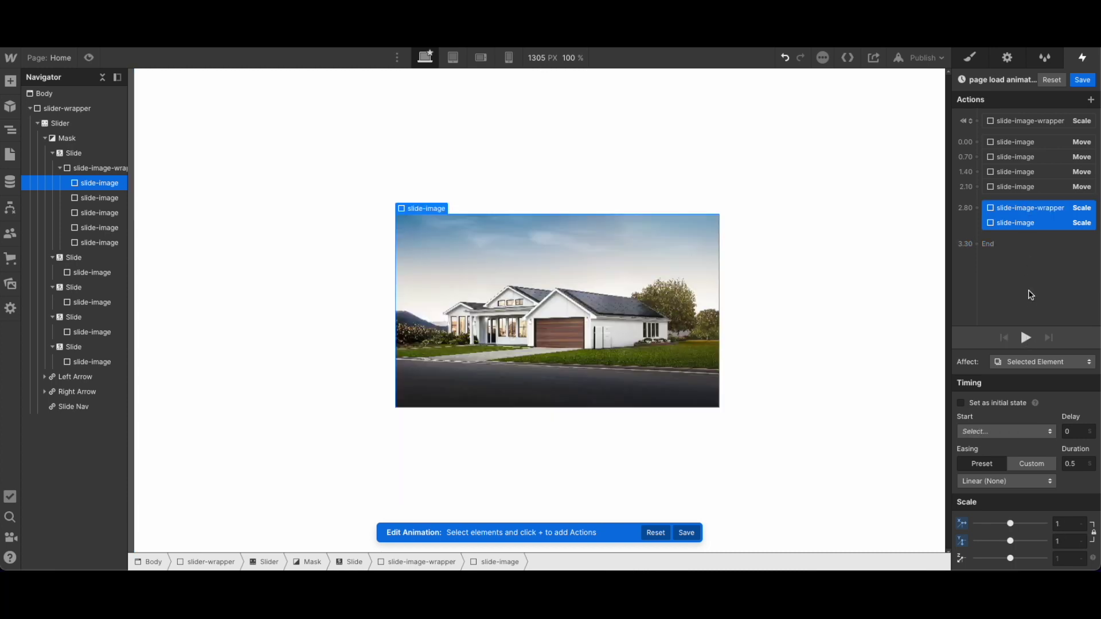
left_click(1021, 481)
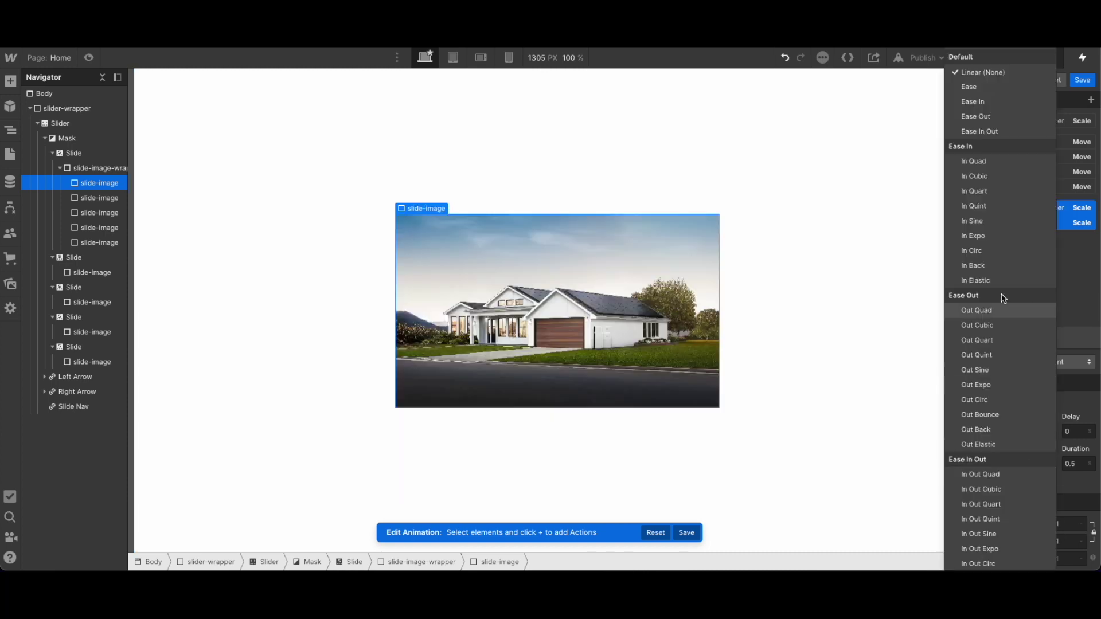
left_click(974, 101)
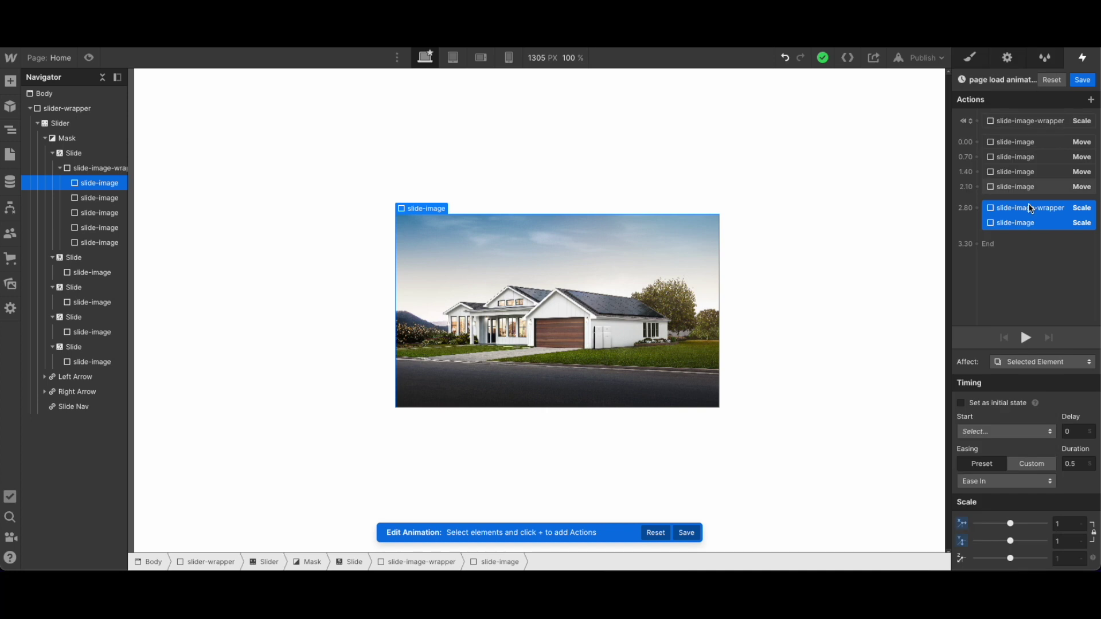
left_click(1027, 338)
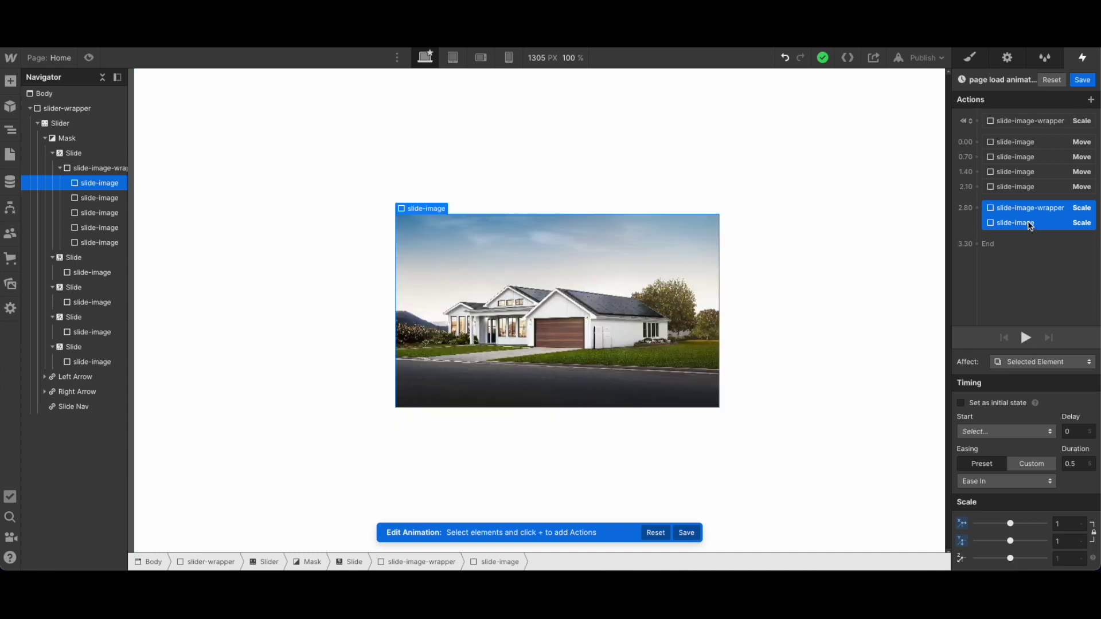
left_click(1031, 226)
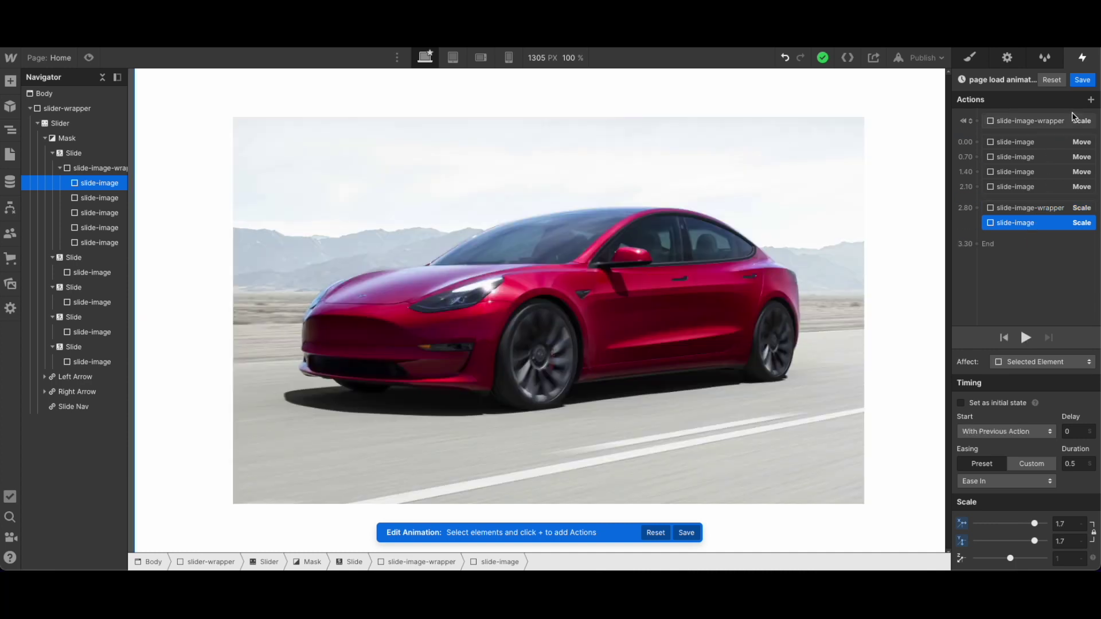
left_click(1083, 80)
- Check the background image of the second slide's slide-image and preview the page load animation
left_click(970, 58)
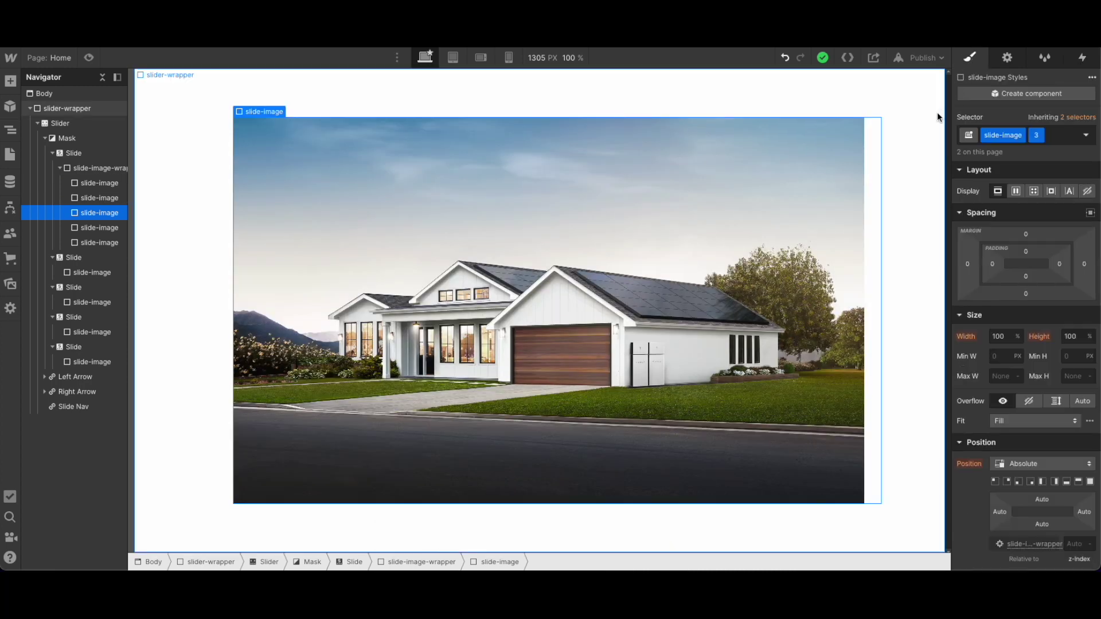
left_click(81, 260)
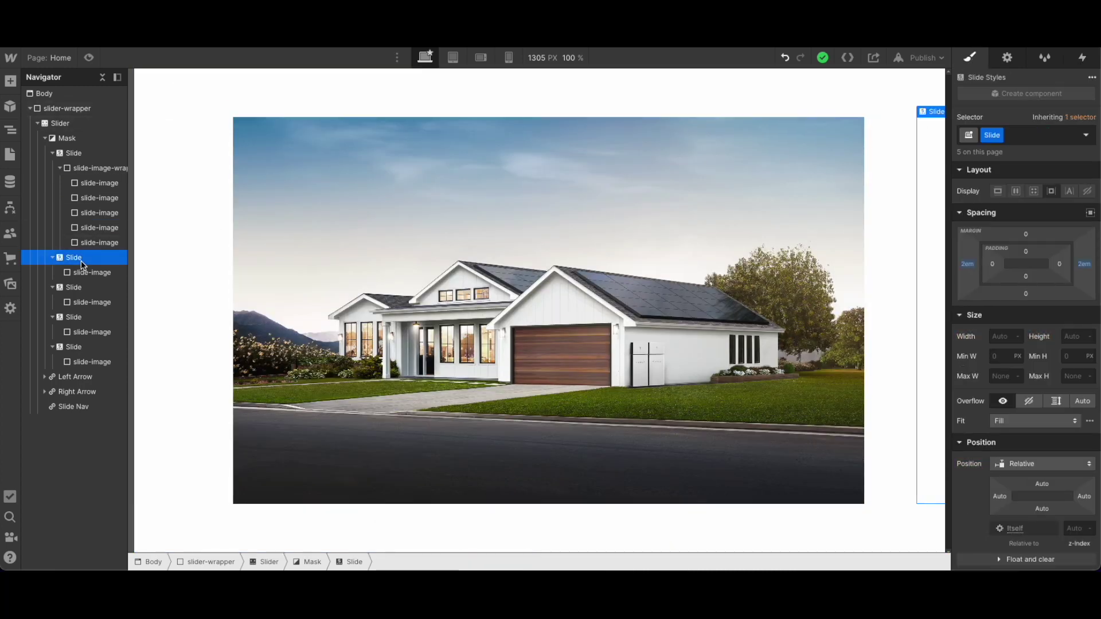
left_click(89, 271)
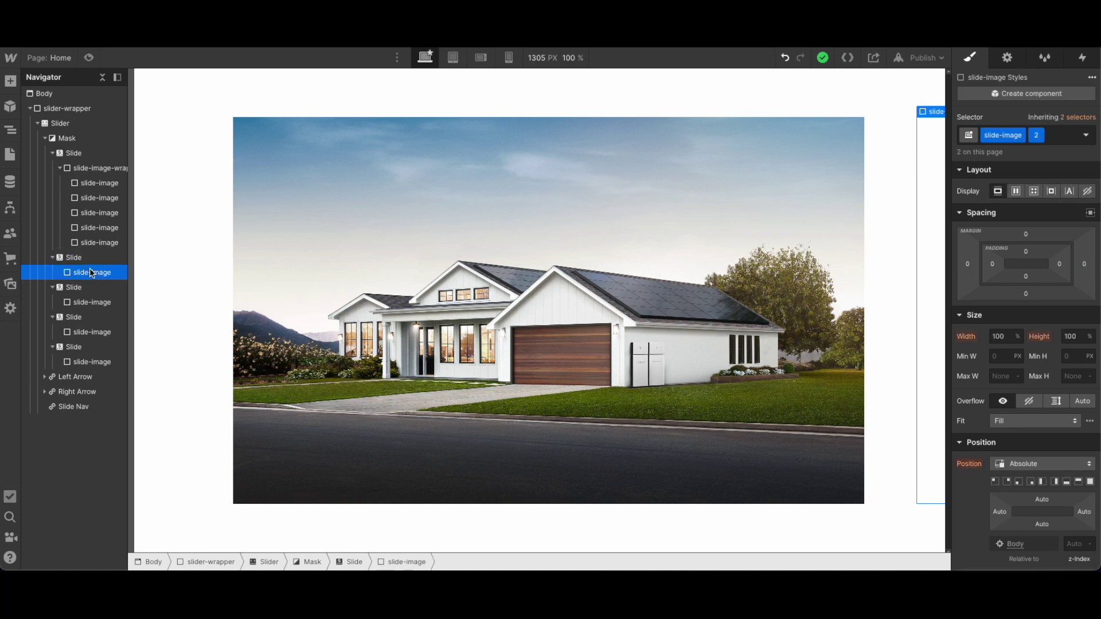
scroll(1067, 390, "down", 10)
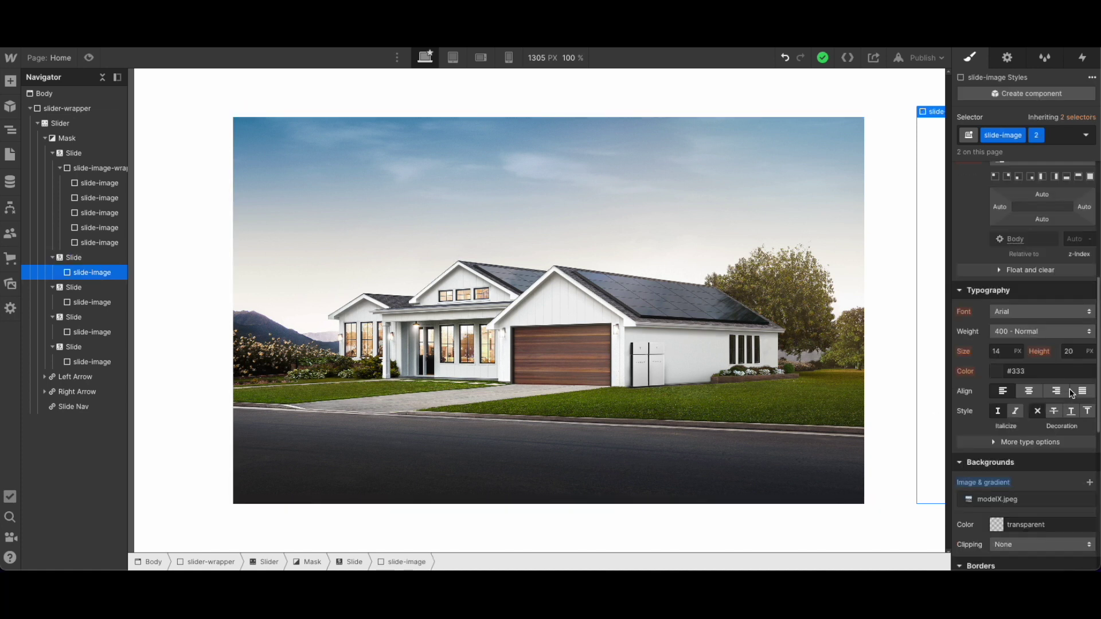
left_click(89, 57)
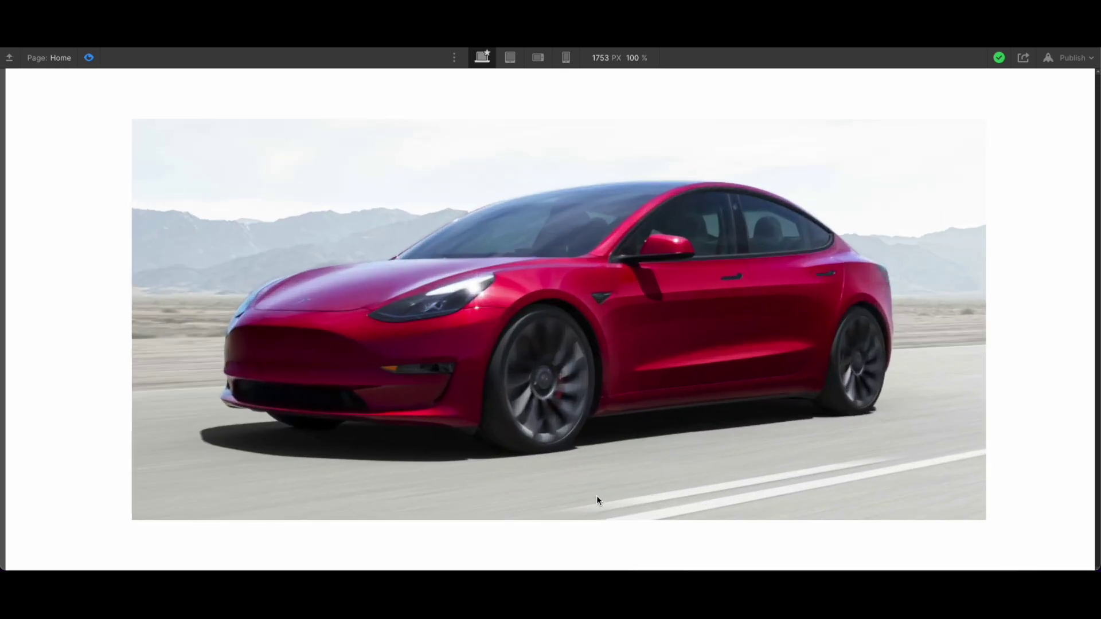
left_click(90, 58)
- Browse back and forth through the slides using the slider settings and preview the page
left_click(1008, 57)
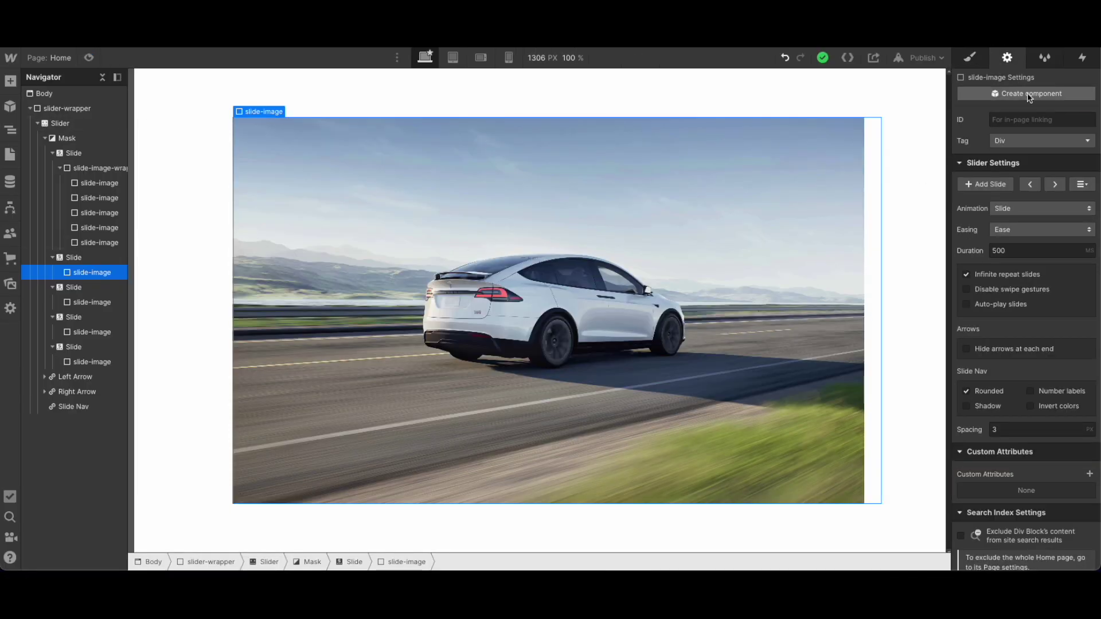
left_click(1055, 184)
left_click(1031, 184)
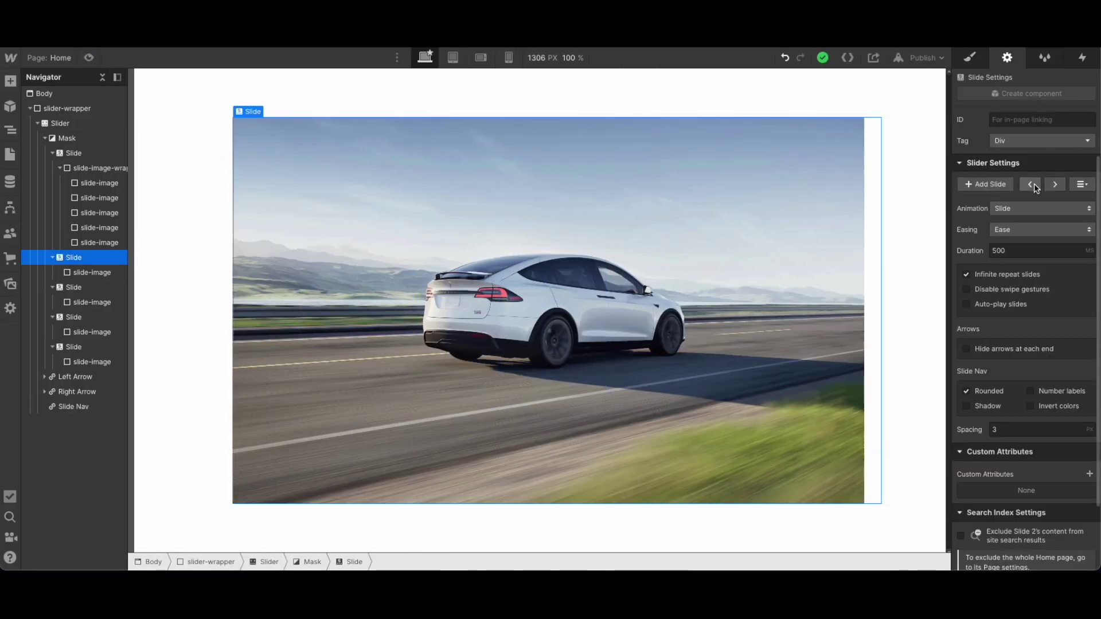
left_click(1036, 186)
left_click(1034, 184)
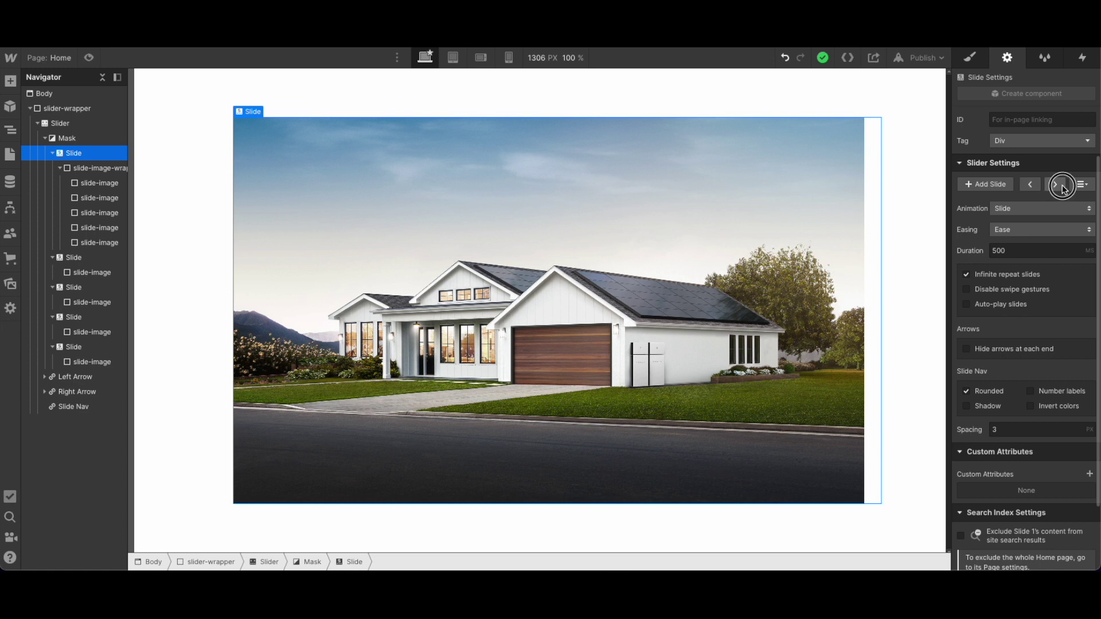
left_click(1035, 187)
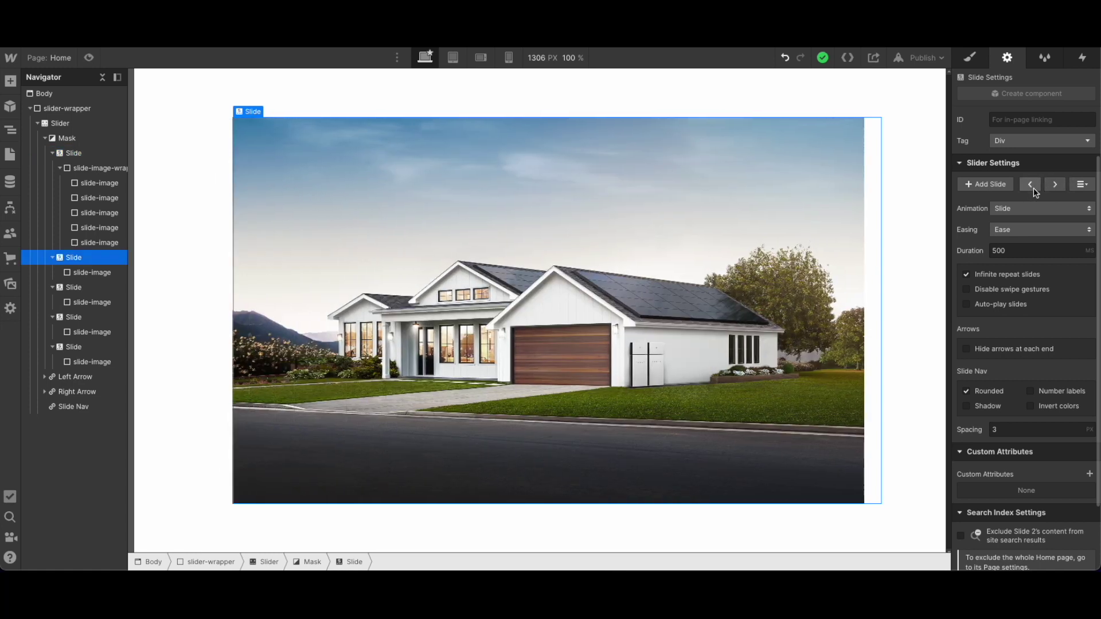
left_click(1055, 185)
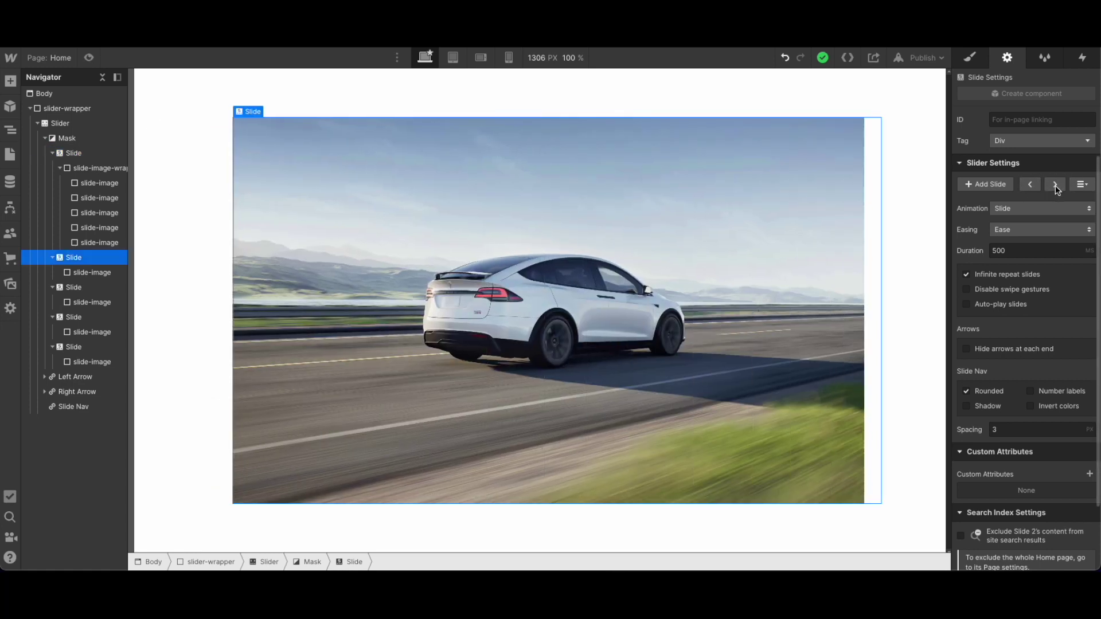
left_click(1056, 185)
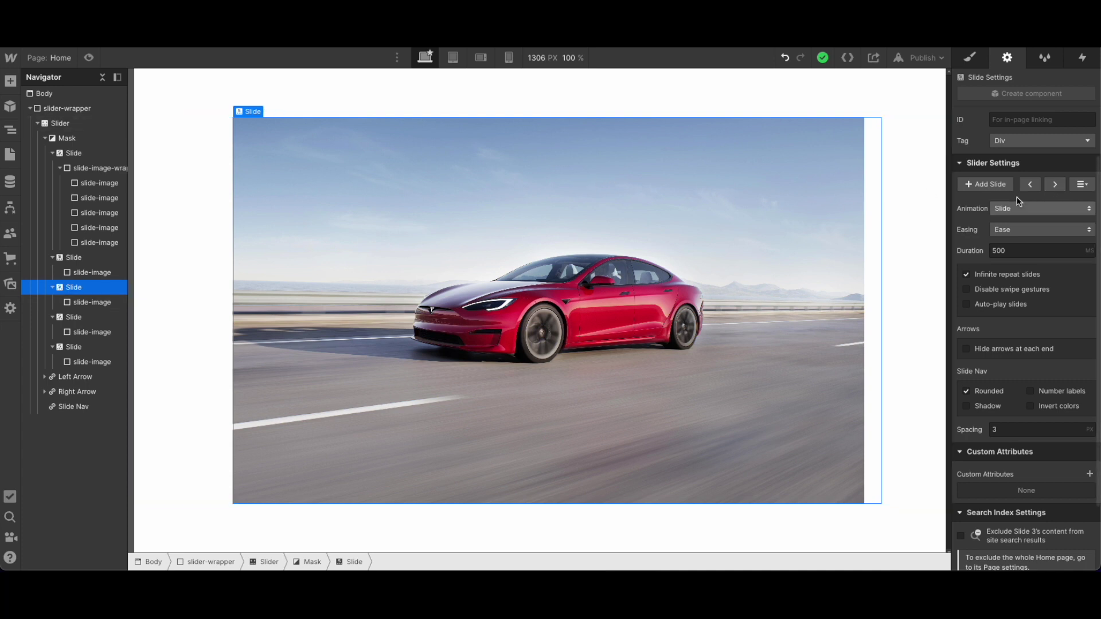
left_click(89, 59)
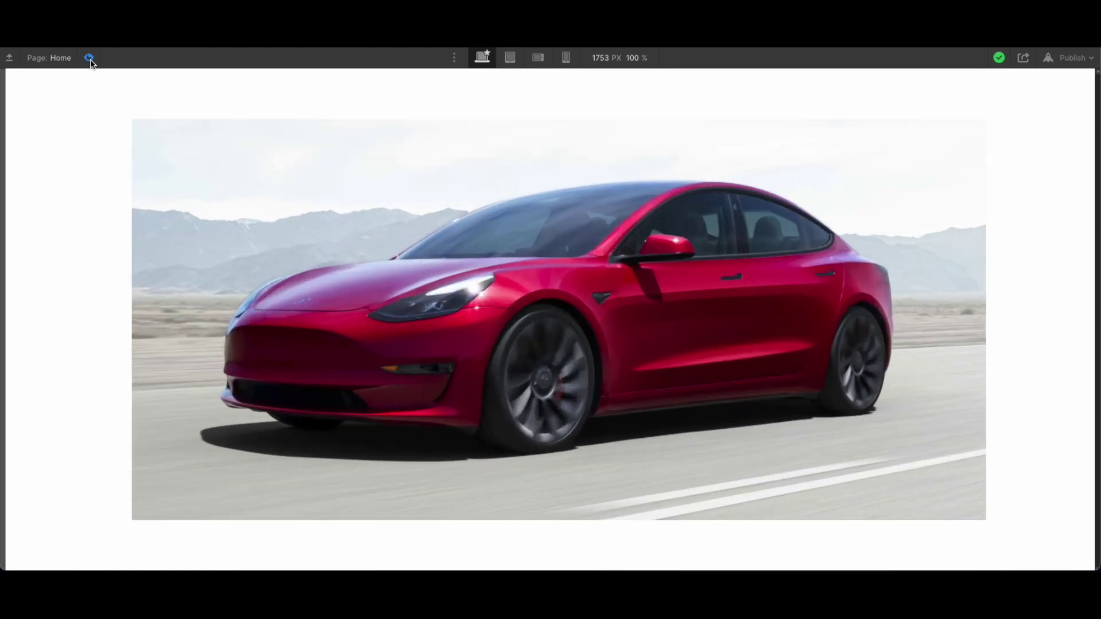
left_click(90, 59)
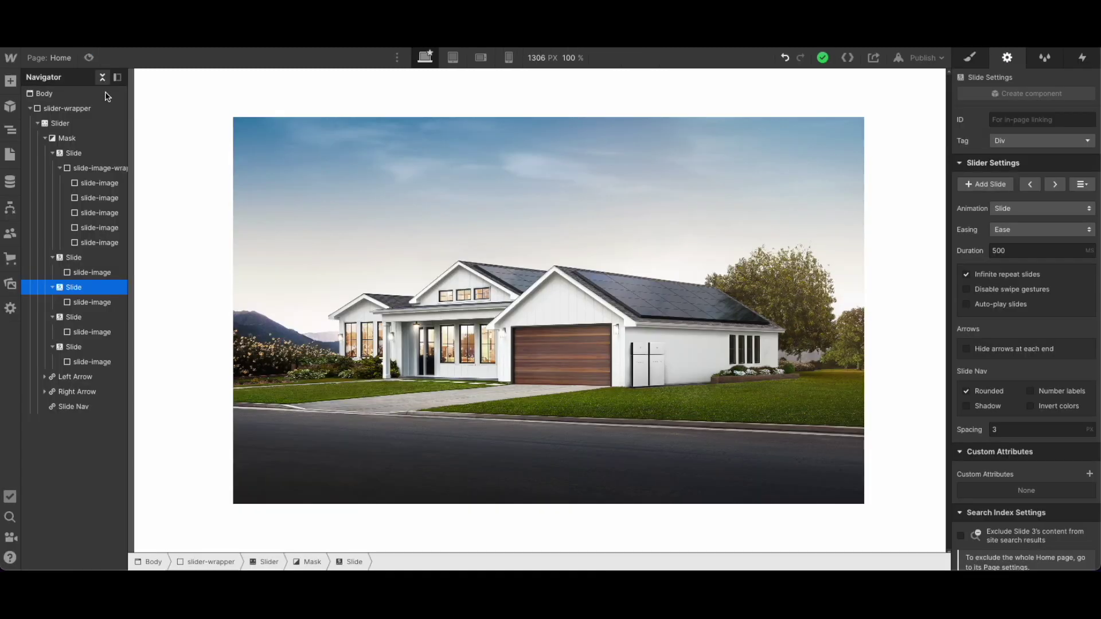
- Set the slider Mask's width to 60%
left_click(237, 142)
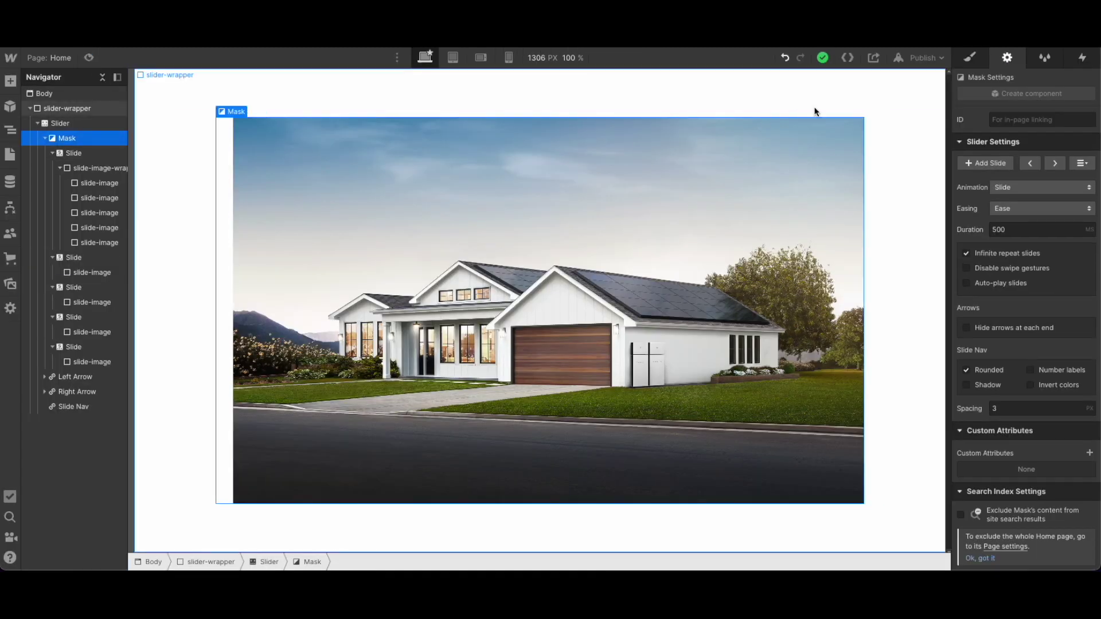
left_click(970, 57)
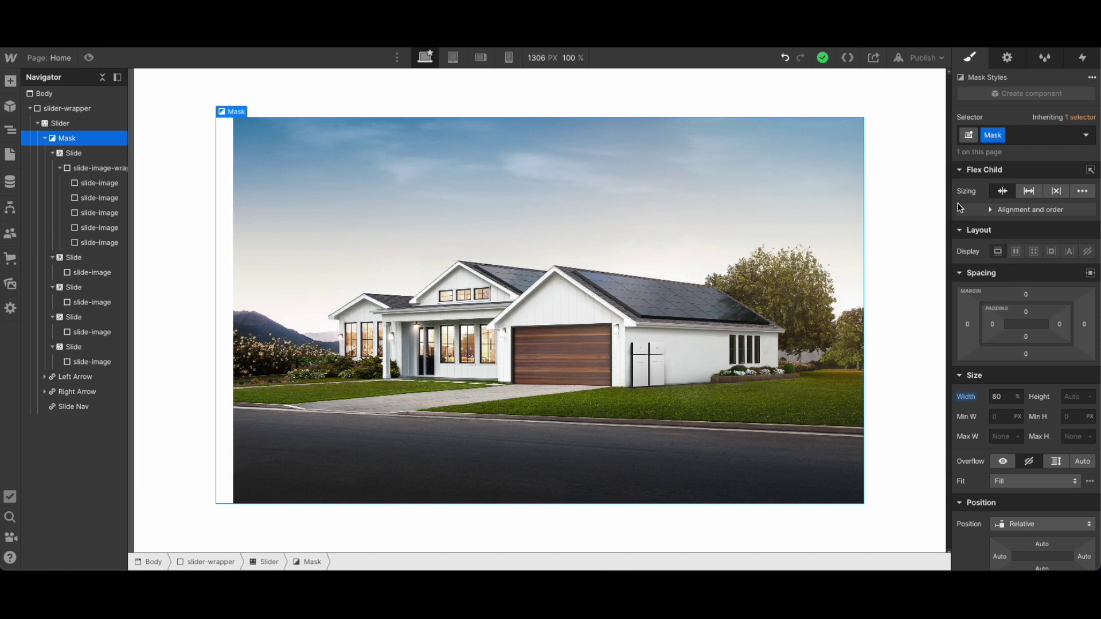
left_click(1006, 399)
type("60")
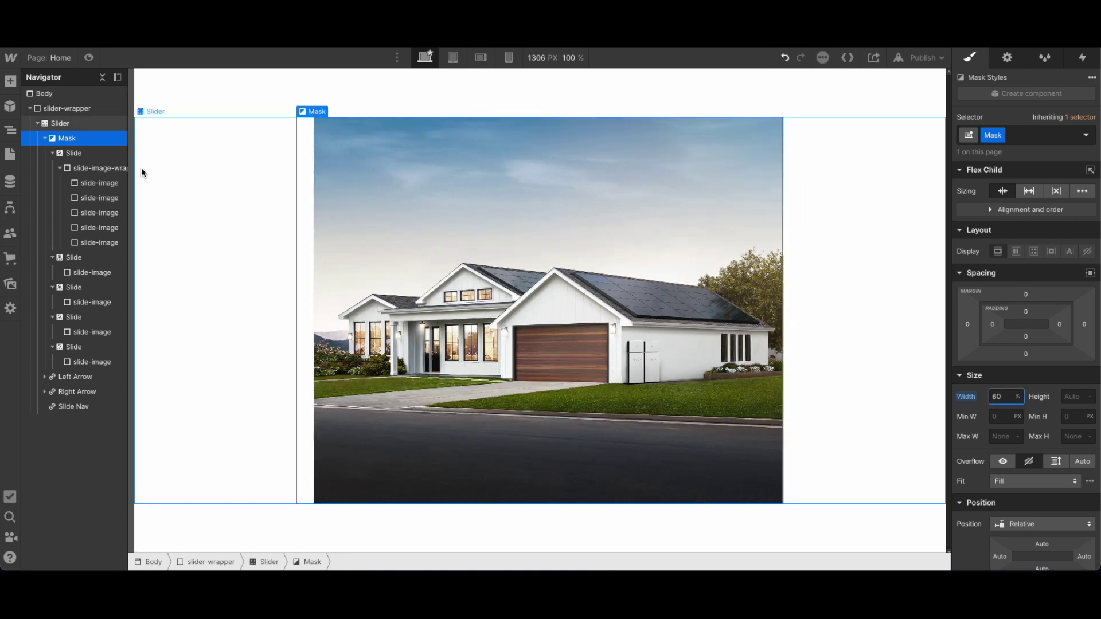
- Set the Mask's overflow to visible so neighbouring slides show beside the current one
left_click(109, 153)
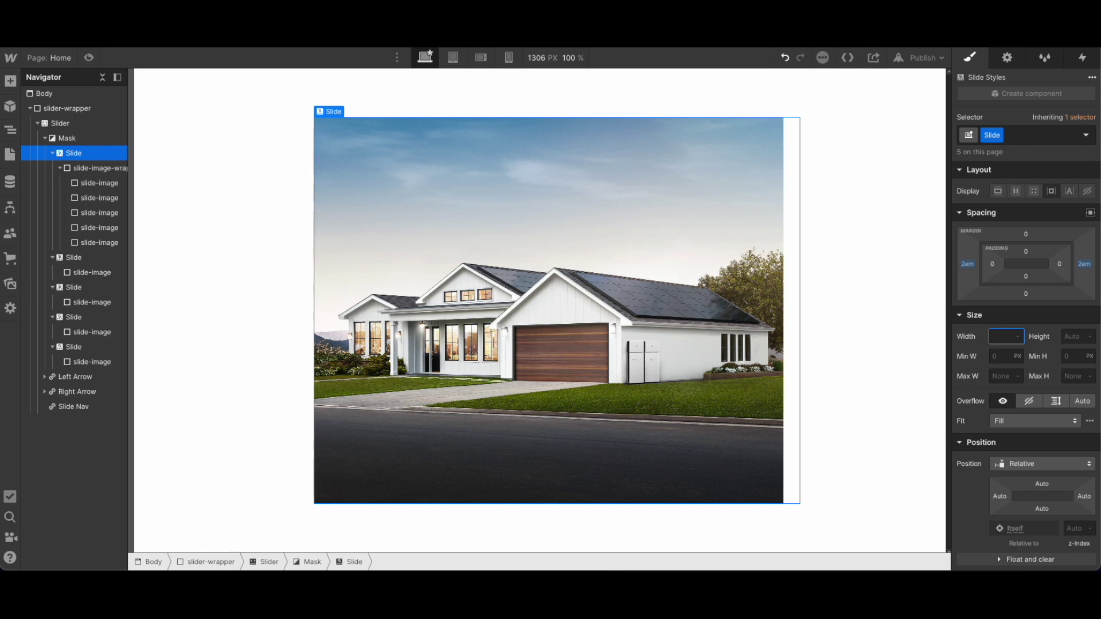
key("Escape")
left_click(67, 138)
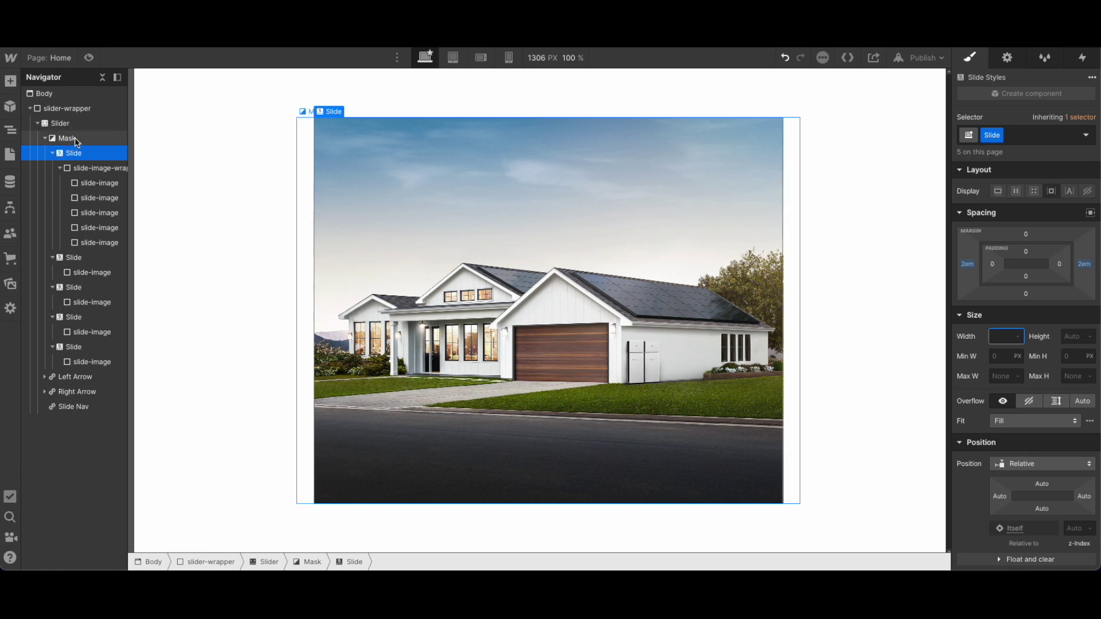
left_click(1001, 396)
left_click(1003, 462)
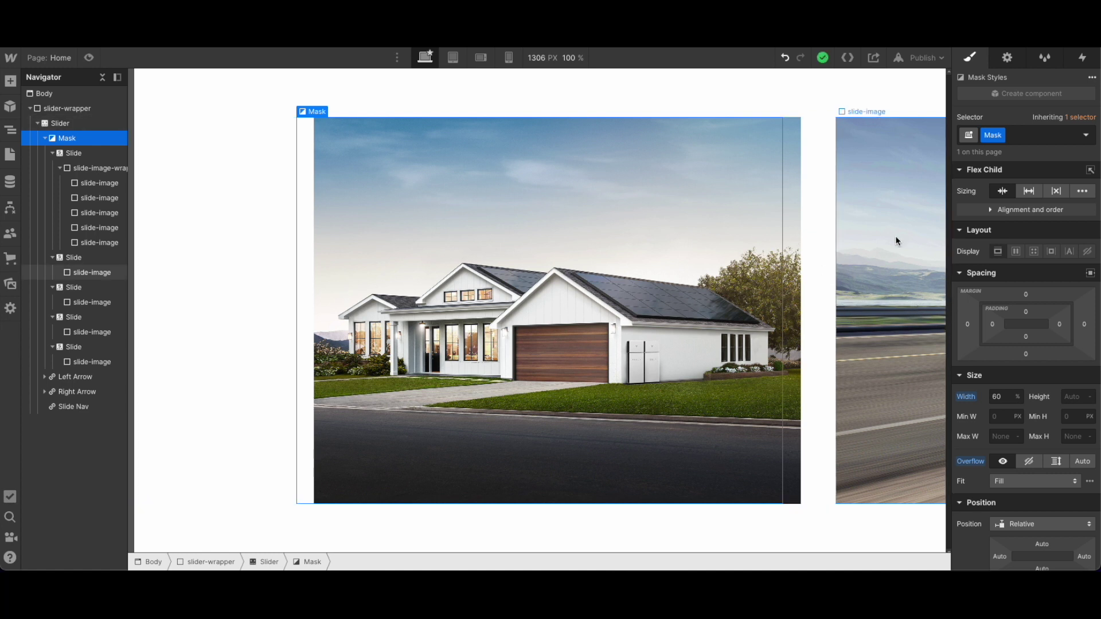
- Enable auto-play slides on the Slider, set its easing to Ease In Quart and test the slide transition
left_click(1008, 57)
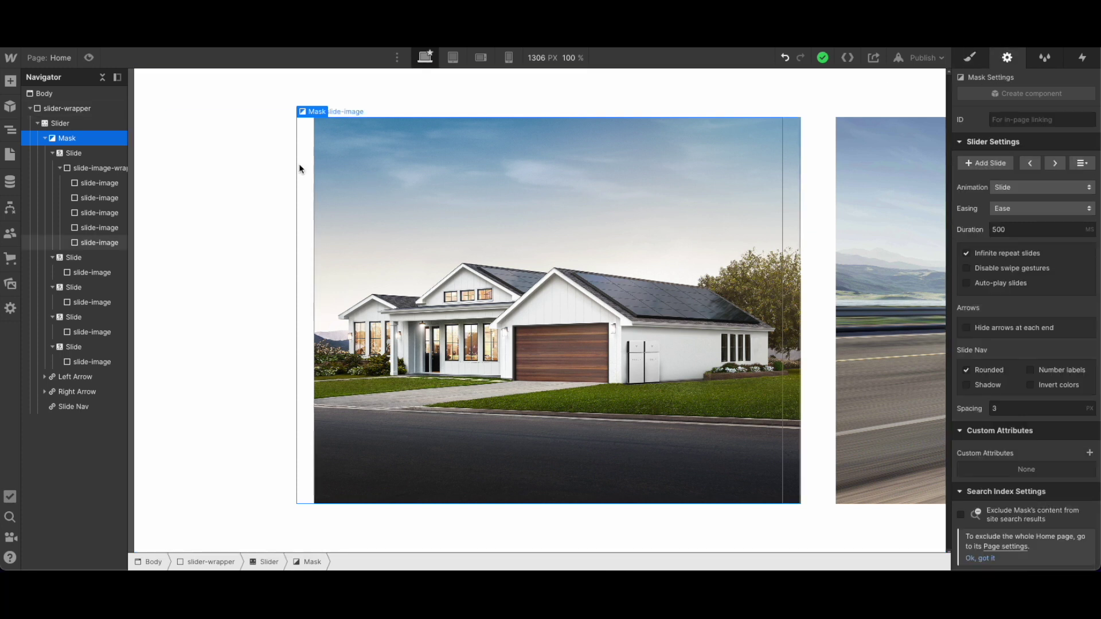
left_click(87, 123)
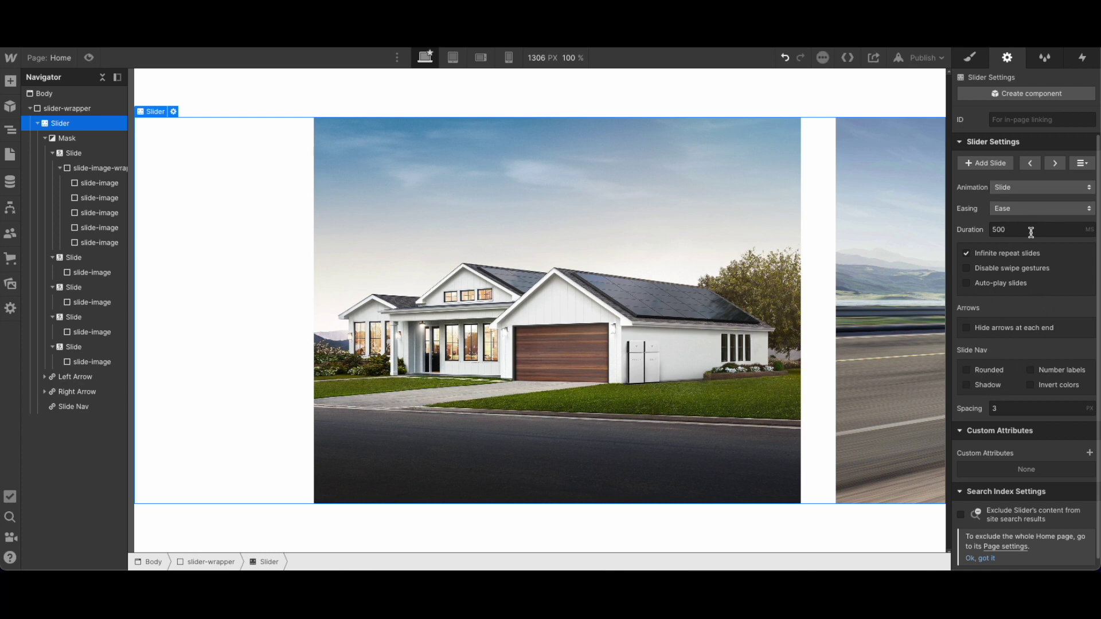
left_click(966, 284)
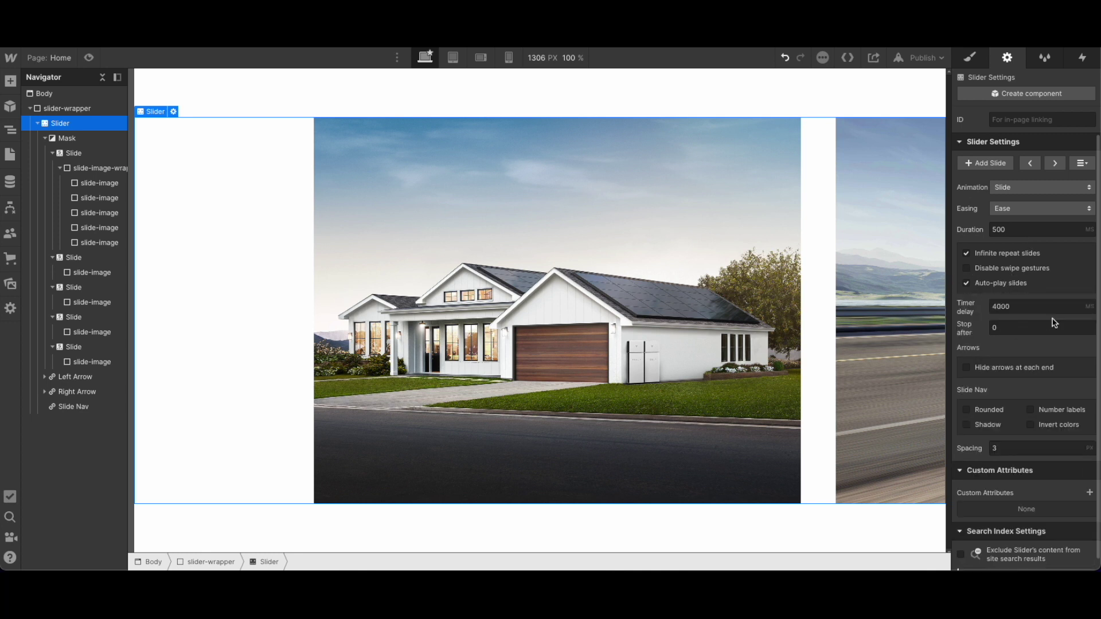
left_click(1015, 208)
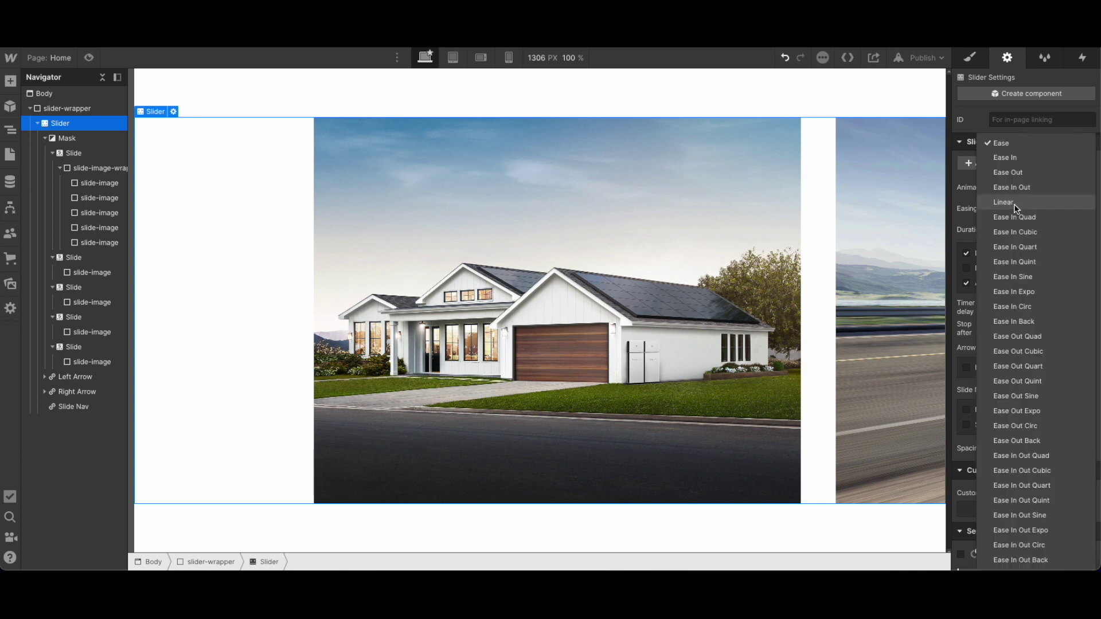
left_click(1031, 250)
left_click(1032, 164)
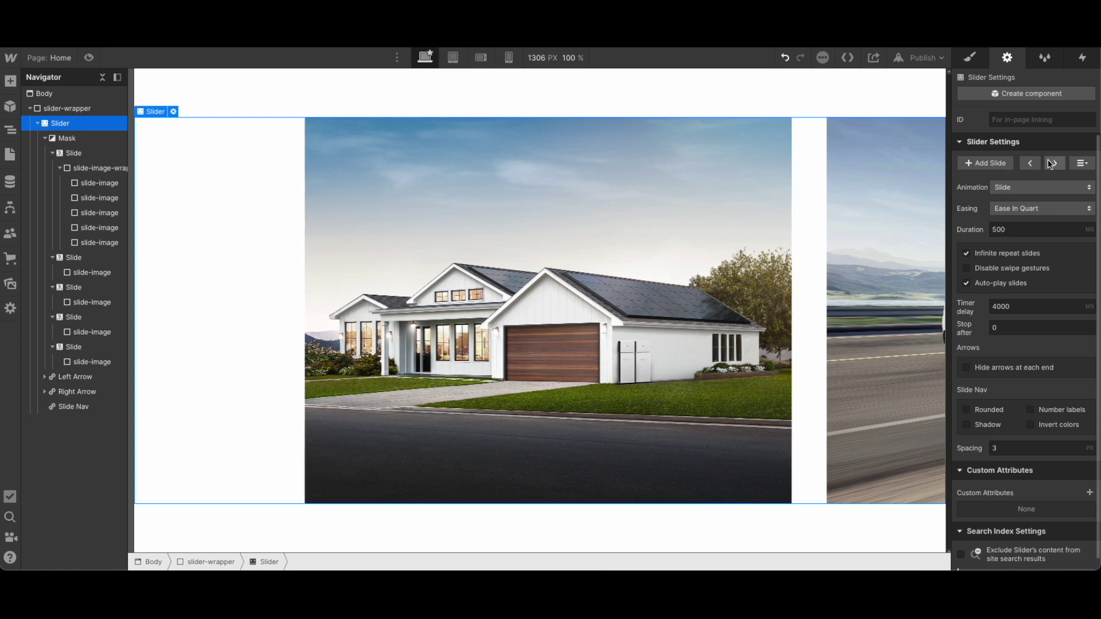
- Step back and forth through the slides from the slider settings to check the transition between neighbouring slides
left_click(1031, 184)
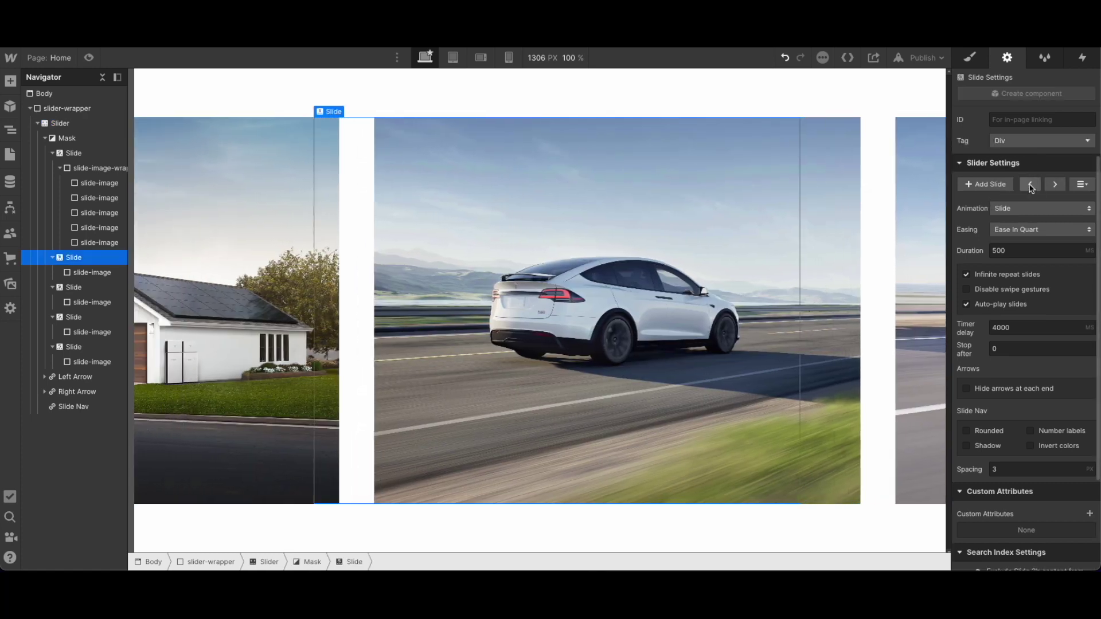
left_click(1057, 184)
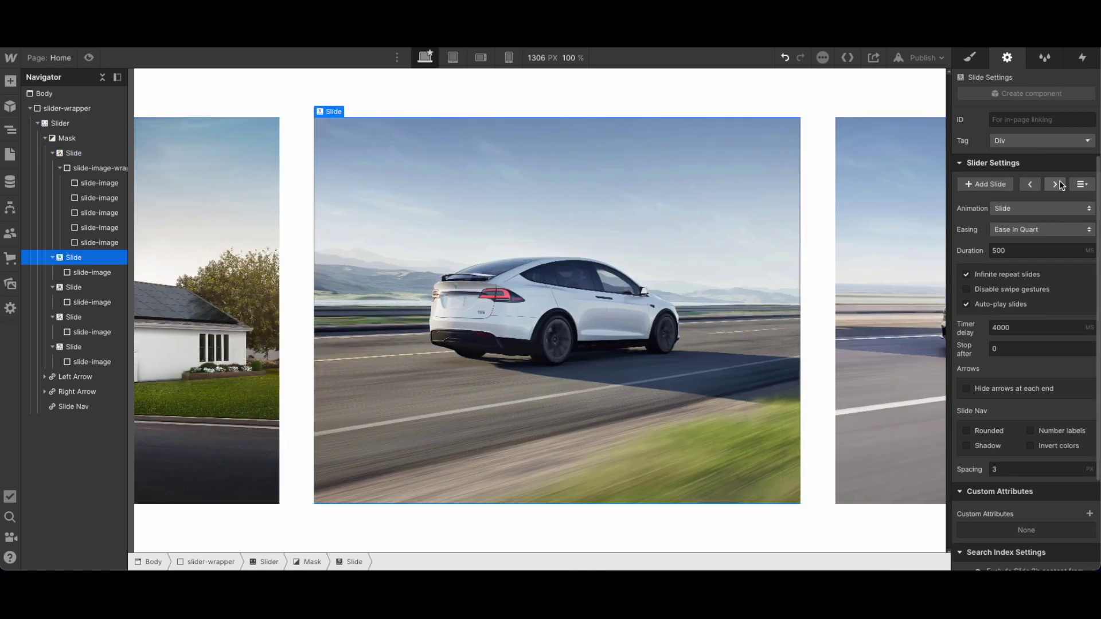
left_click(1059, 184)
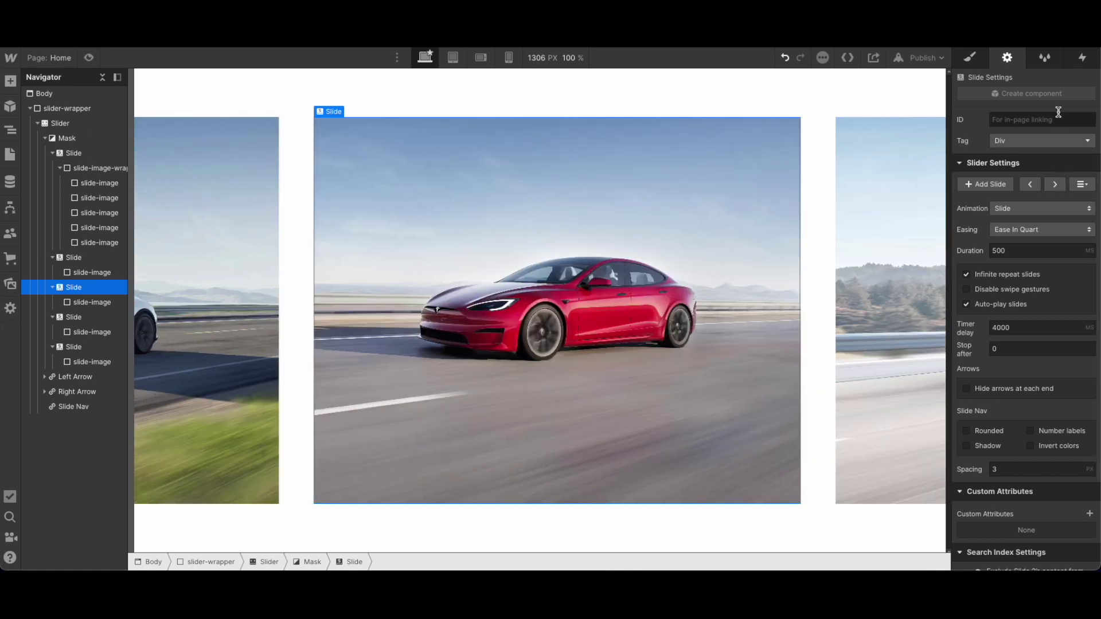
- Preview the page load animation, bringing the slider back to the first slide and previewing it again
left_click(1084, 58)
left_click(1022, 243)
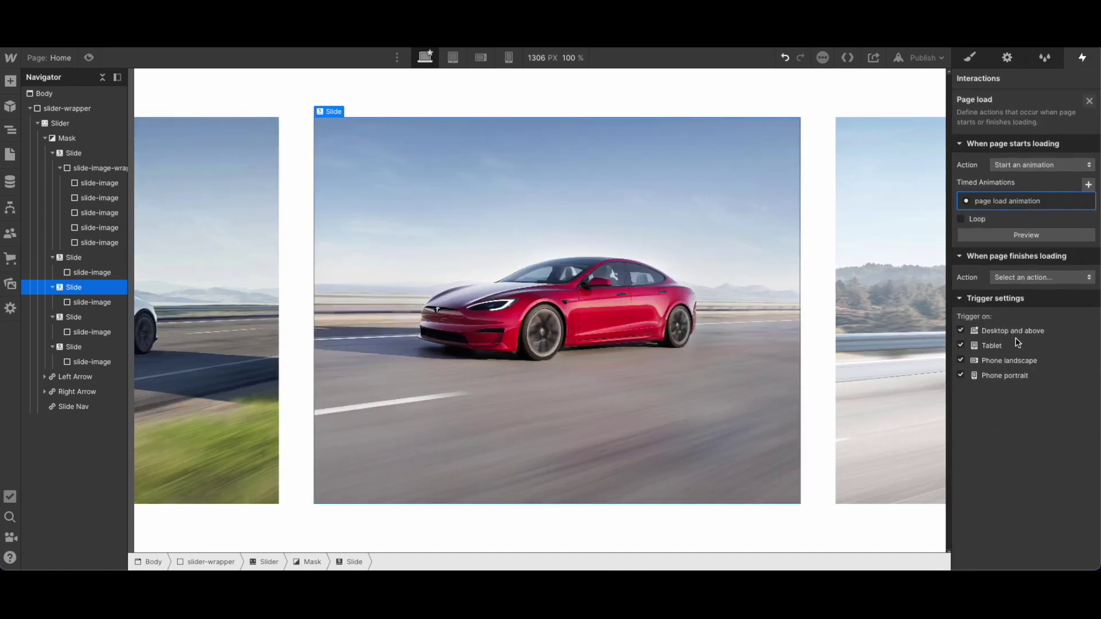
left_click(1024, 236)
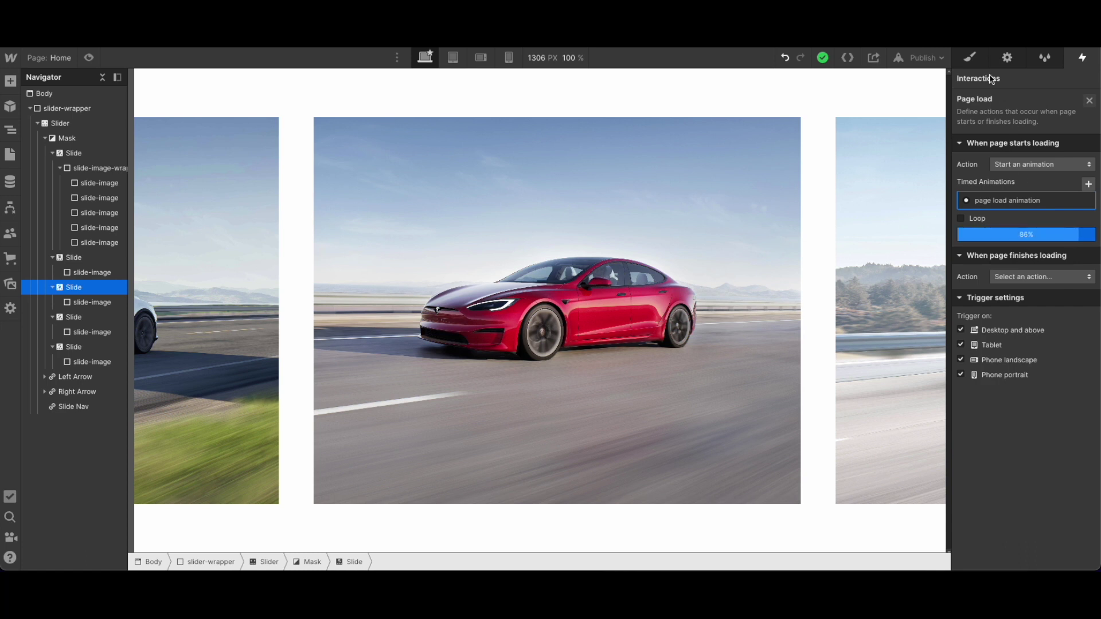
left_click(1008, 58)
left_click(1029, 183)
left_click(1029, 184)
left_click(1081, 60)
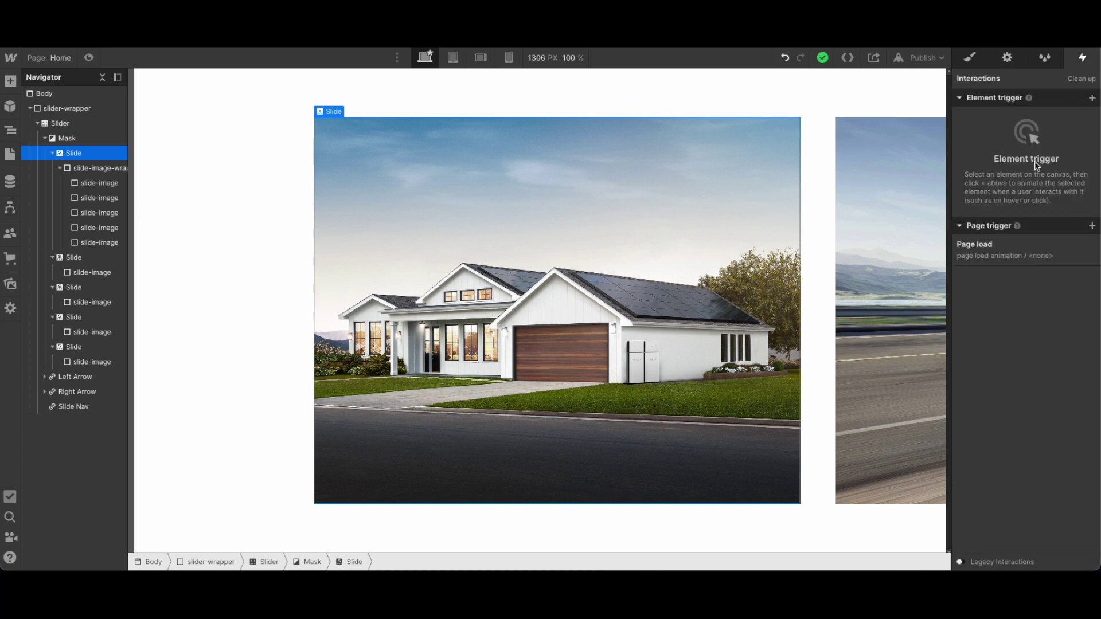
left_click(1022, 254)
left_click(1027, 235)
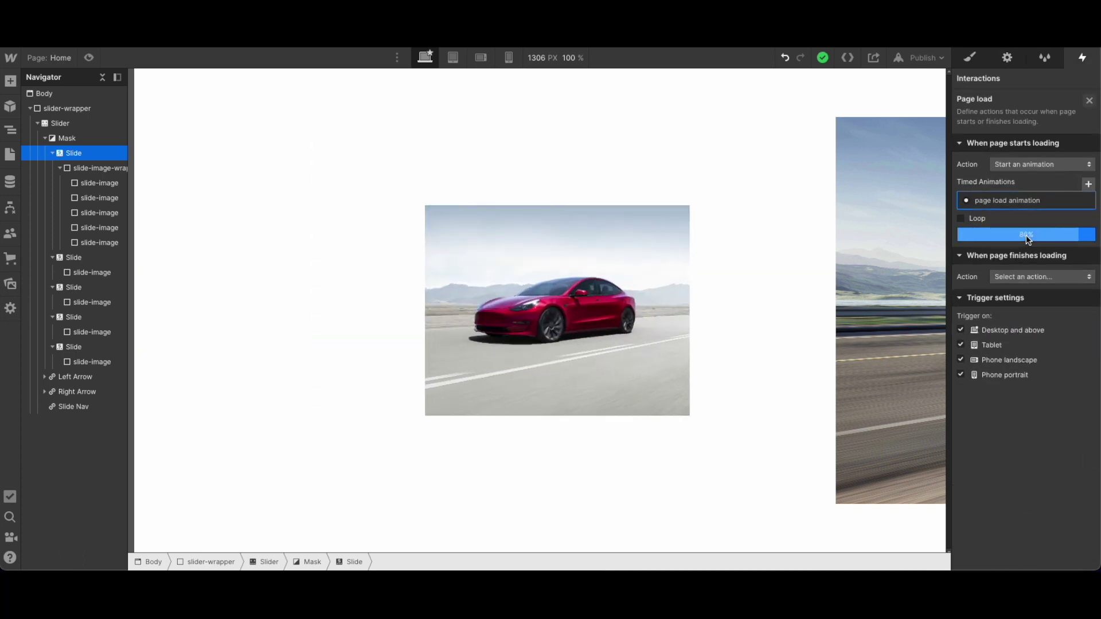
- Add an Opacity action at 0% as initial state for the second slide's slide-image in the page load animation
left_click(1031, 204)
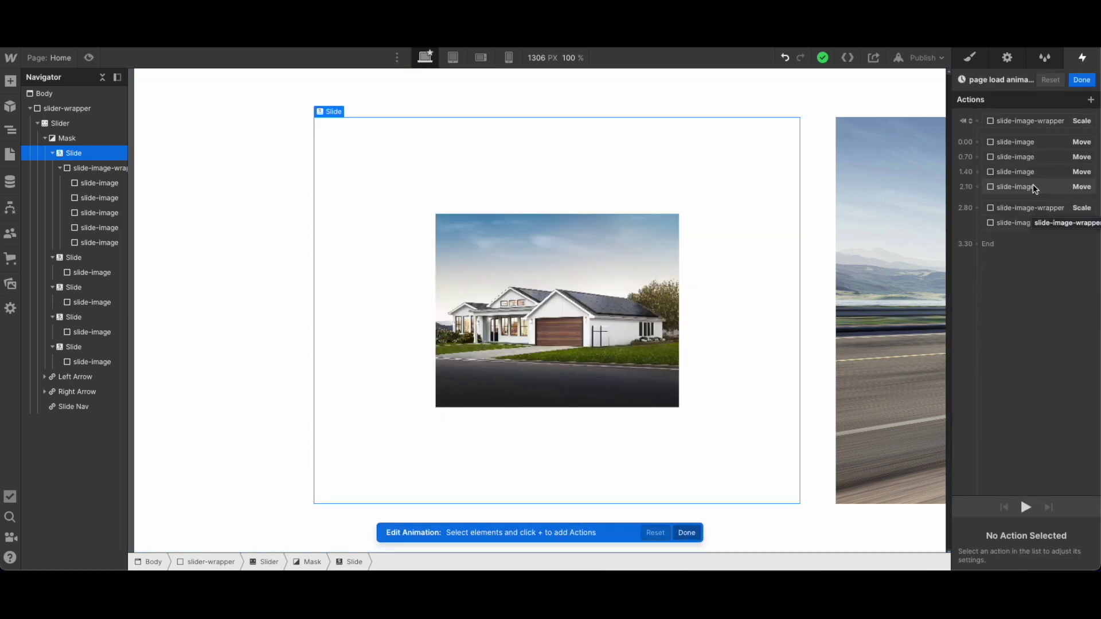
left_click(1027, 121)
left_click(1025, 417)
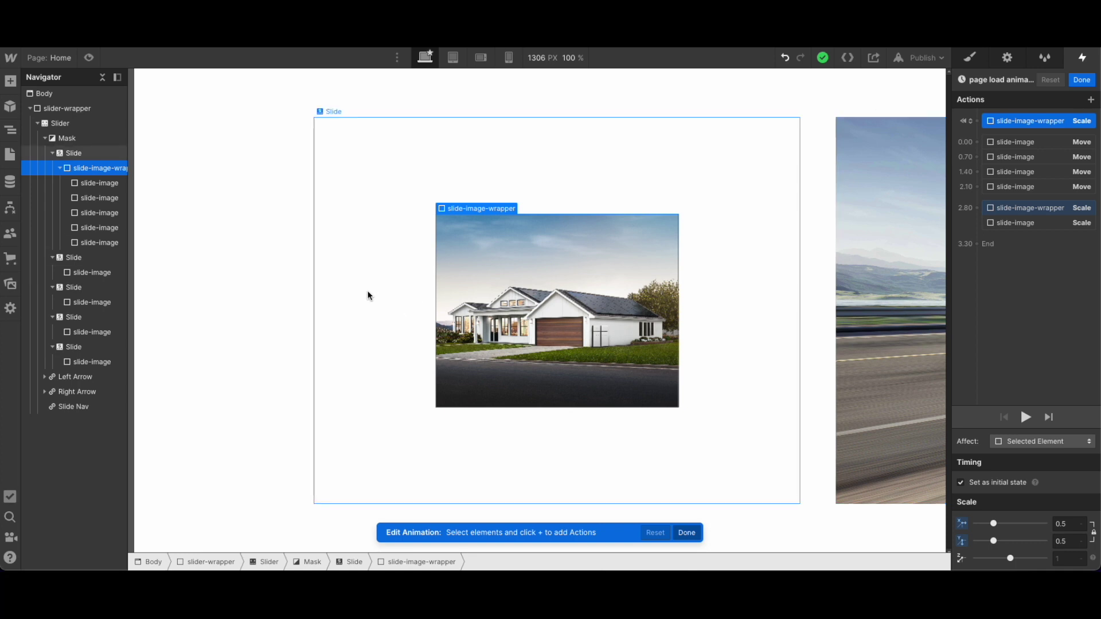
left_click(111, 279)
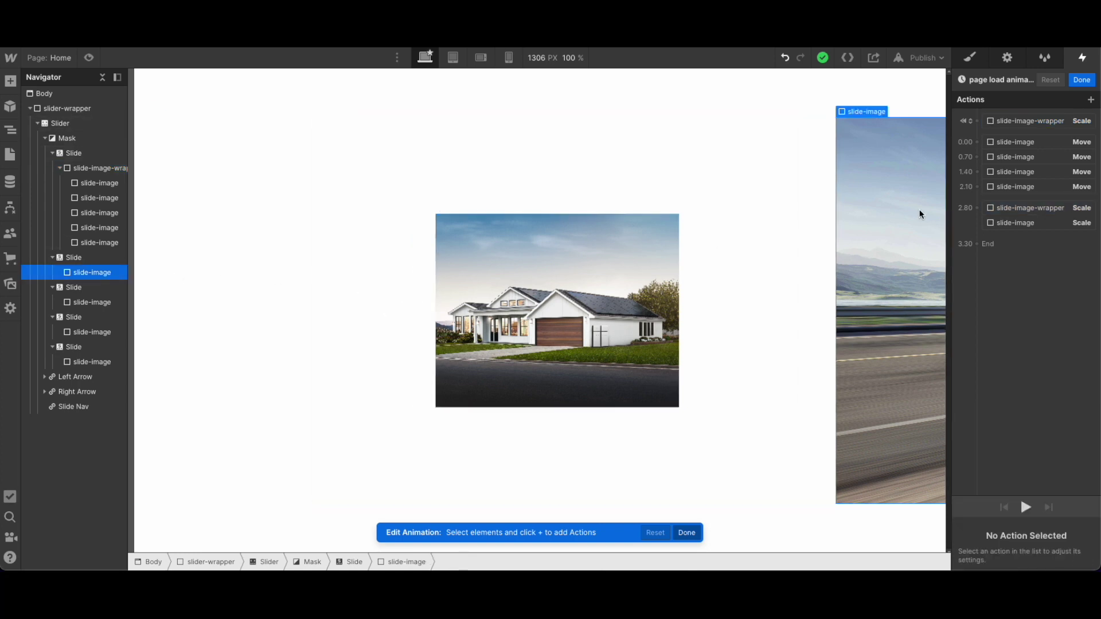
left_click(970, 122)
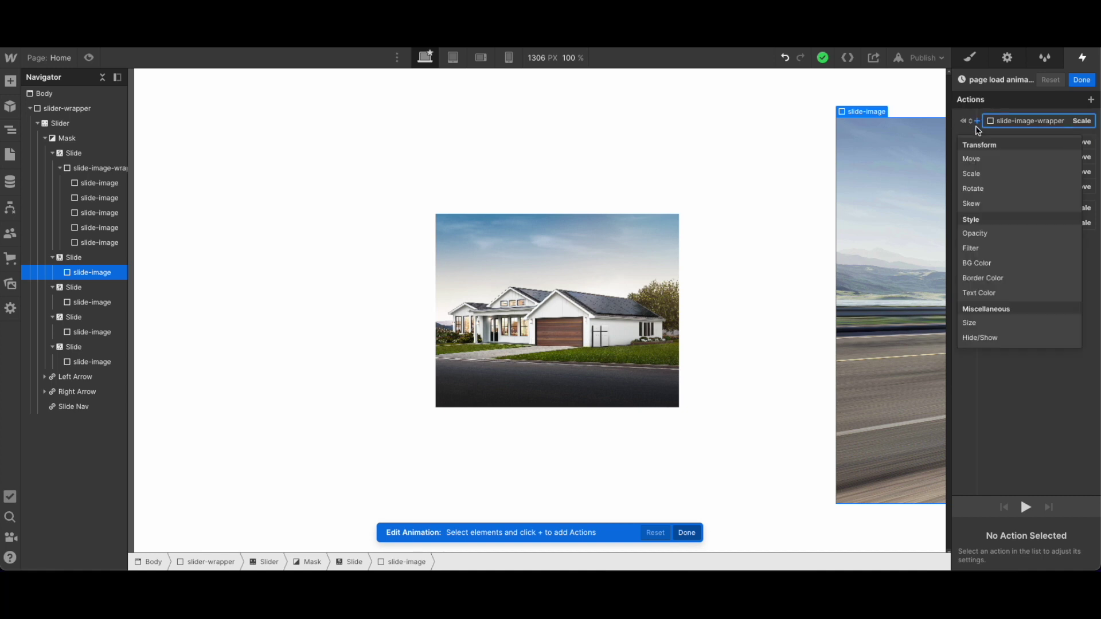
left_click(975, 228)
left_click_drag(1054, 558, 855, 558)
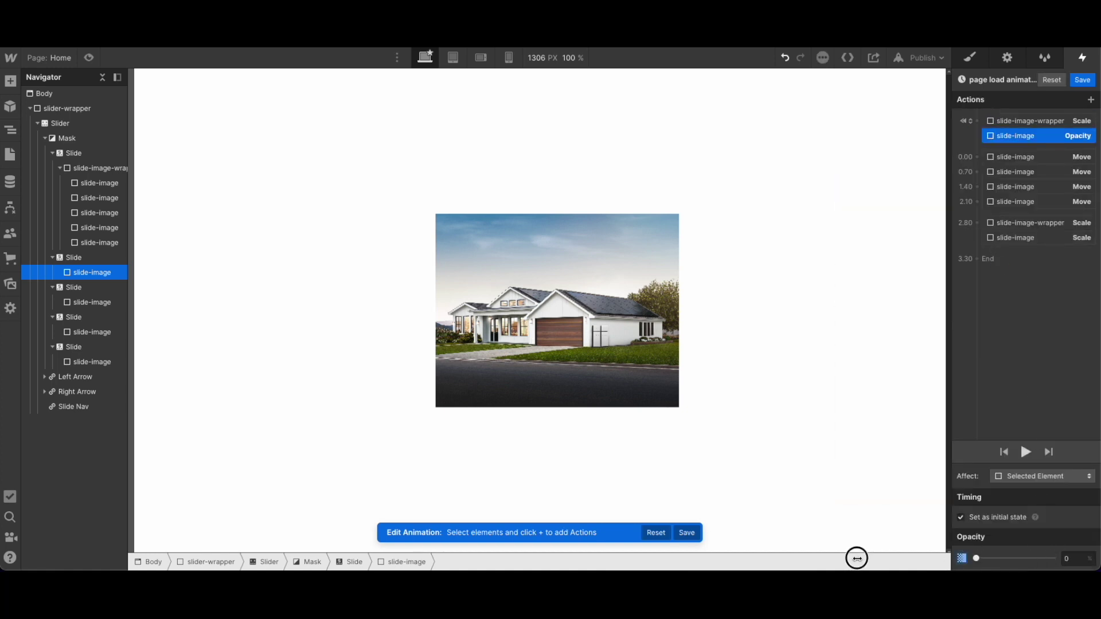
- Add an Opacity action at 100% for the second slide's image at the animation's end, save it and preview the page
left_click_drag(982, 230, 997, 258)
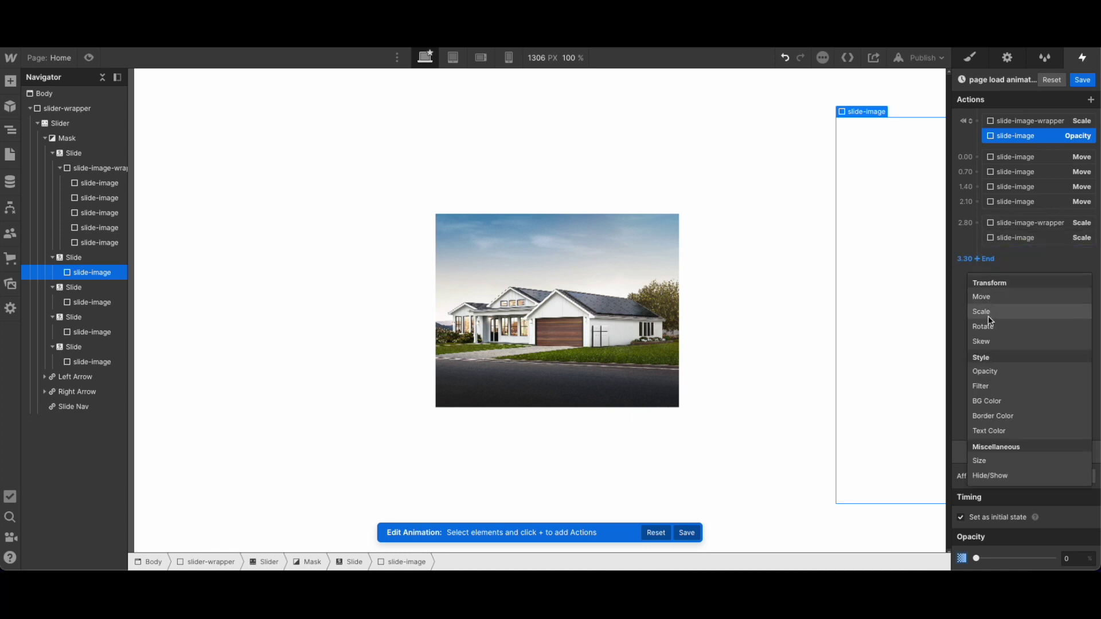
left_click(988, 371)
left_click_drag(1054, 559, 1026, 559)
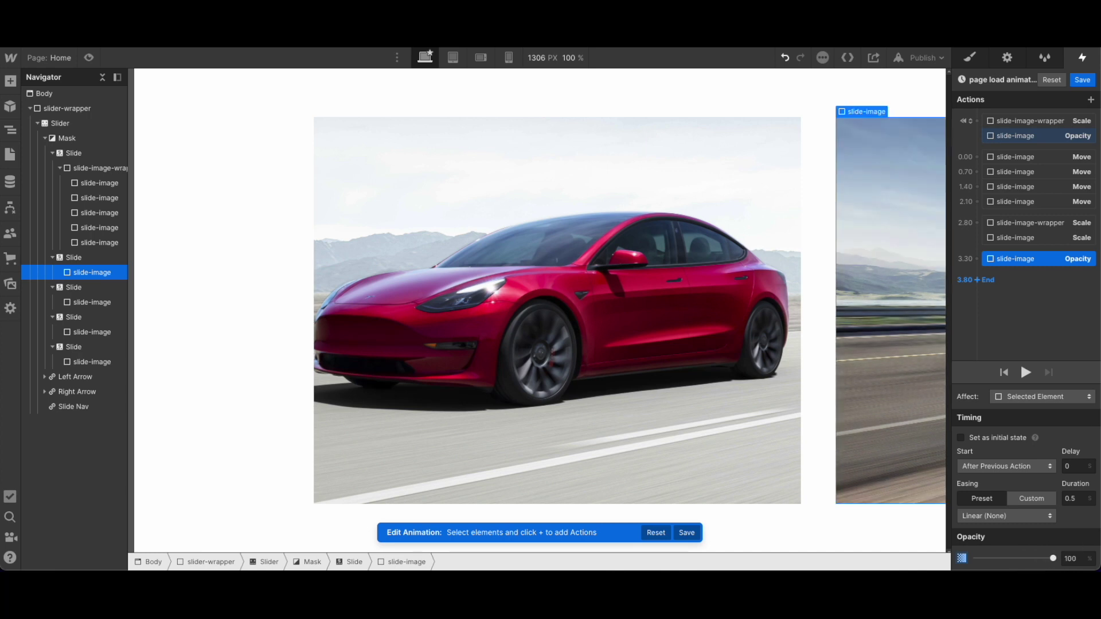
left_click(1084, 81)
left_click(1082, 336)
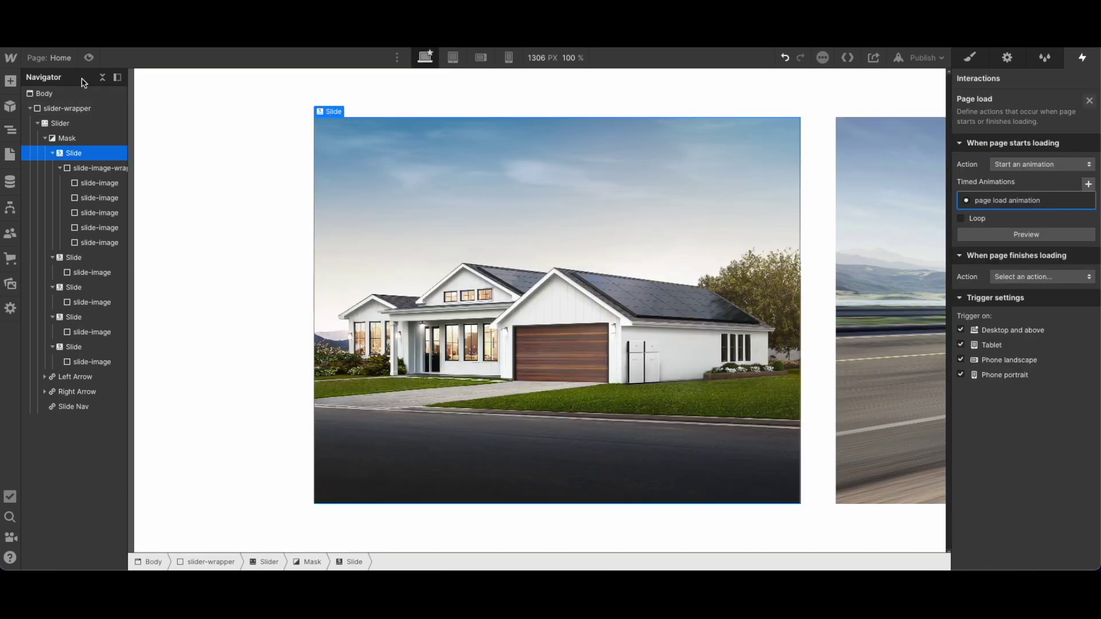
left_click(89, 57)
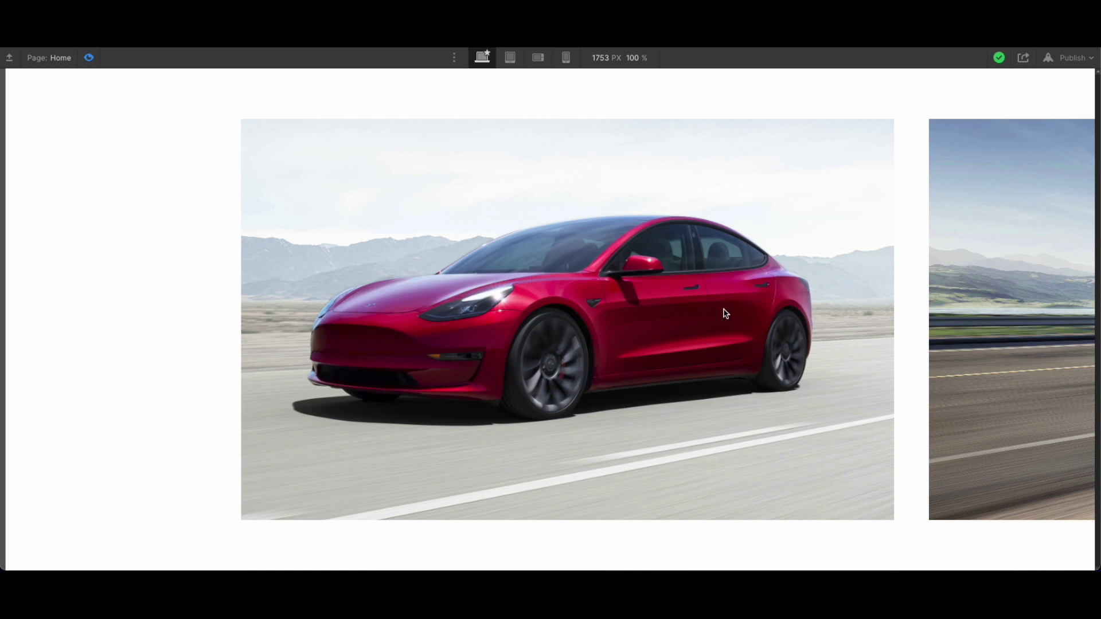
left_click(91, 58)
- Set the slider's auto-play timer delay to 3000 ms and preview the page
left_click(1007, 57)
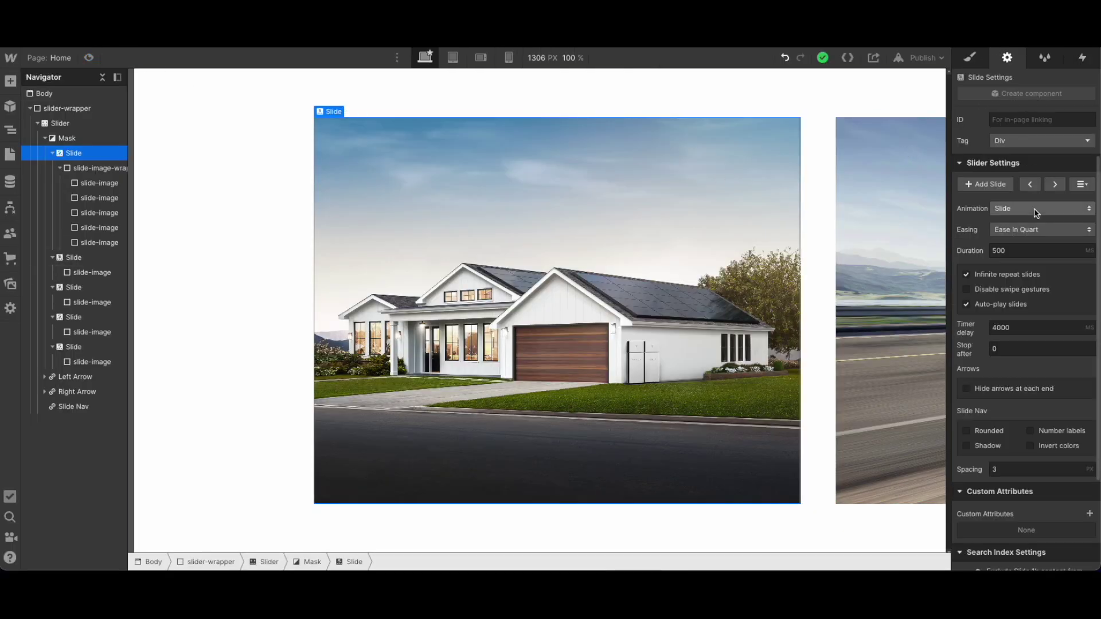
double_click(1014, 327)
type("3000")
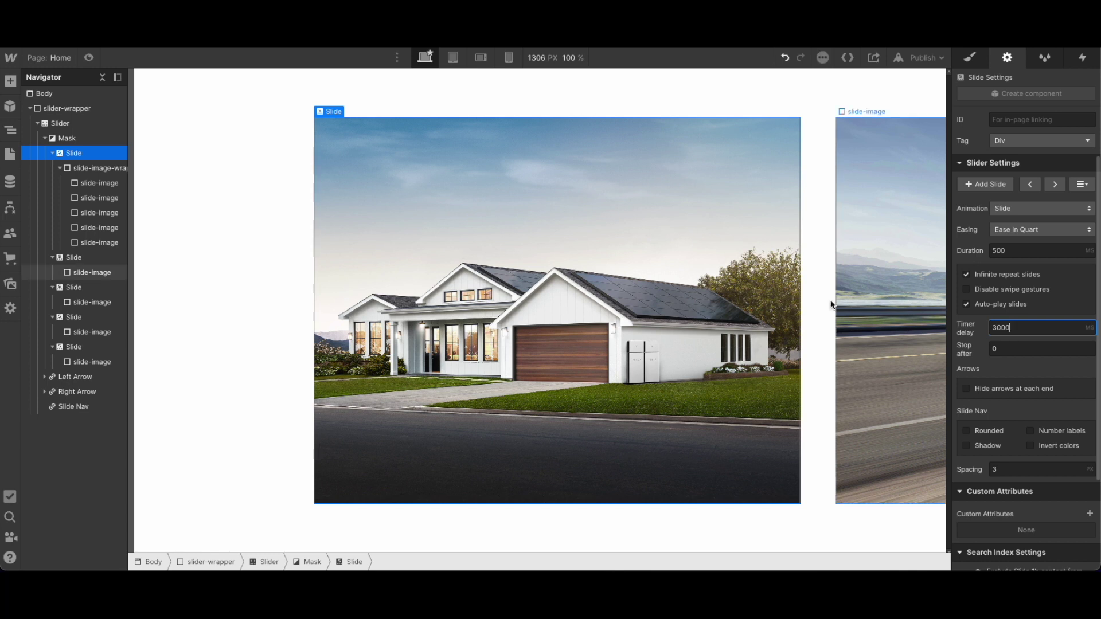
key("ctrl+shift+p")
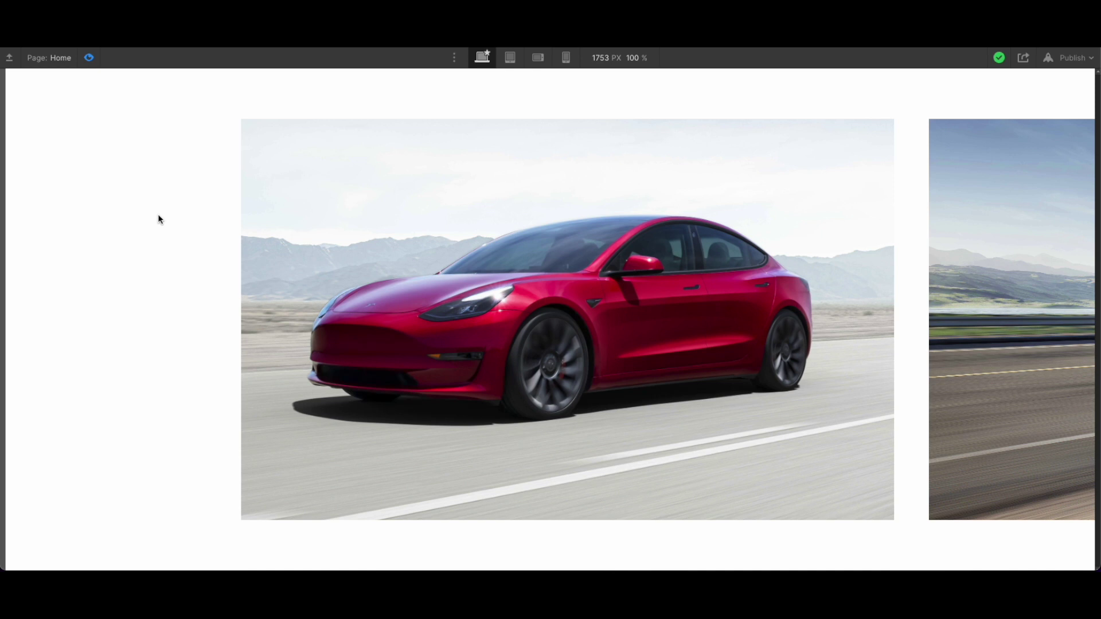
left_click(92, 57)
- Shorten the slider's timer delay to 1000 ms and check the auto-play in the page preview
left_click(1055, 184)
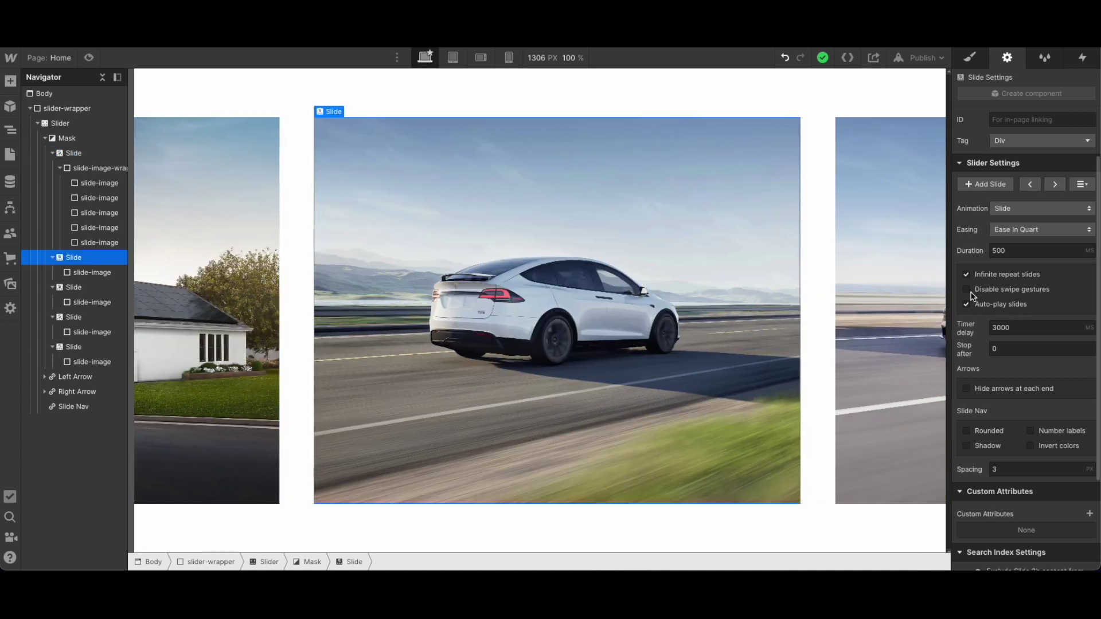
left_click(1003, 328)
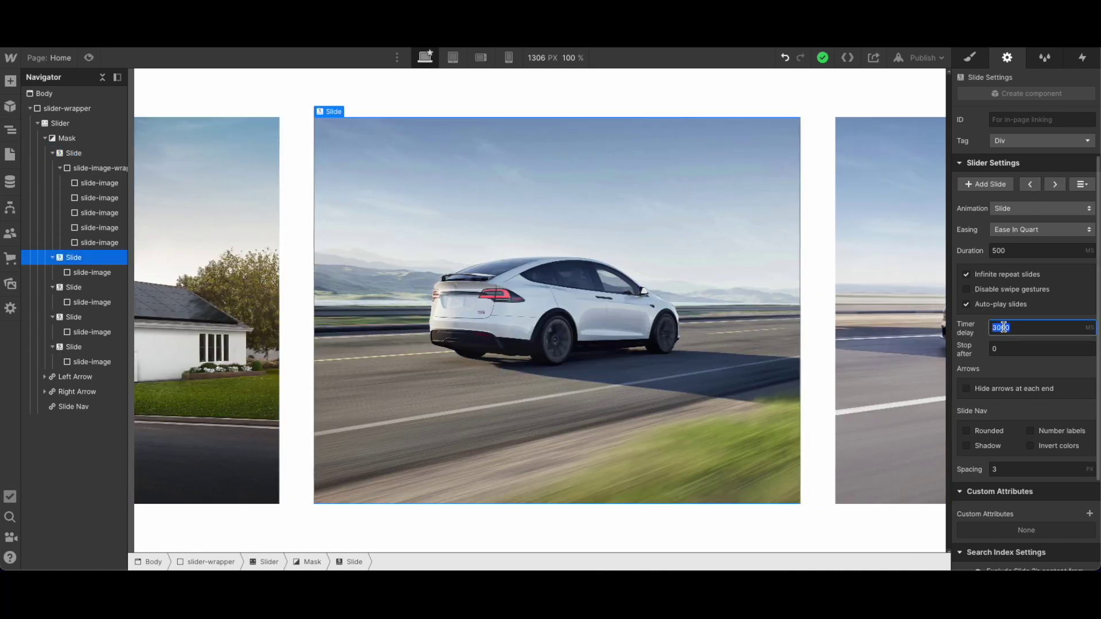
type("1000")
left_click(89, 57)
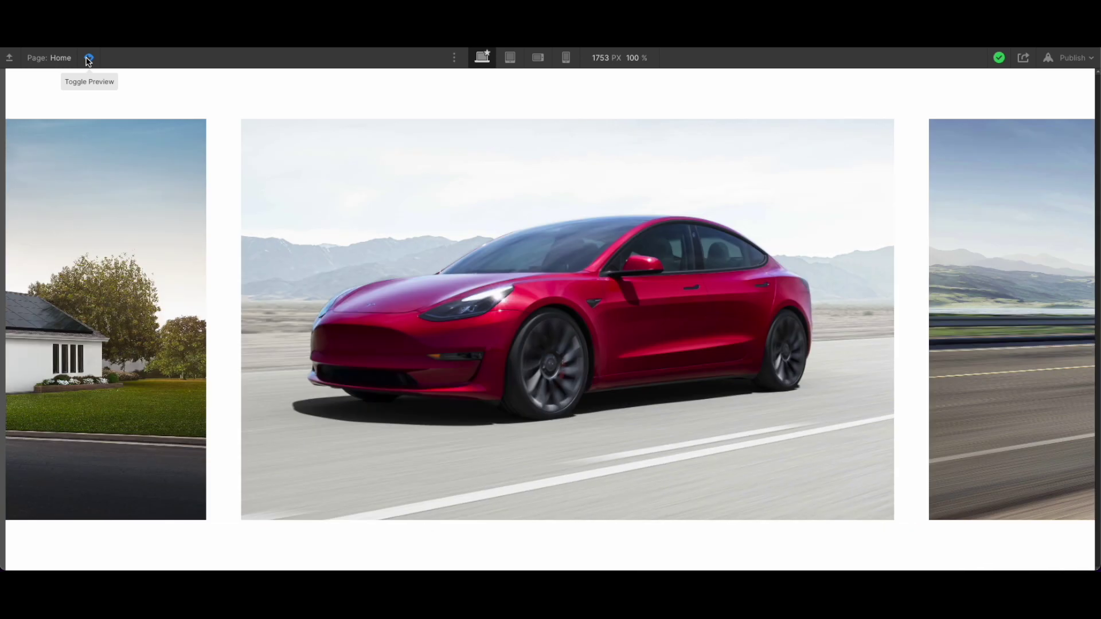
left_click(88, 58)
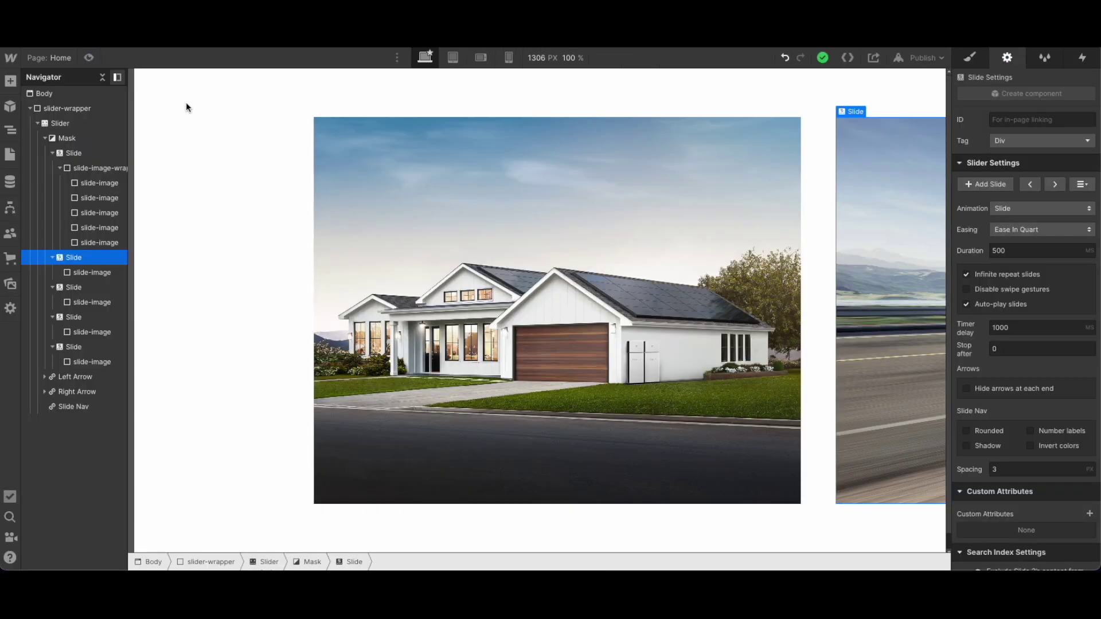
- Raise the slider's timer delay to 3000 ms again and preview the page load and auto-play
left_click(994, 326)
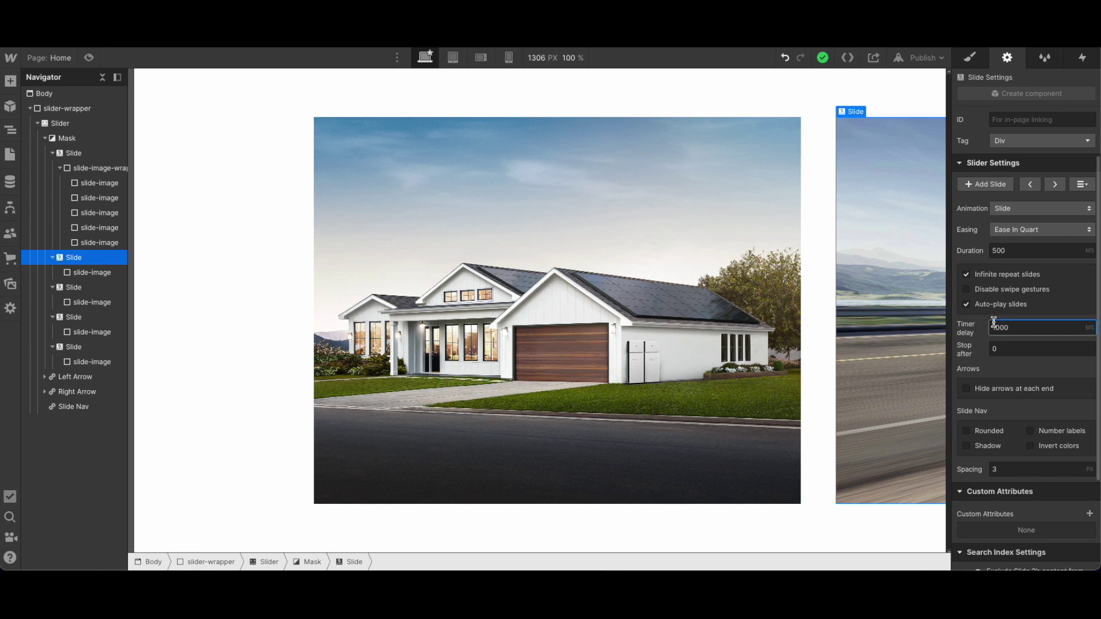
key("BackSpace")
type("4")
type("3")
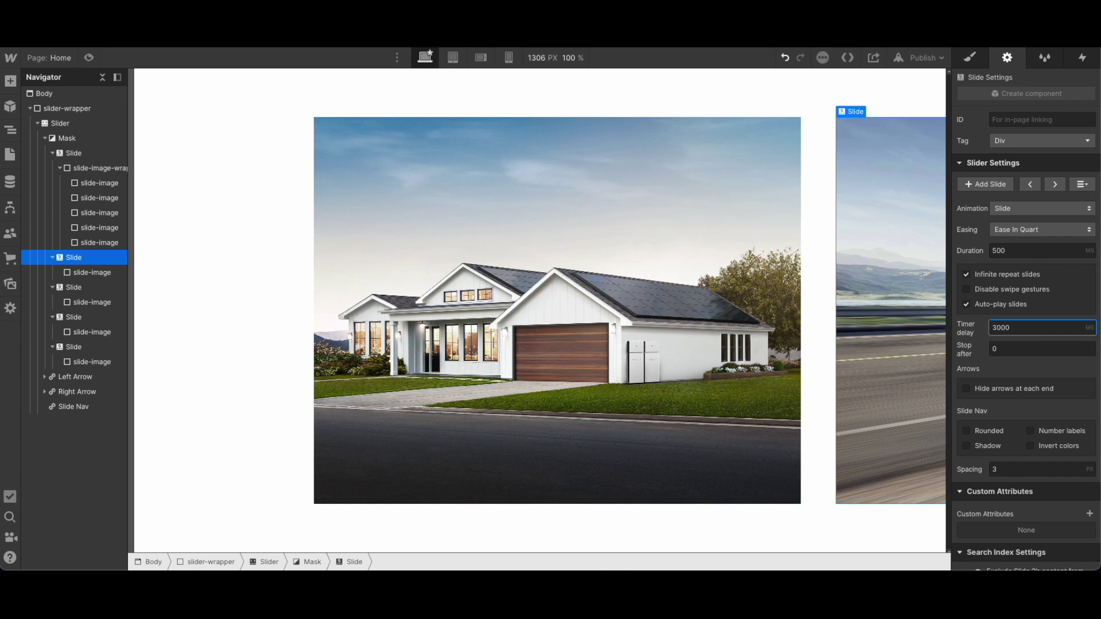
left_click(90, 59)
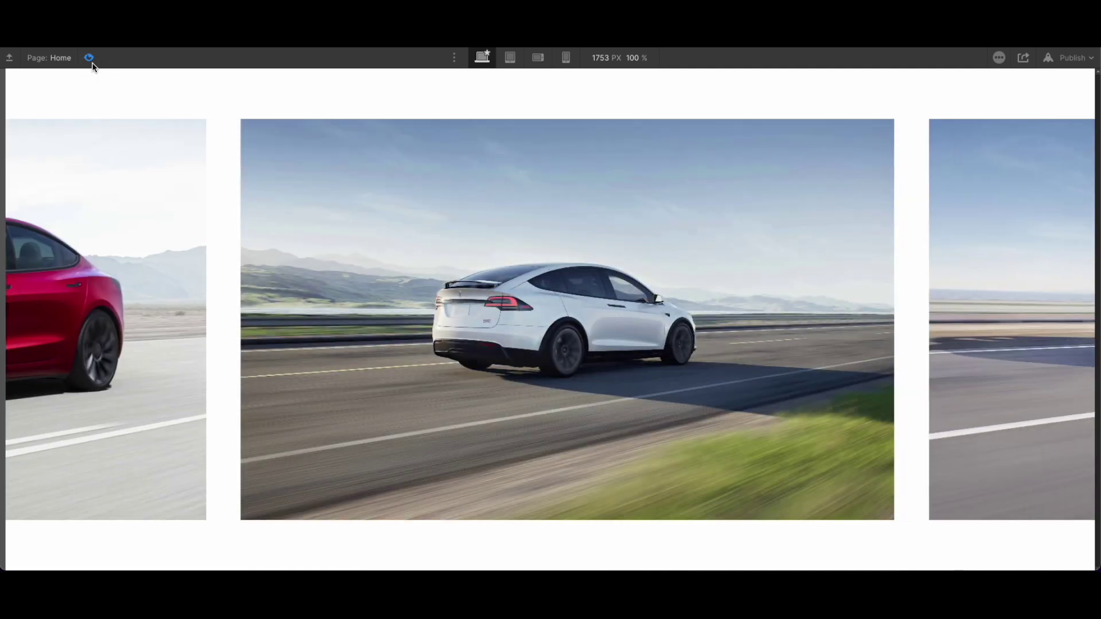
left_click(90, 58)
- Set the slider's timer delay to 4000 ms and watch the slides auto-play in the page preview
double_click(1005, 326)
type("4000")
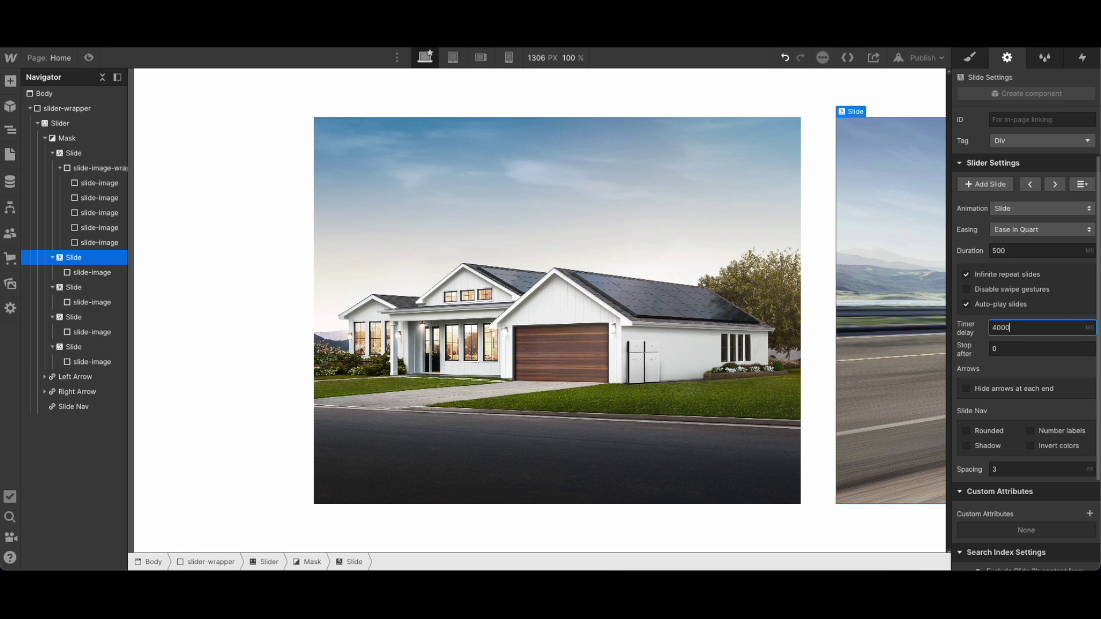
left_click(90, 58)
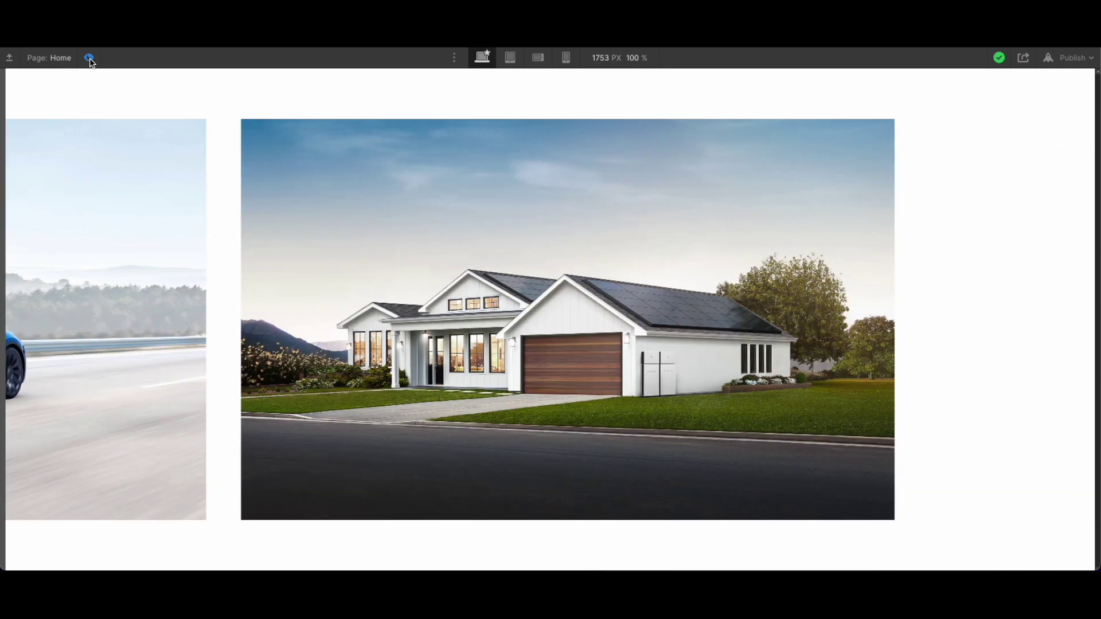
left_click(89, 57)
- Replay the page preview several times to check the load animation and auto-play, viewing the second Slide's styles in between
left_click(88, 57)
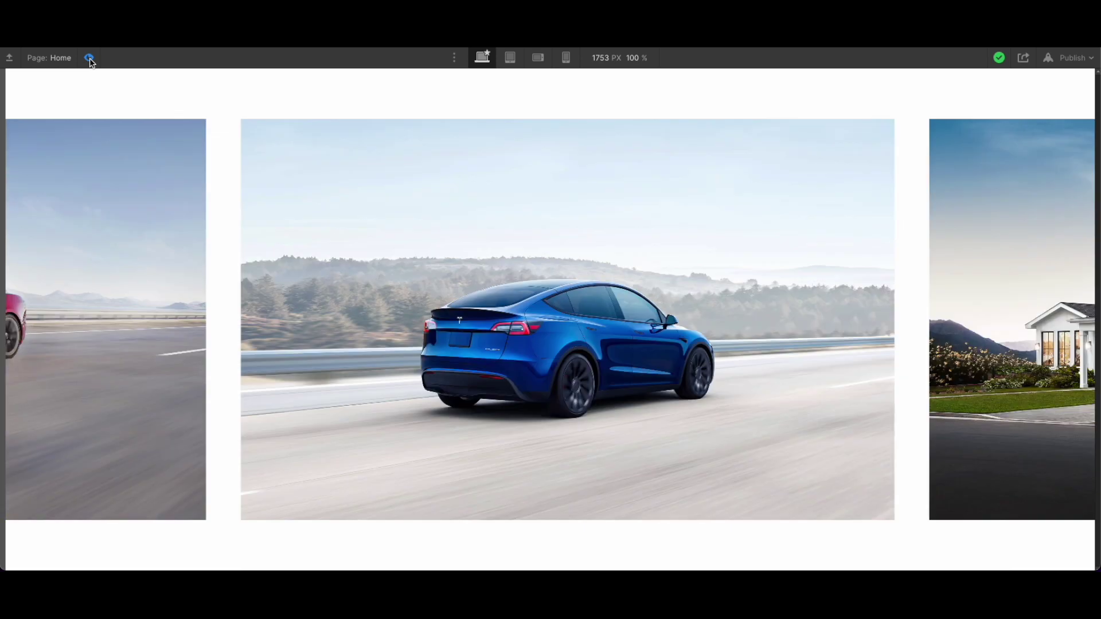
left_click(89, 57)
left_click(89, 57)
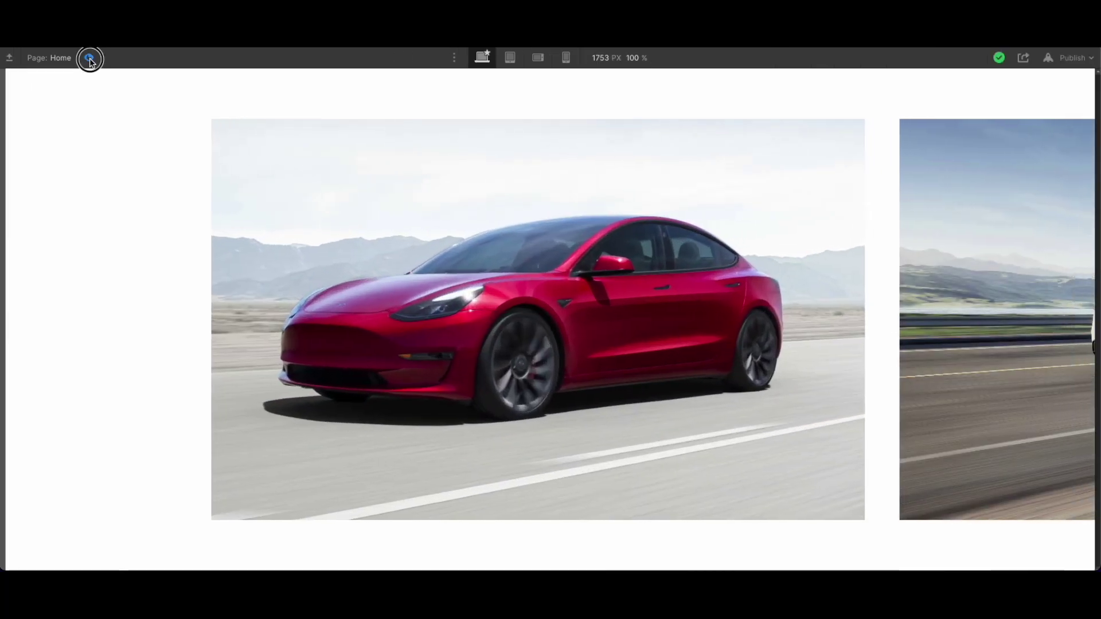
left_click(89, 57)
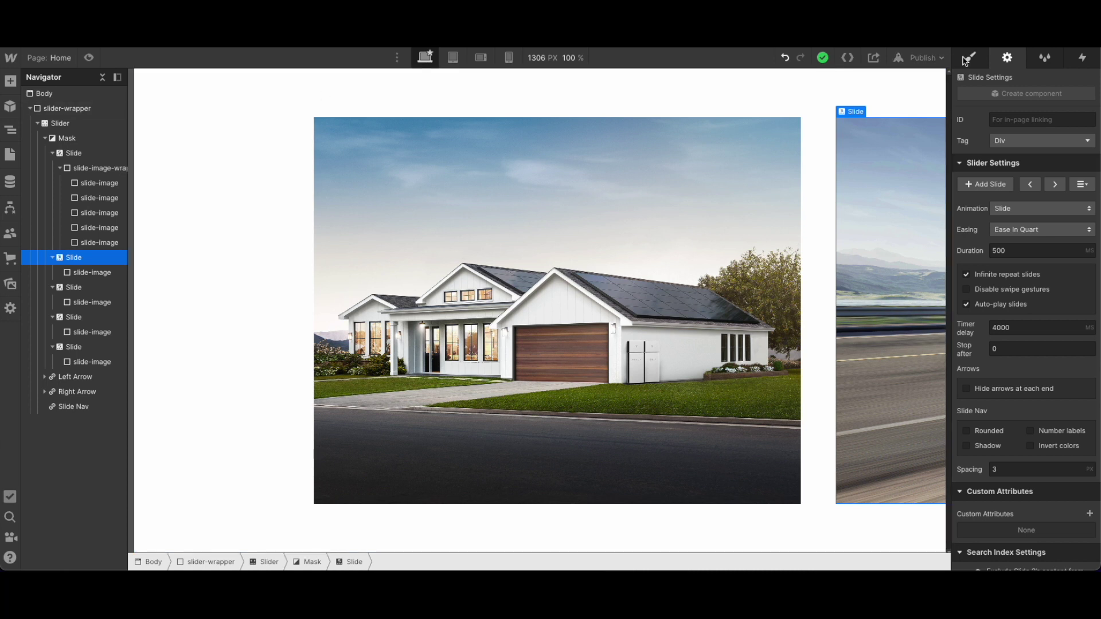
left_click(983, 58)
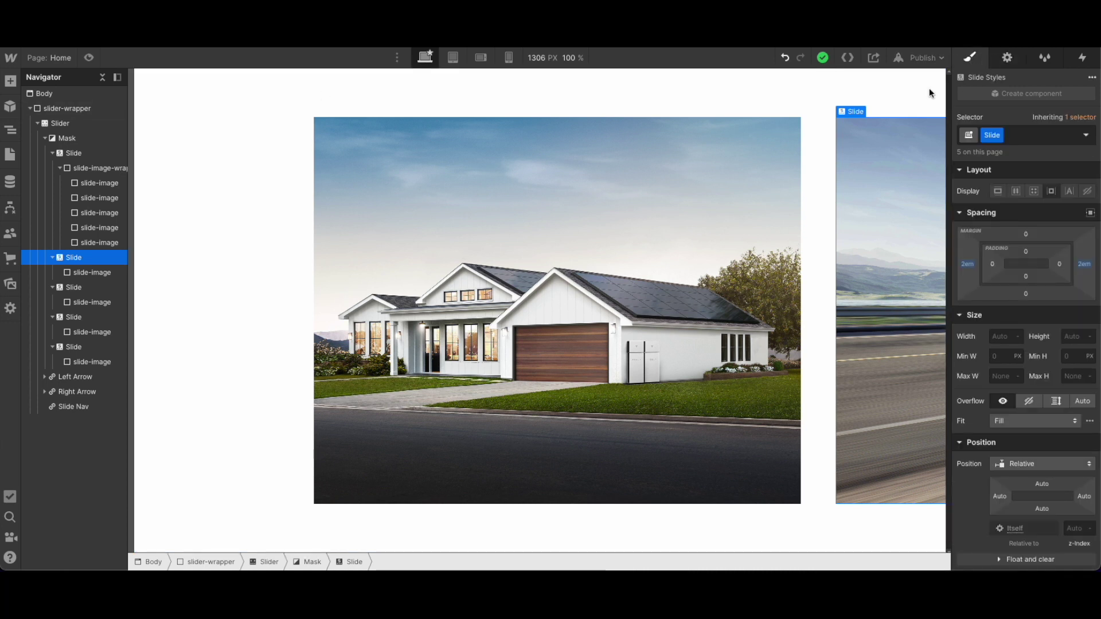
left_click(89, 57)
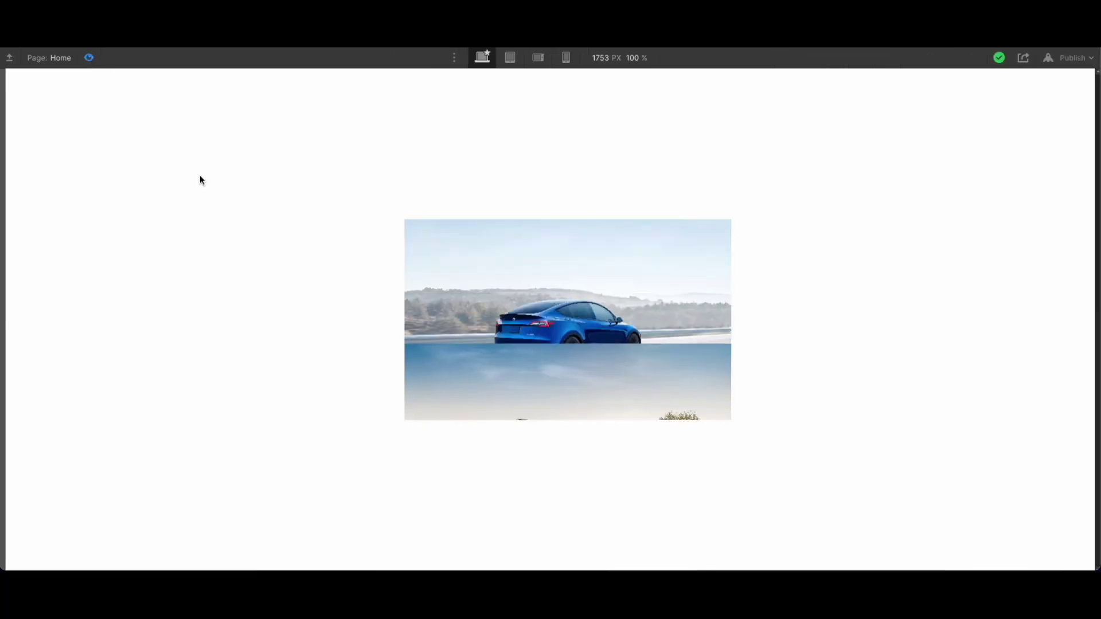